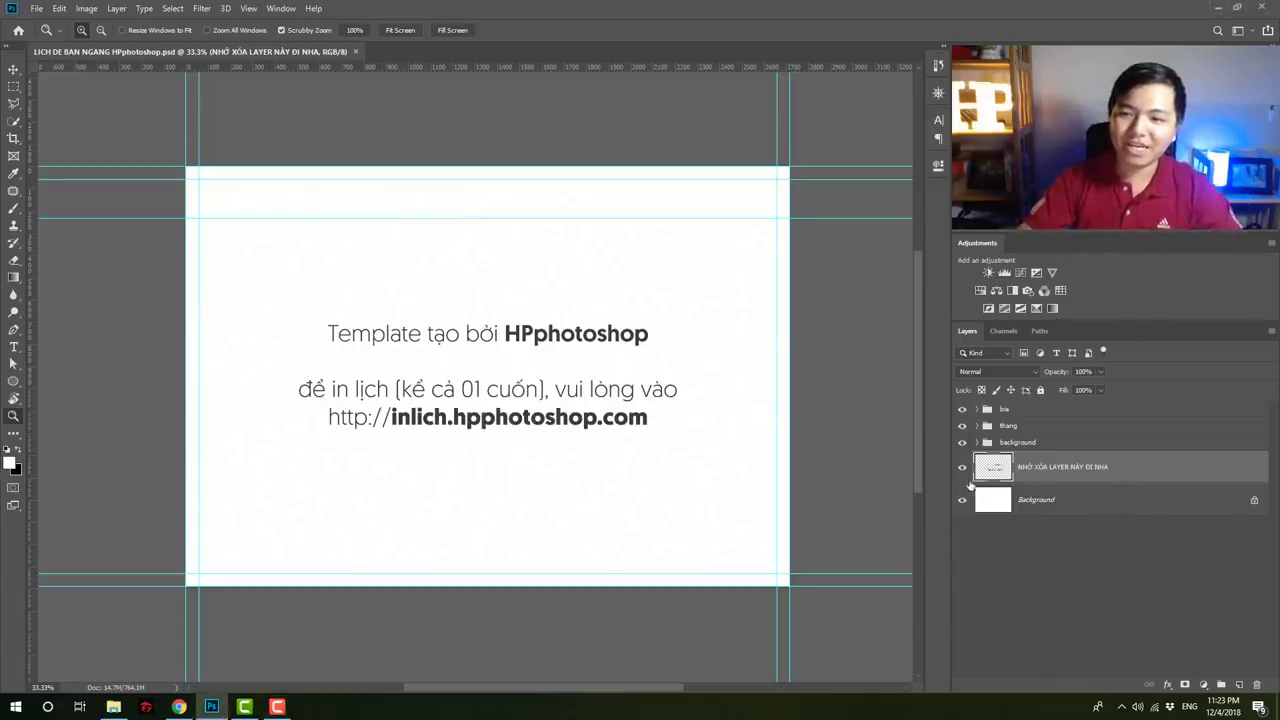
Step: Toggle the 'NHỚ XÓA LAYER NÀY ĐI NHA' notice layer off and on, and zoom in and out to inspect it
click(962, 467)
click(962, 467)
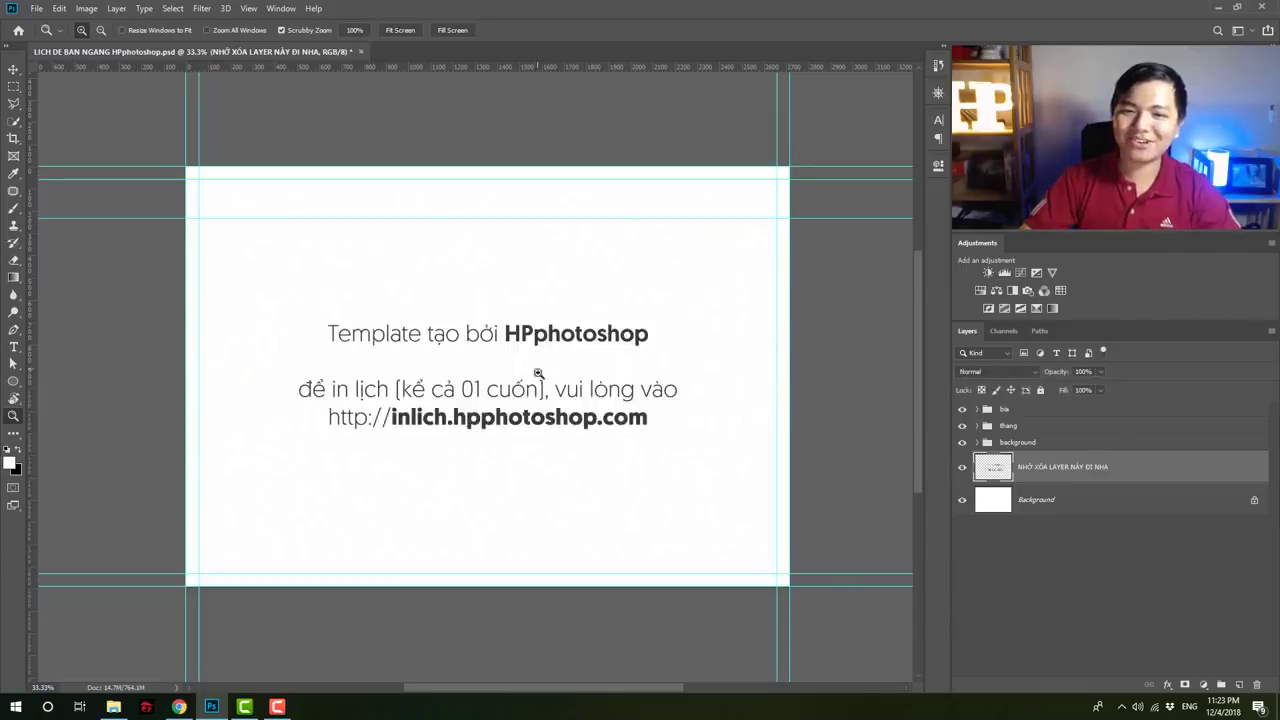
click(461, 405)
alt+click(455, 385)
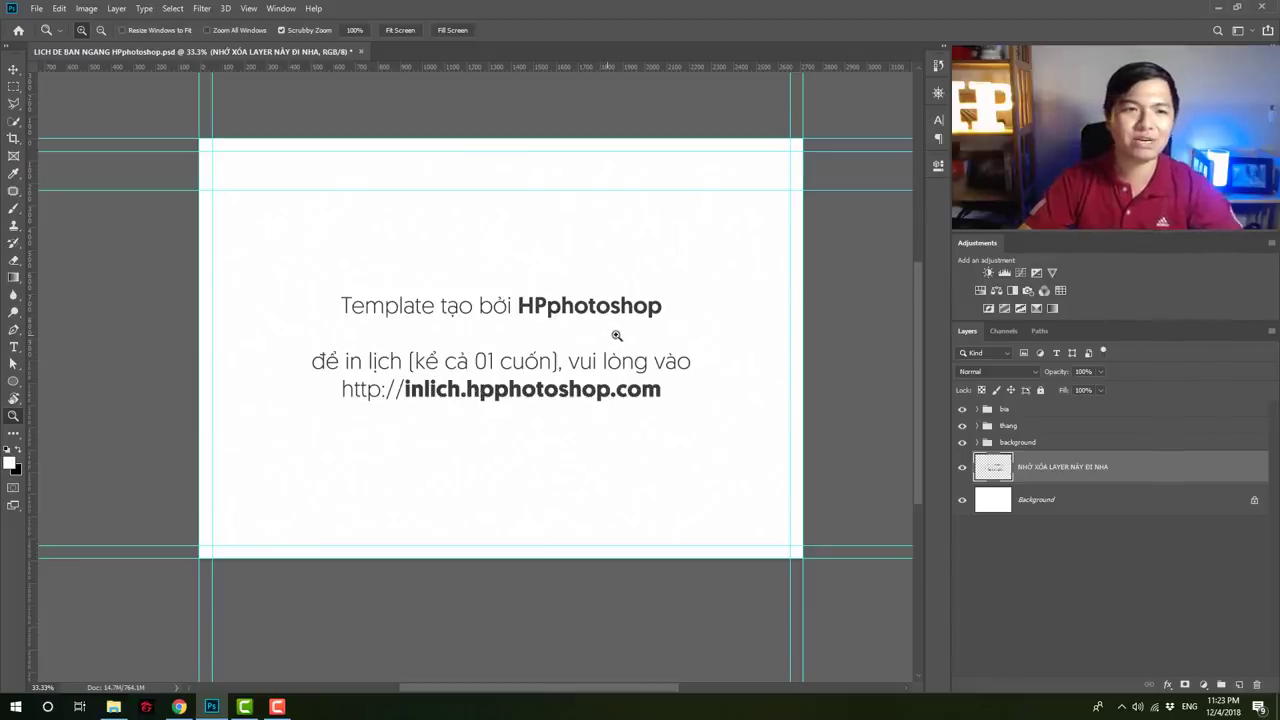
drag(614, 334, 623, 339)
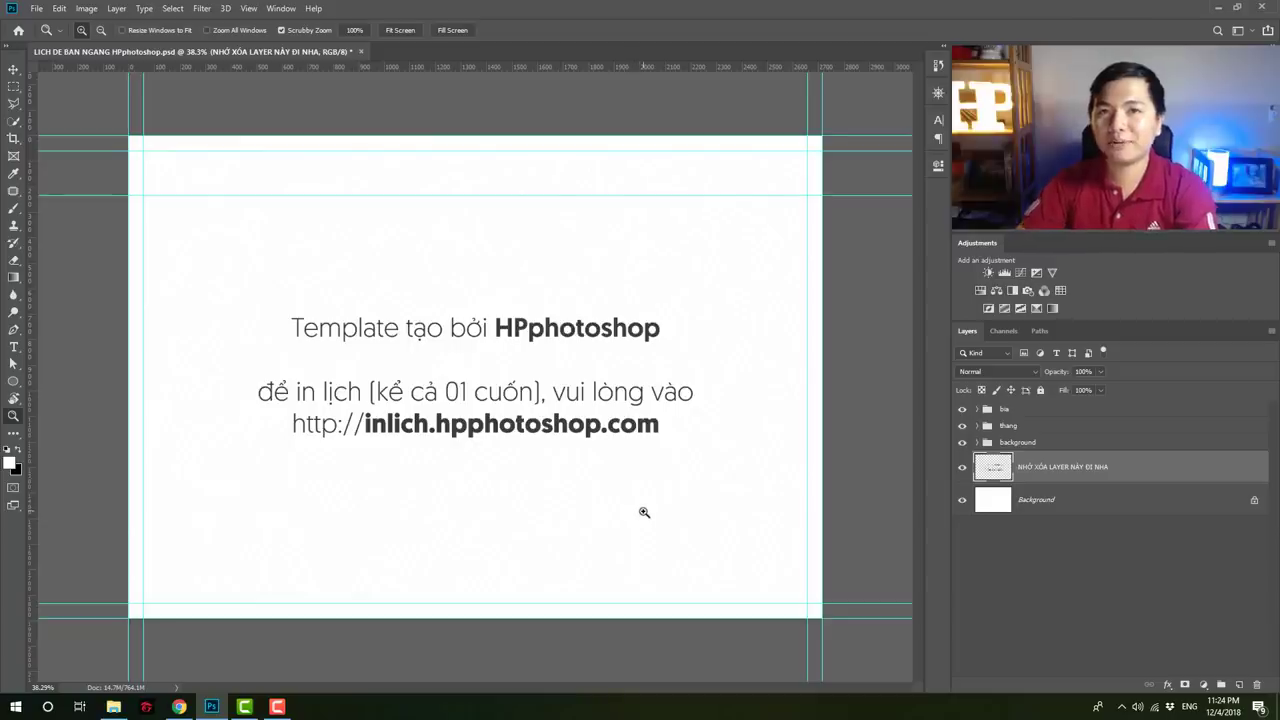
Step: Delete the reminder text layer and expand the bia cover group
key(Delete)
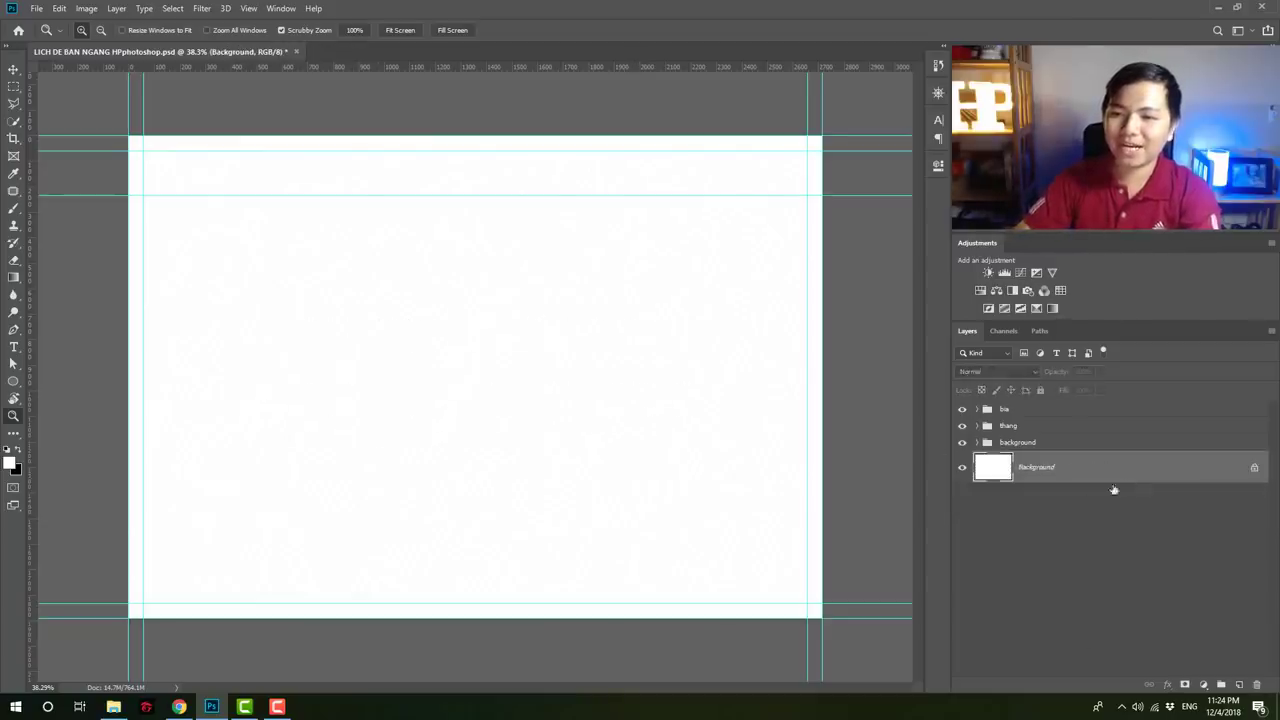
click(1008, 412)
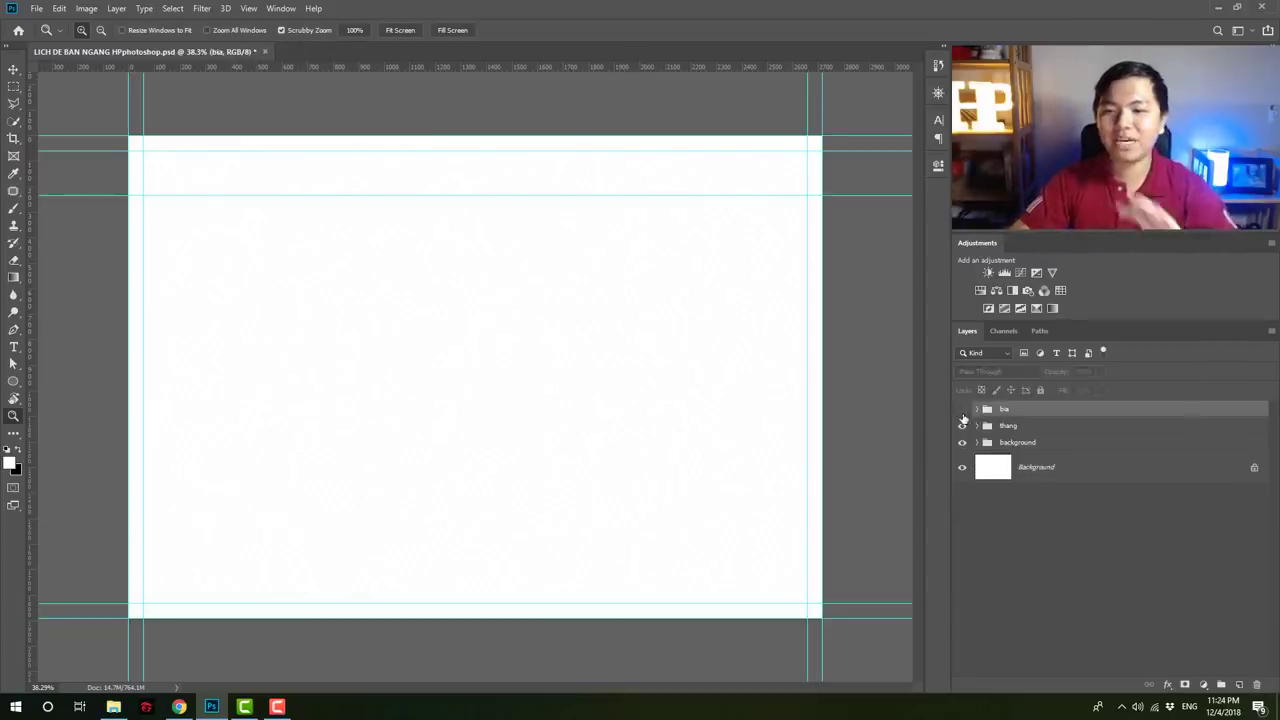
click(976, 409)
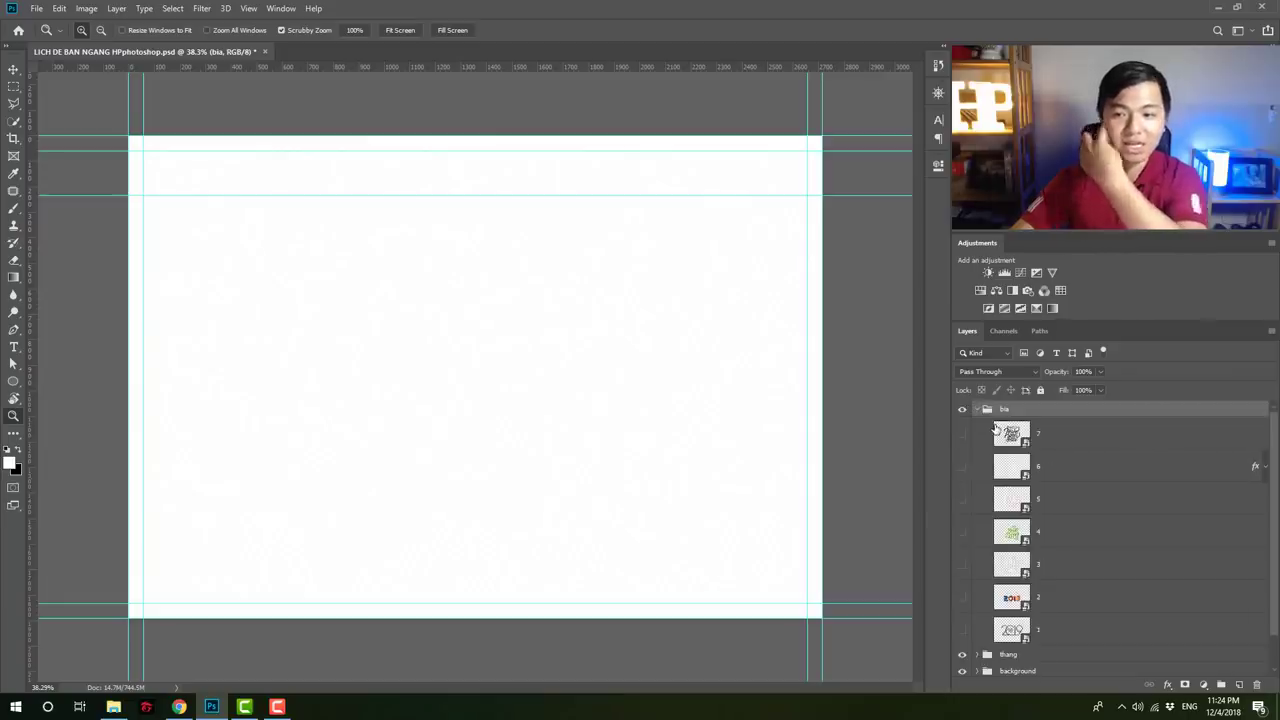
Step: Preview cover designs 7 through 4 one at a time, hiding each afterward
click(962, 433)
click(962, 466)
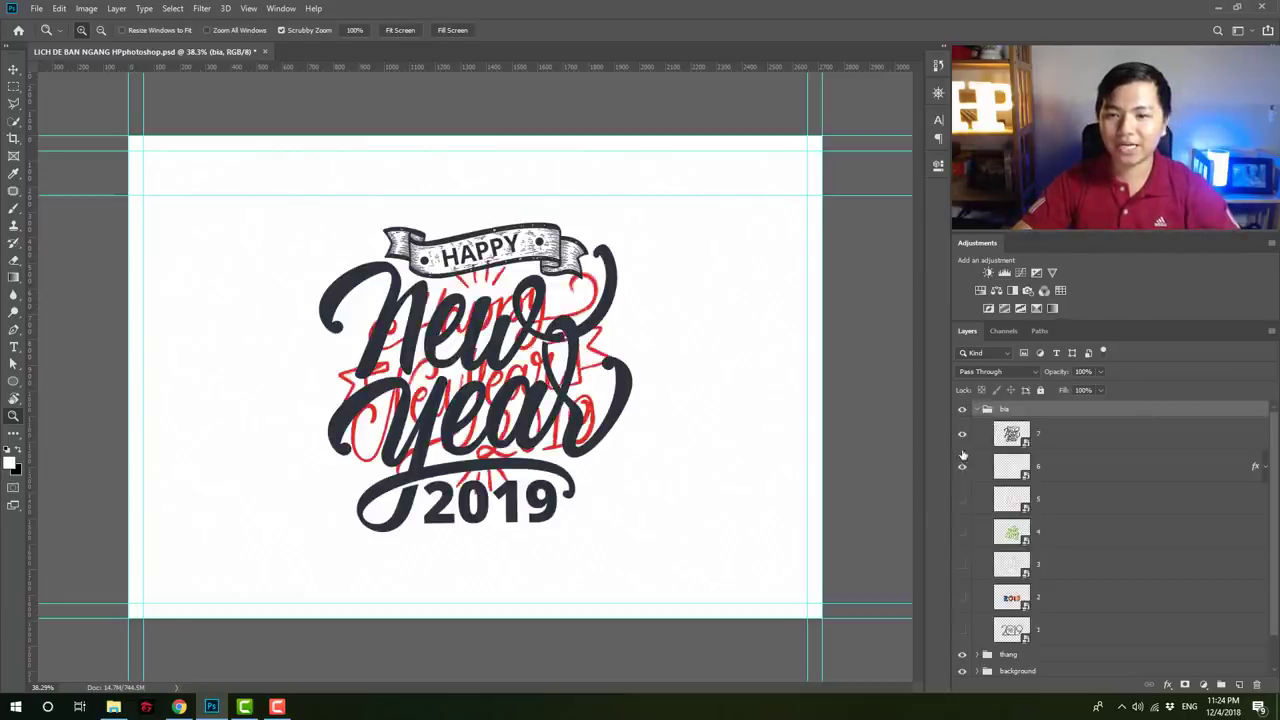
click(962, 433)
click(962, 499)
click(962, 466)
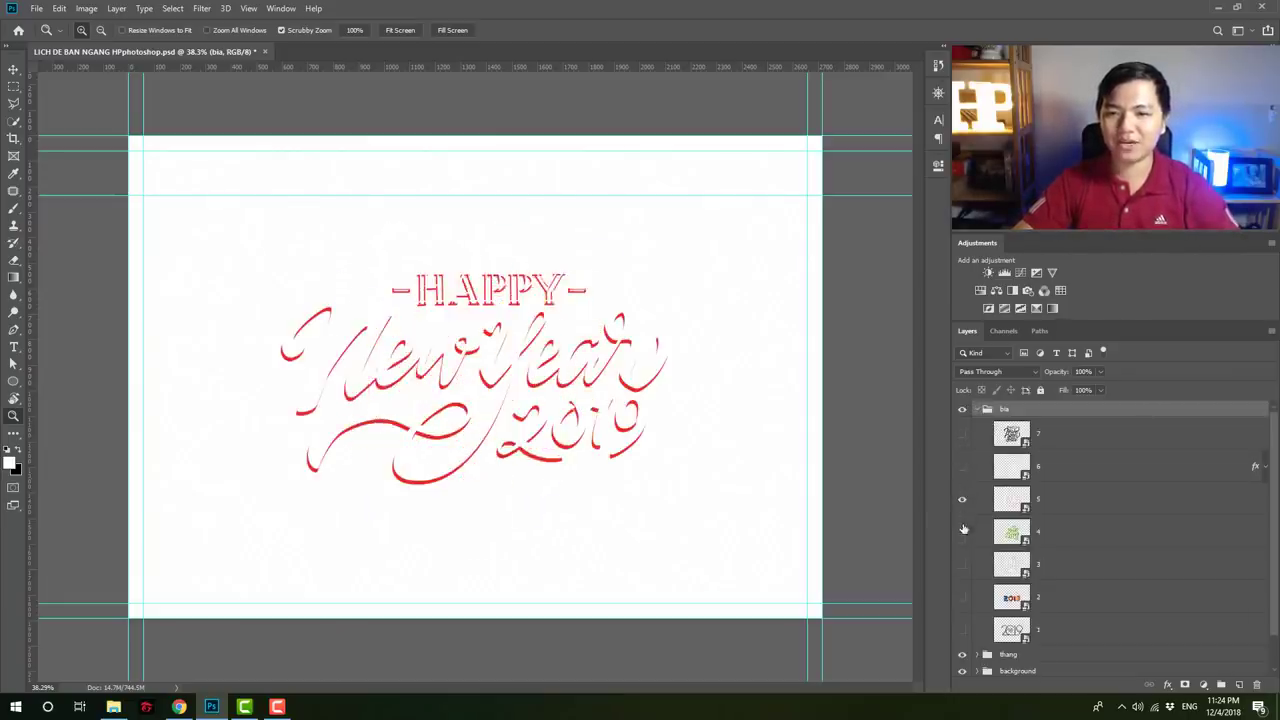
click(962, 532)
click(962, 499)
click(962, 532)
Step: Preview cover designs 3, 2 and 1, leaving every cover design hidden
click(962, 565)
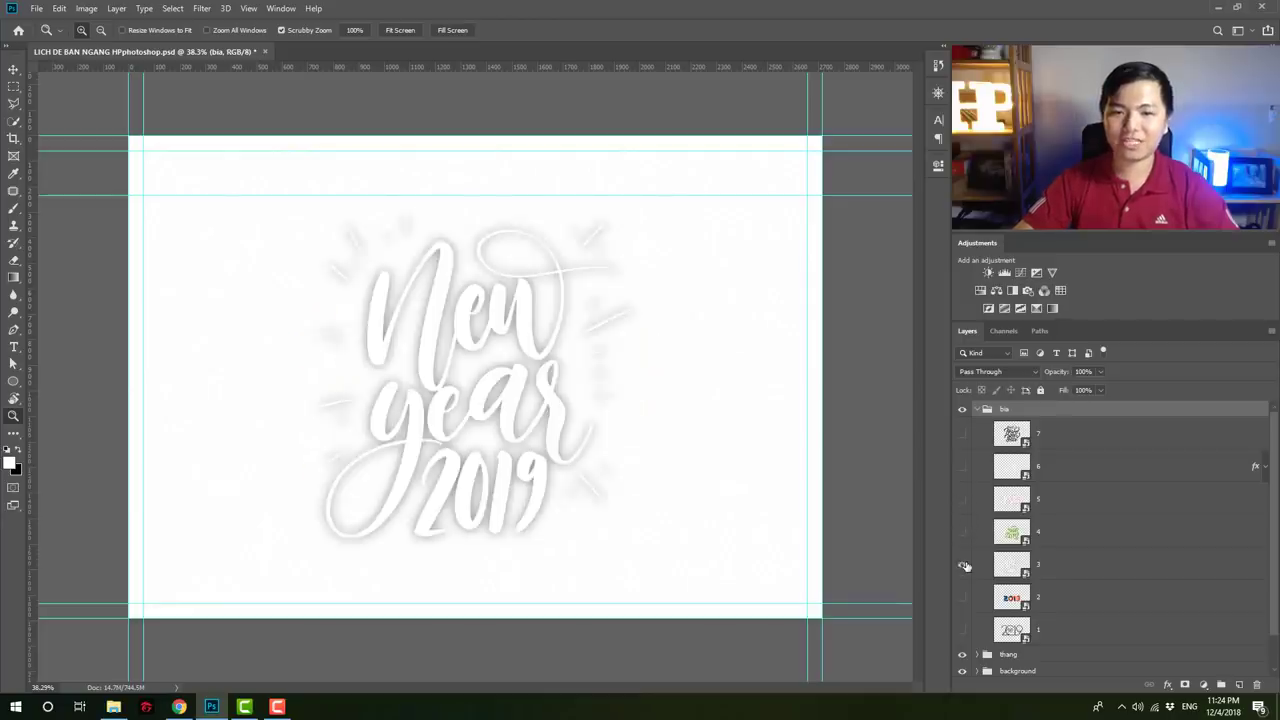
click(962, 565)
click(962, 598)
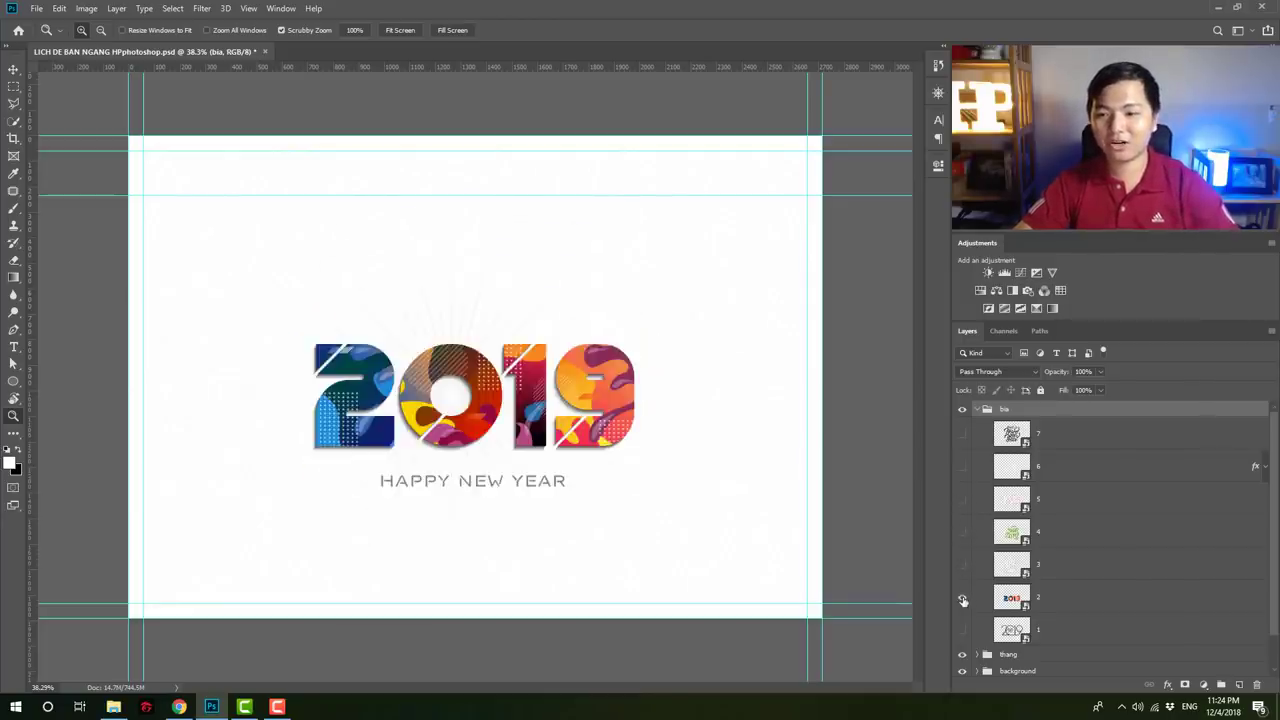
click(962, 598)
click(962, 631)
click(962, 631)
click(962, 631)
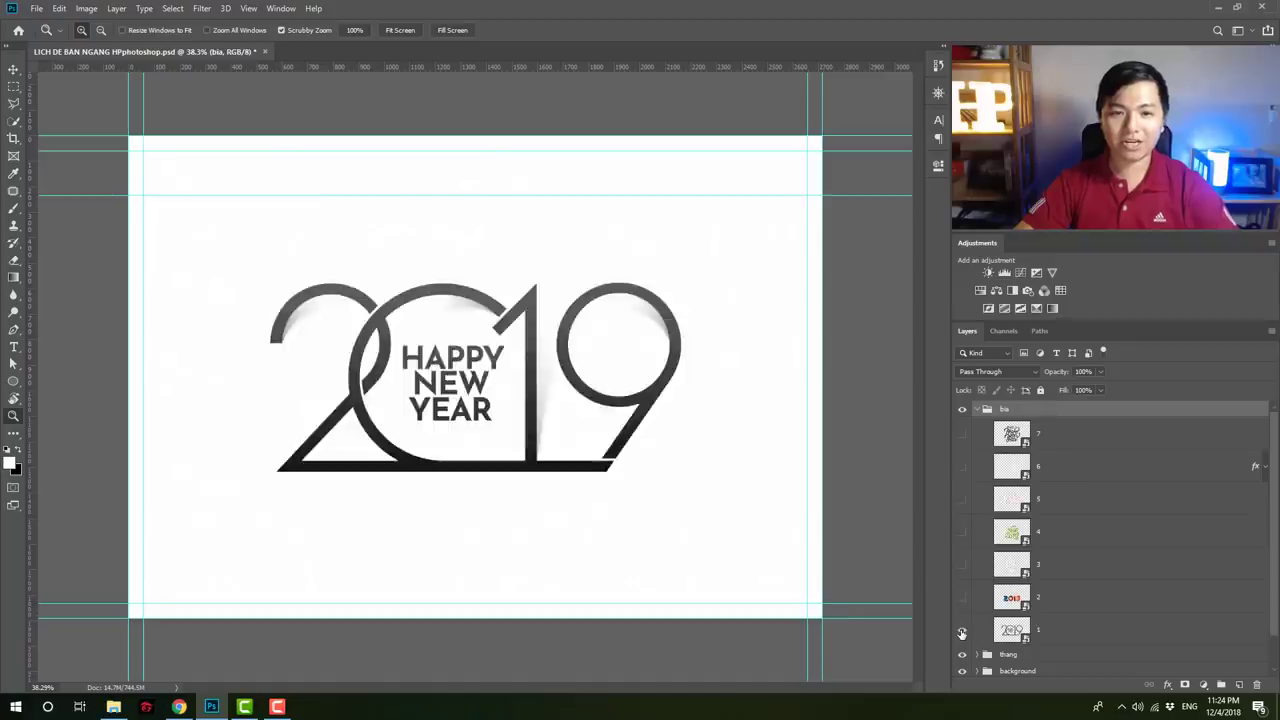
click(962, 631)
Step: Select layers 1, 7, 6, 3 and 7 in the bia group, then bring up the hinh test folder
click(1116, 630)
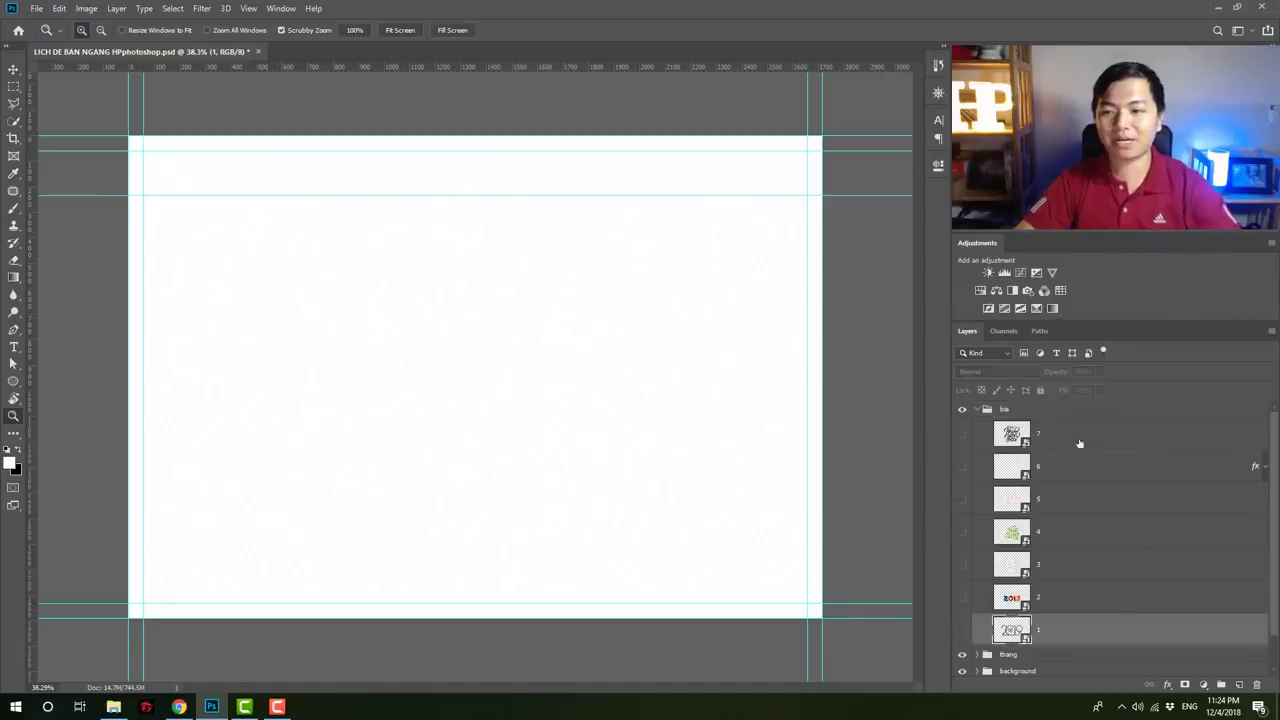
click(1122, 437)
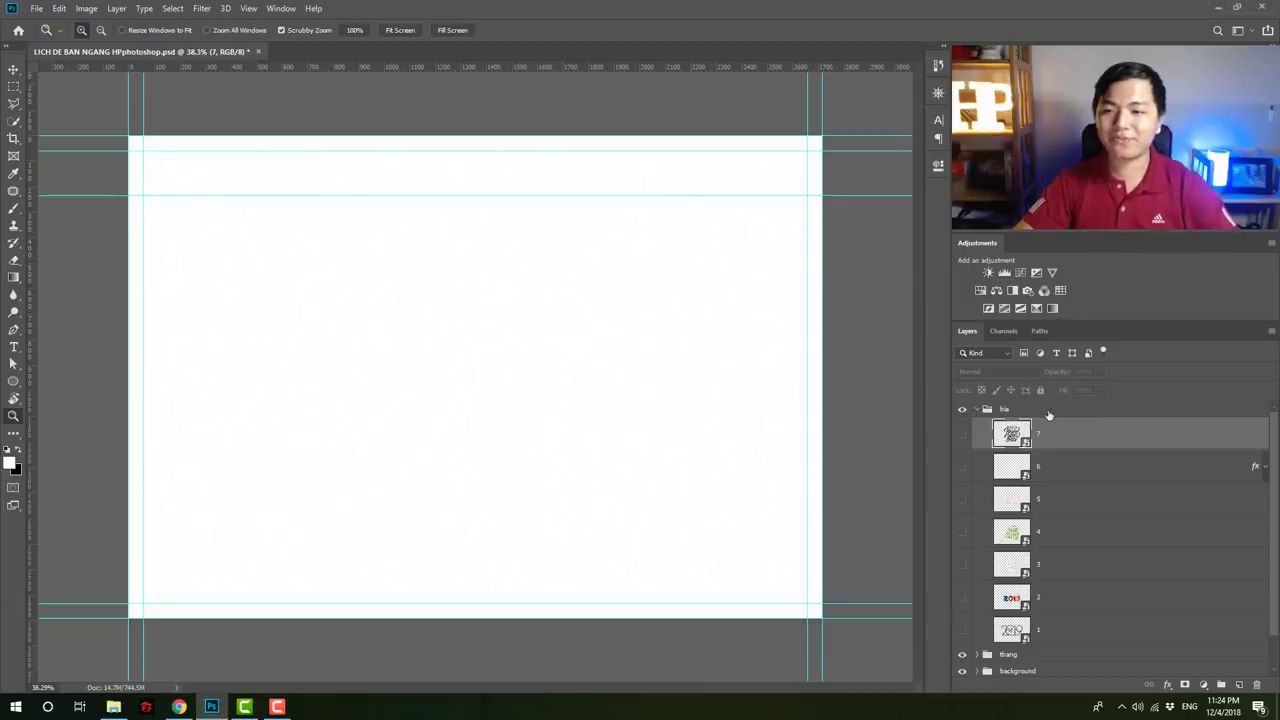
click(1063, 468)
click(1068, 557)
click(1100, 434)
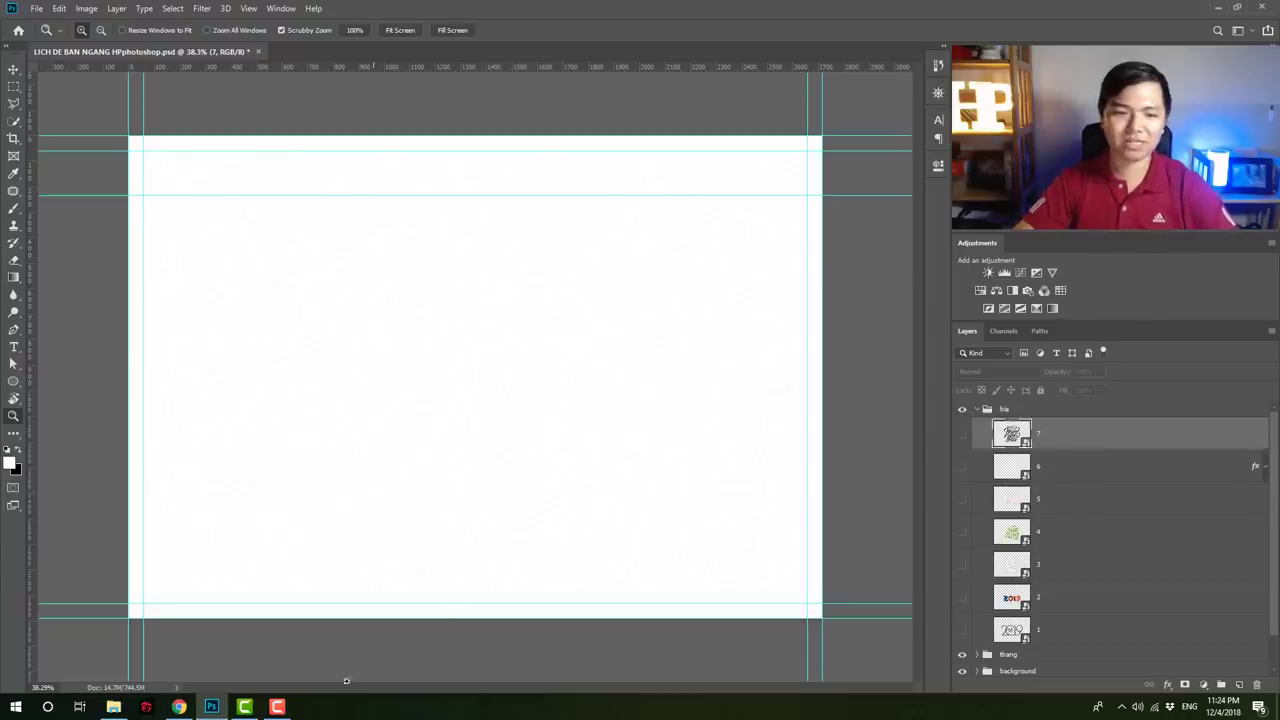
click(112, 707)
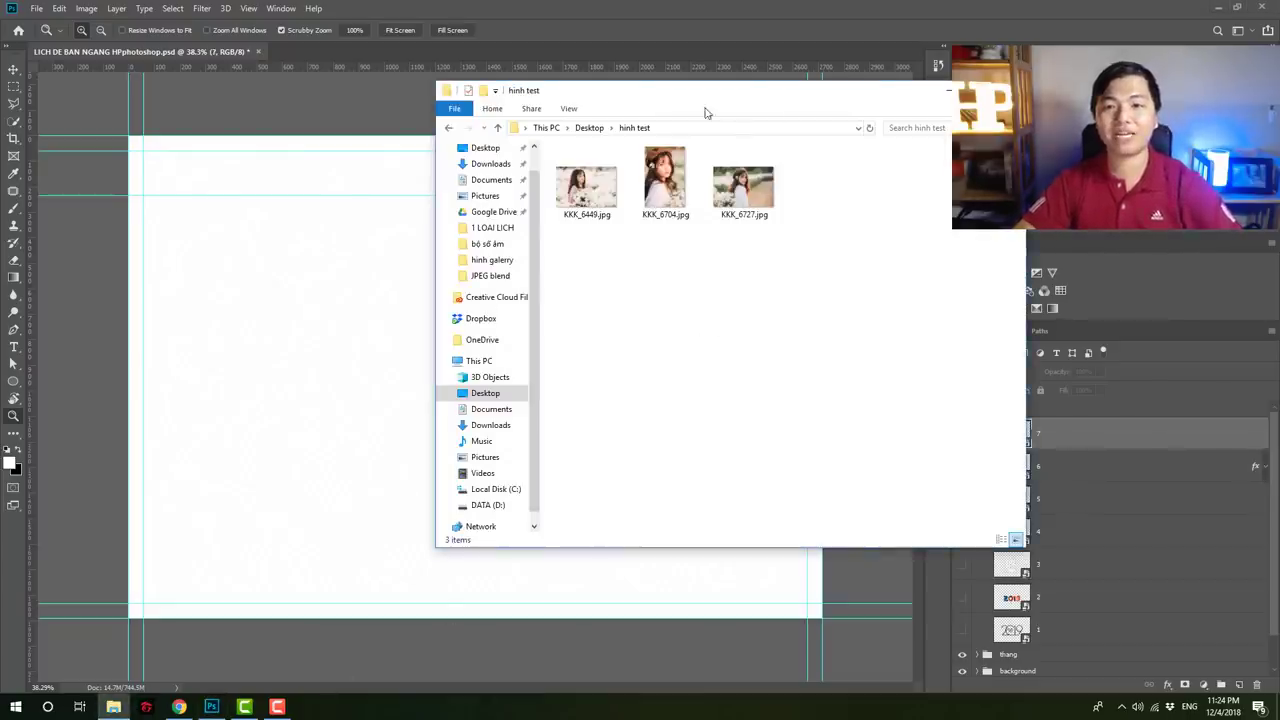
Step: Drop KKK_6727.jpg from the hinh test folder onto the Photoshop page, then cancel the placement
drag(716, 100, 856, 83)
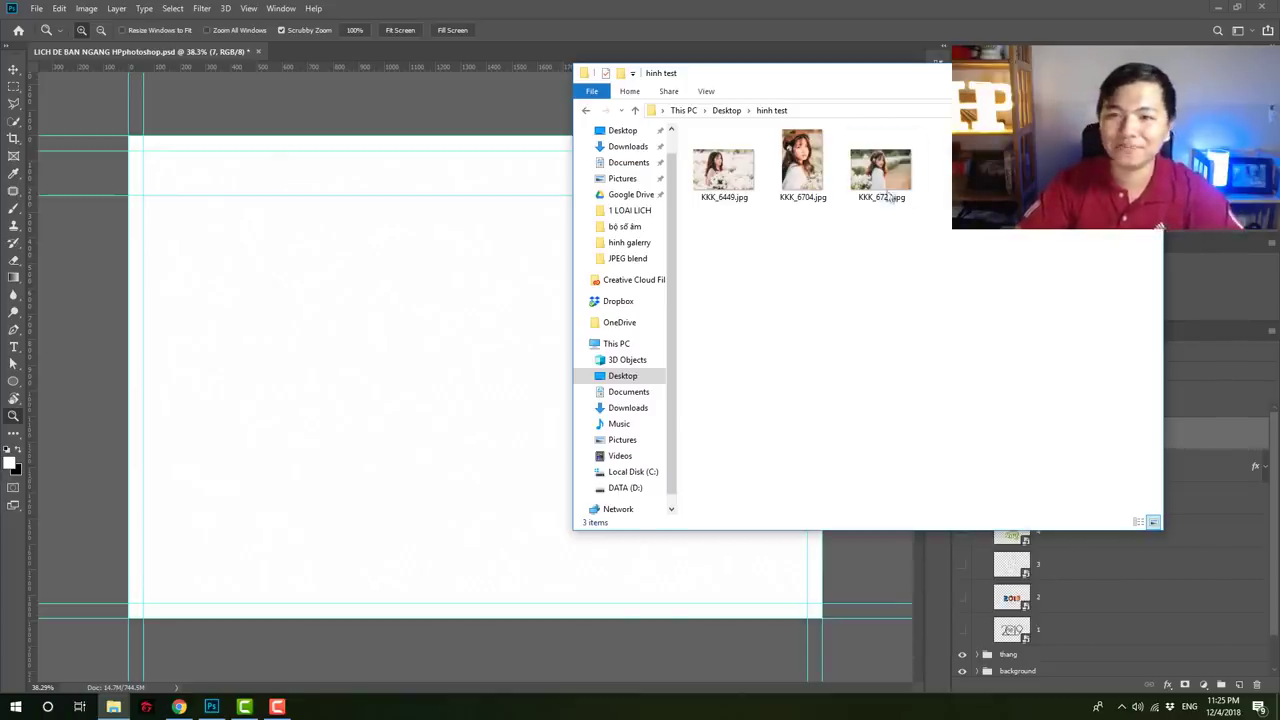
drag(876, 186, 469, 375)
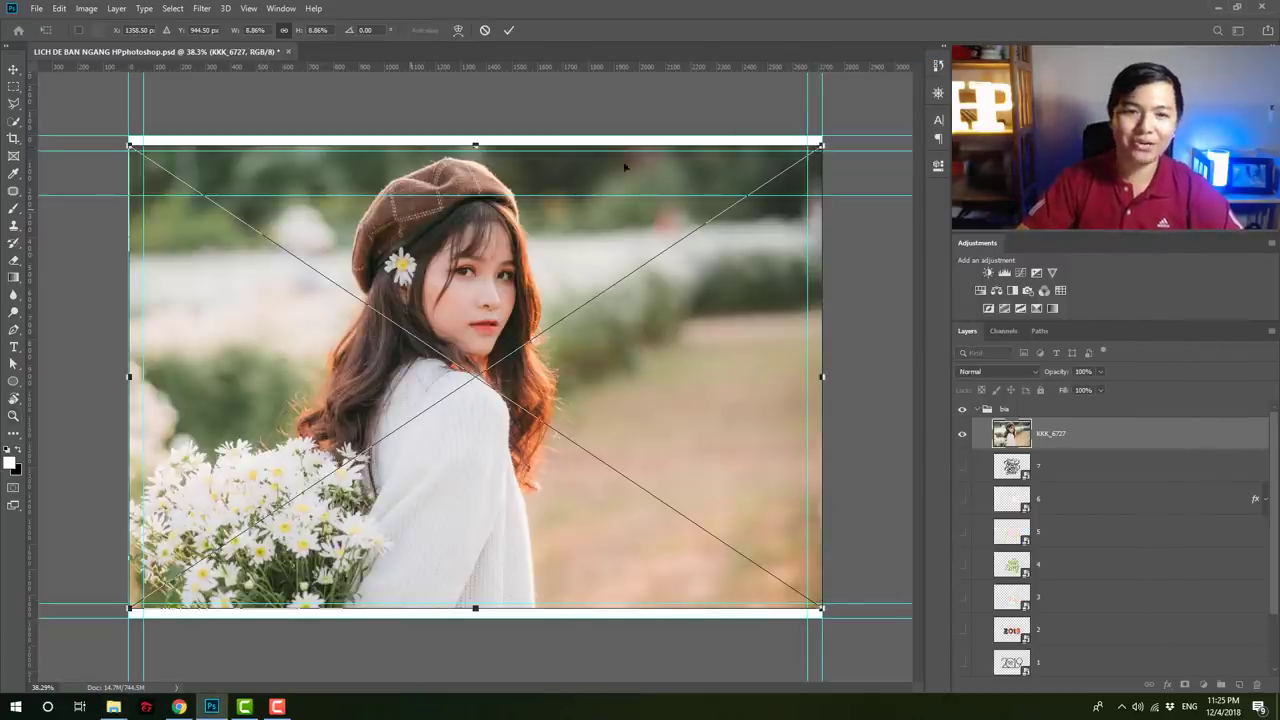
key(Escape)
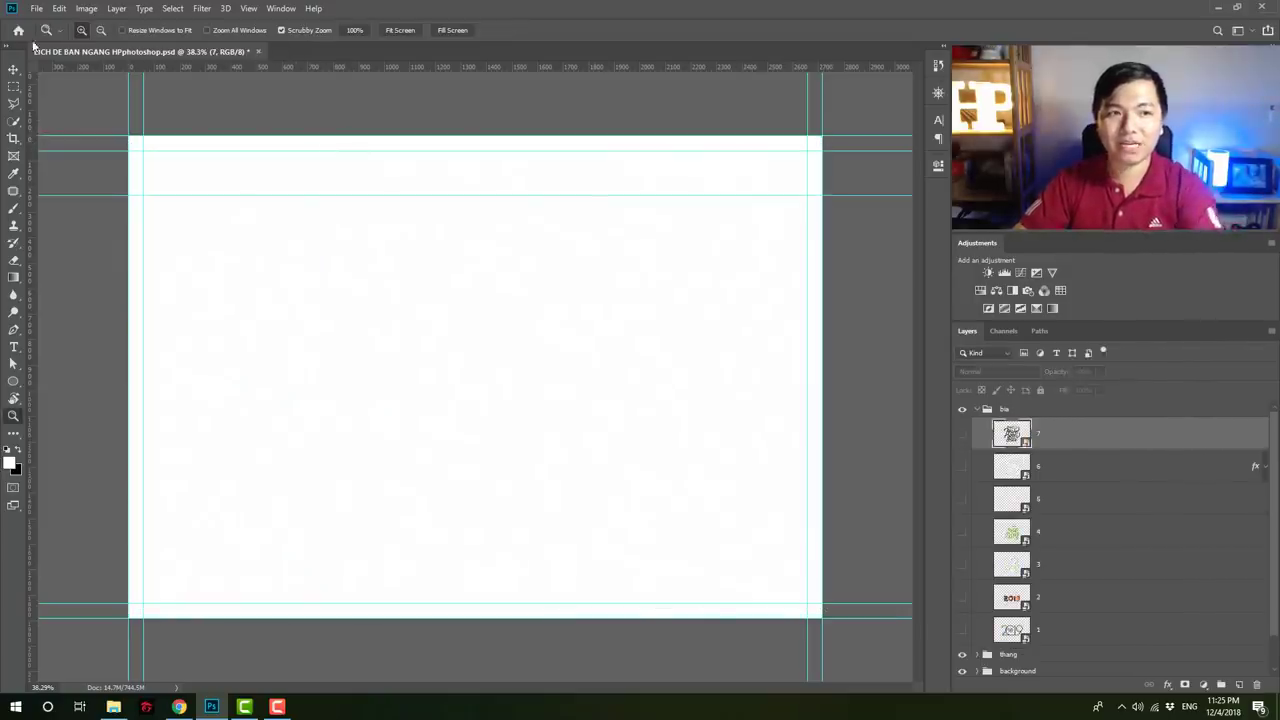
Step: Place KKK_6727.jpg from the hinh test folder as an embedded image
click(36, 8)
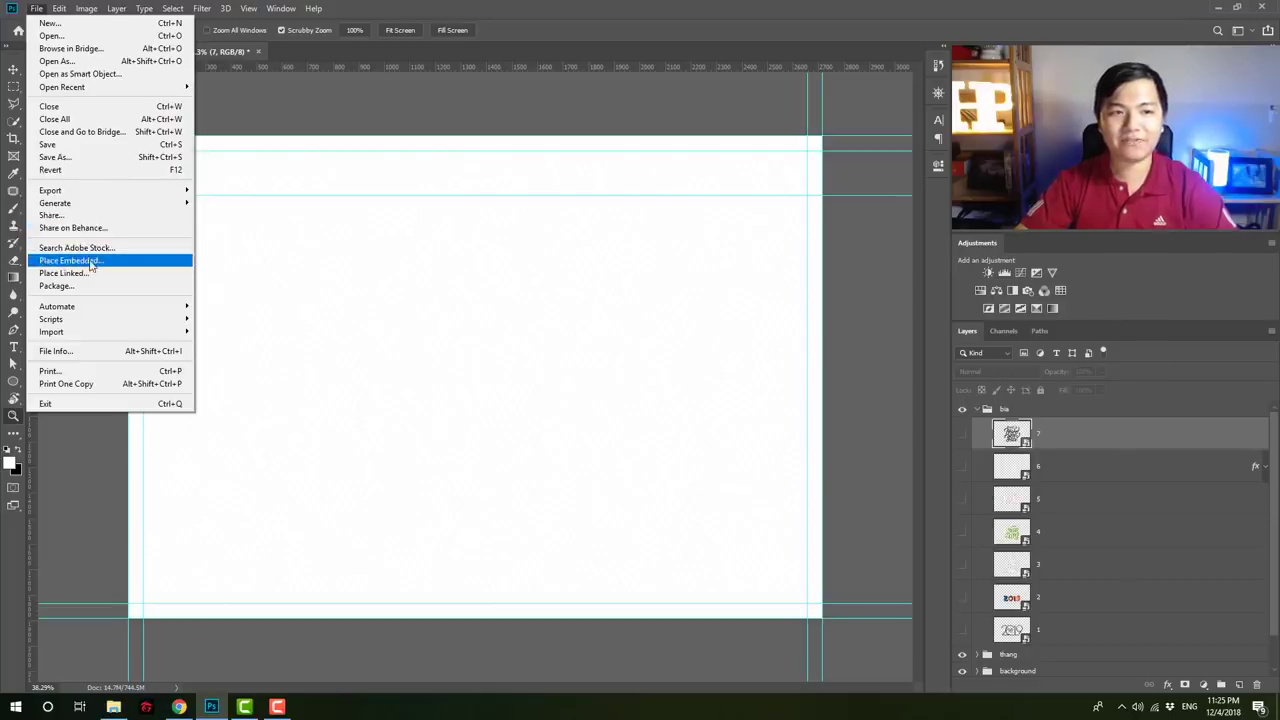
click(88, 262)
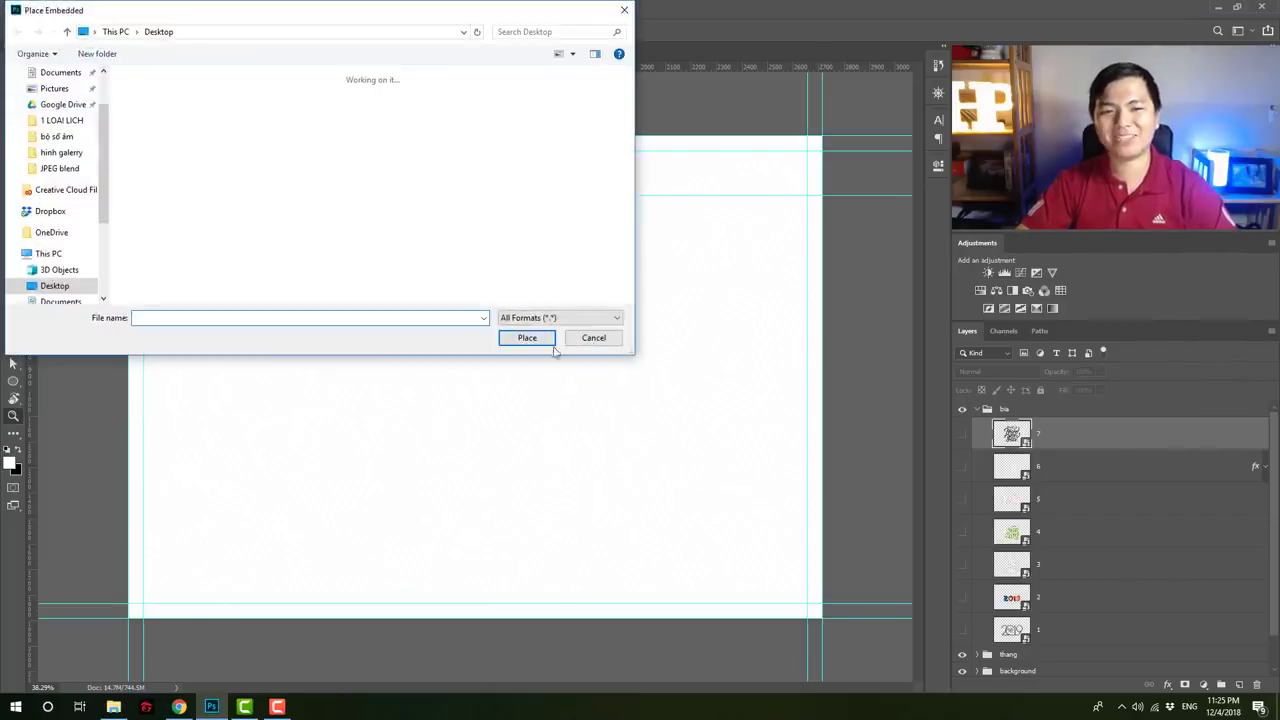
double_click(156, 122)
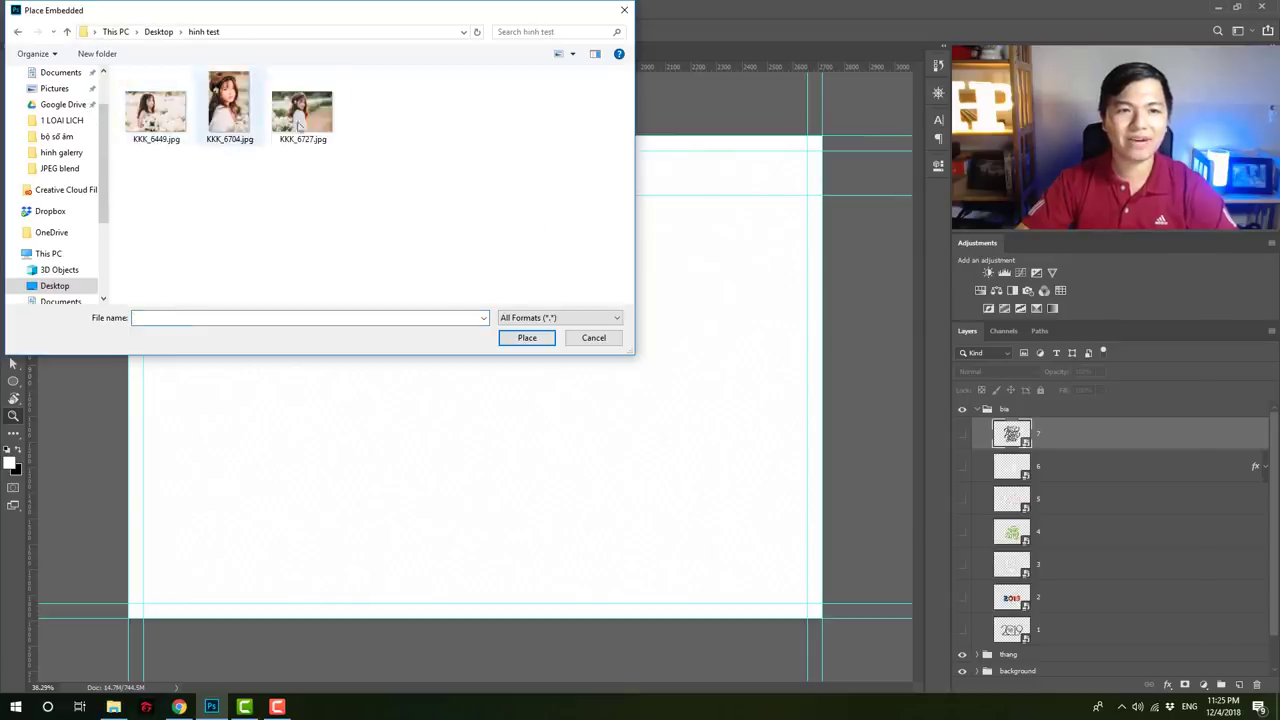
click(302, 105)
click(524, 339)
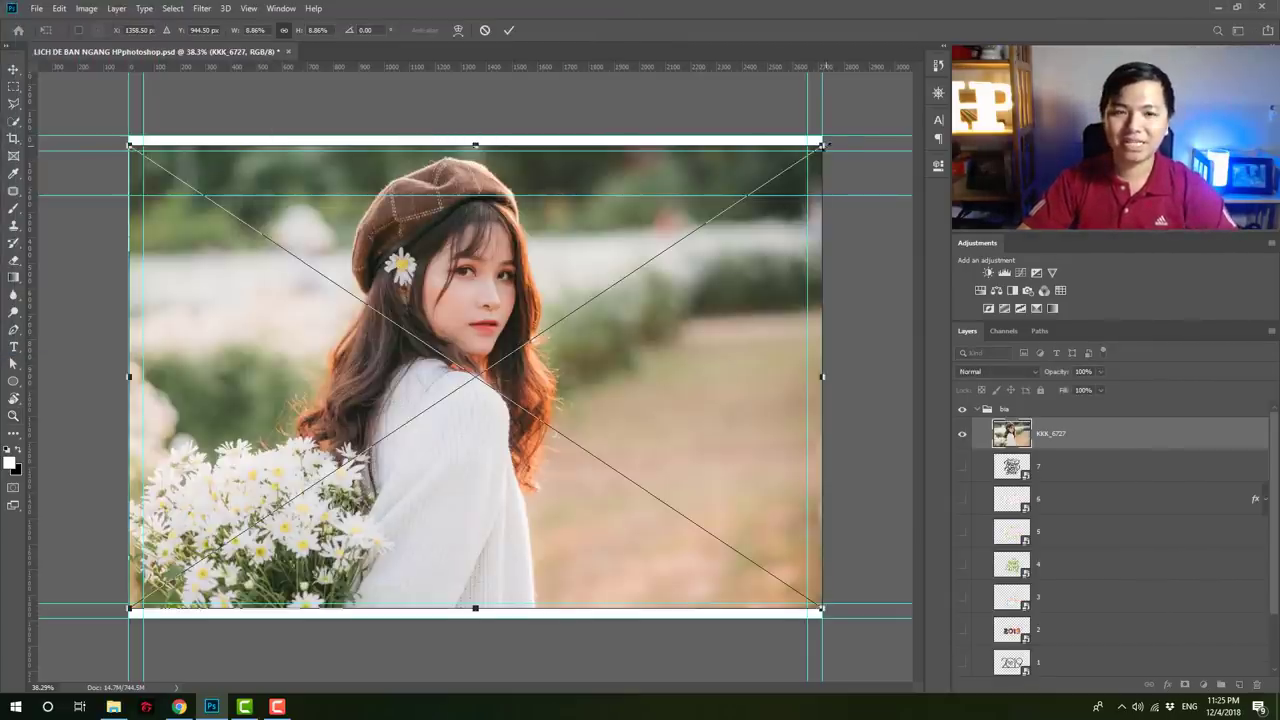
Step: Enlarge the placed photo until it fills the whole calendar page and commit
drag(827, 150, 842, 140)
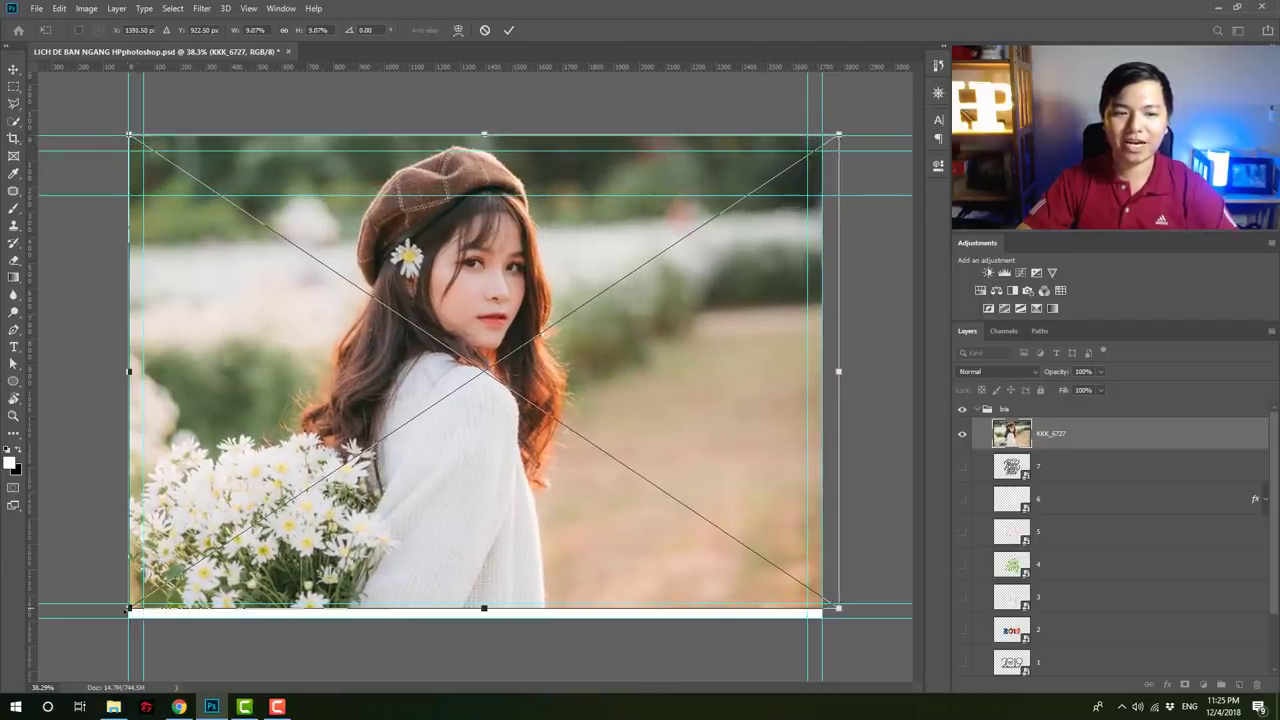
drag(128, 607, 100, 623)
mouse_move(478, 468)
mouse_down()
mouse_move(466, 482)
mouse_move(473, 467)
mouse_up()
key(Return)
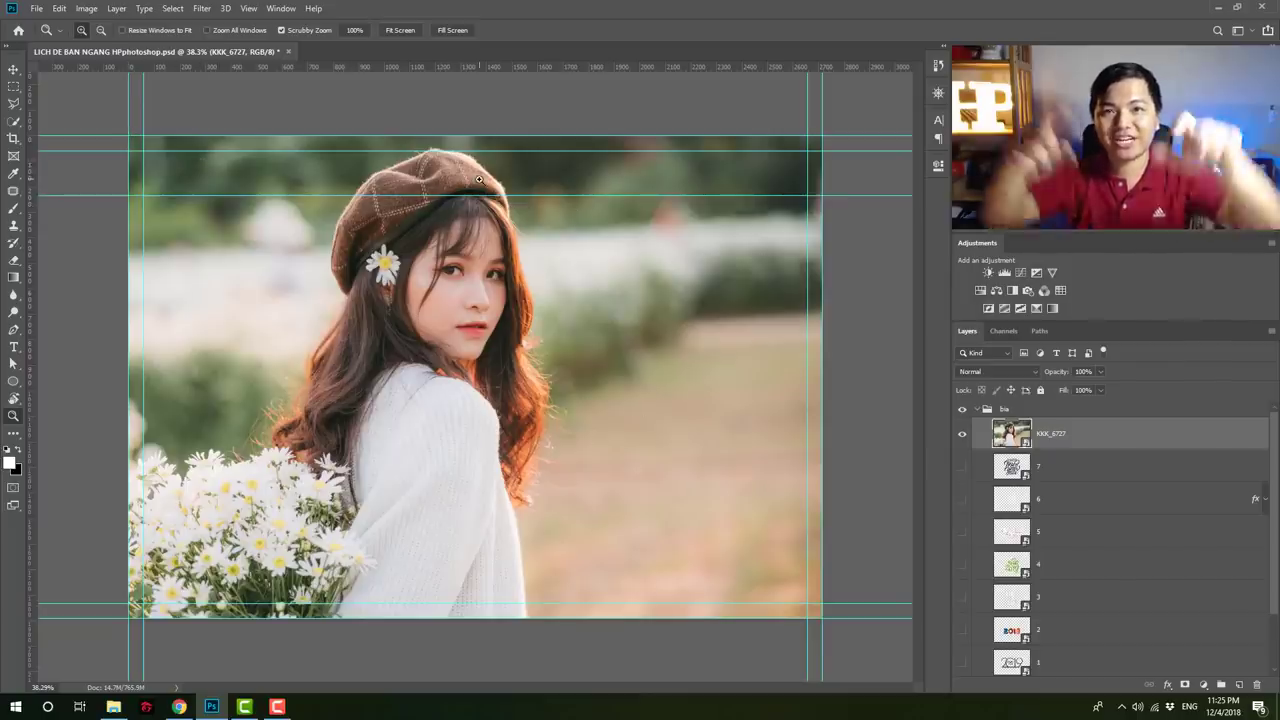
Step: Reposition the cover photo to show her beret and enlarge it slightly
key(v)
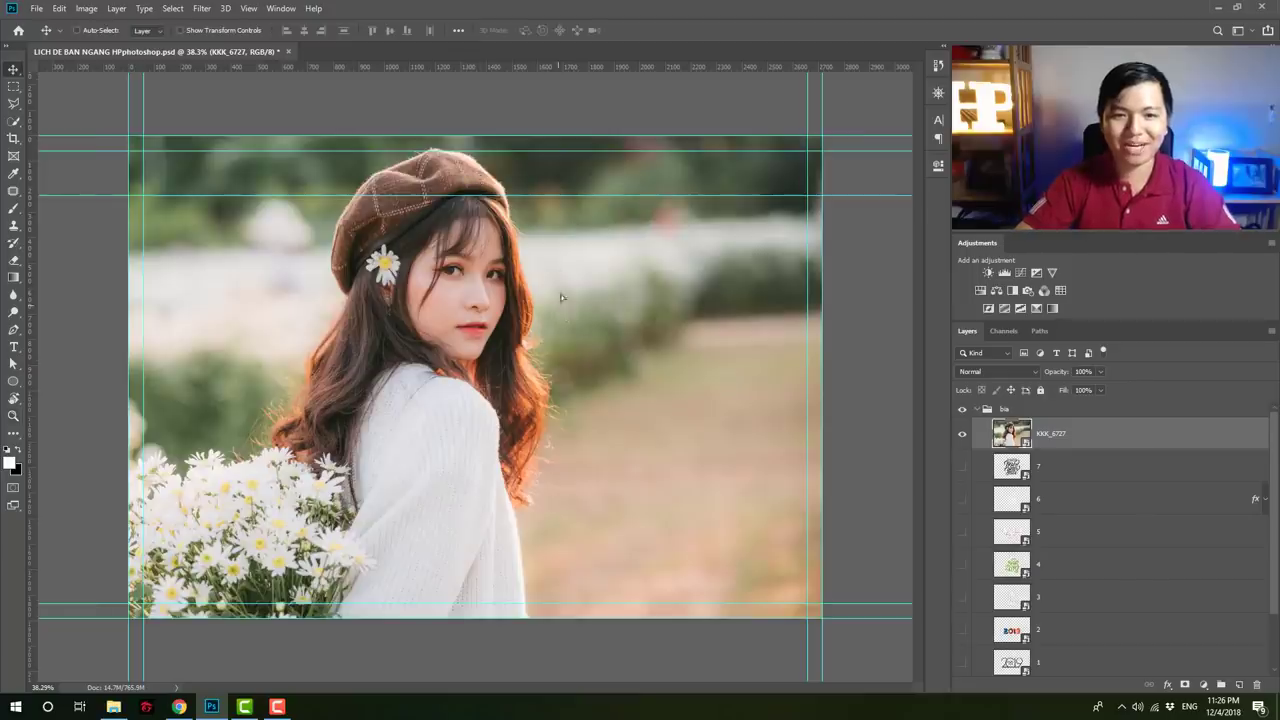
drag(565, 305, 563, 205)
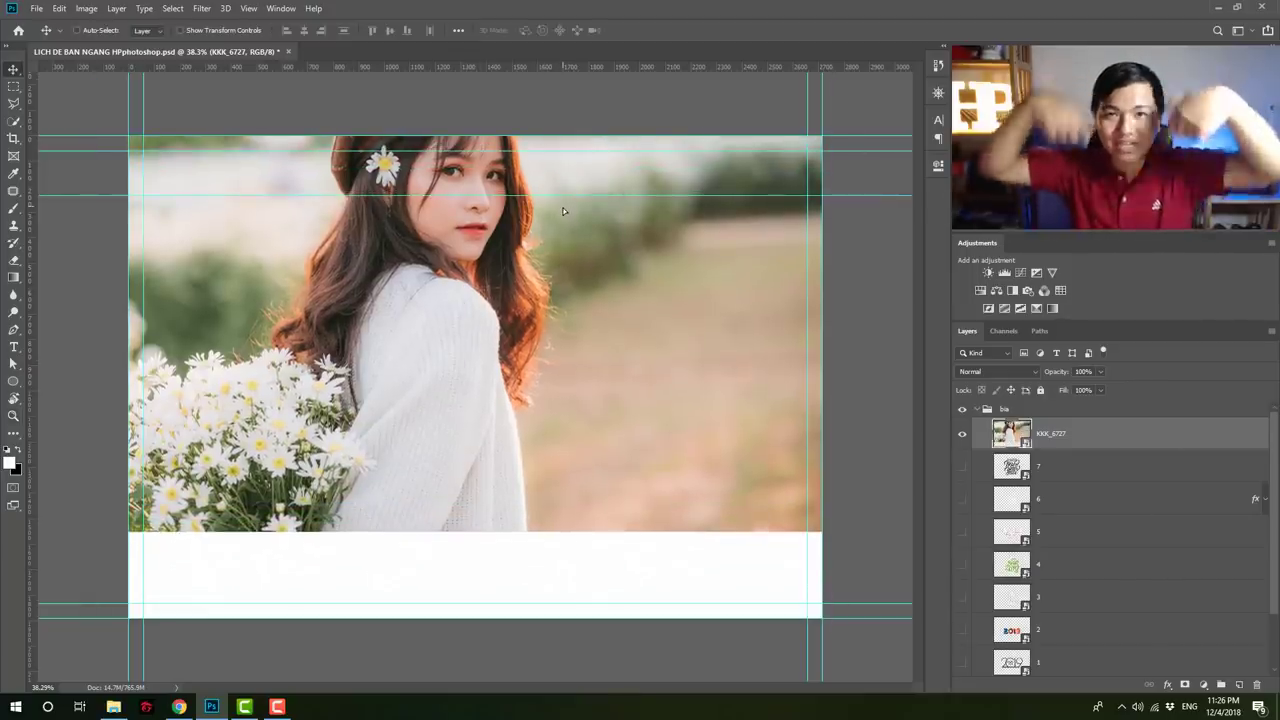
mouse_move(557, 240)
mouse_down()
mouse_move(571, 353)
mouse_move(571, 335)
mouse_up()
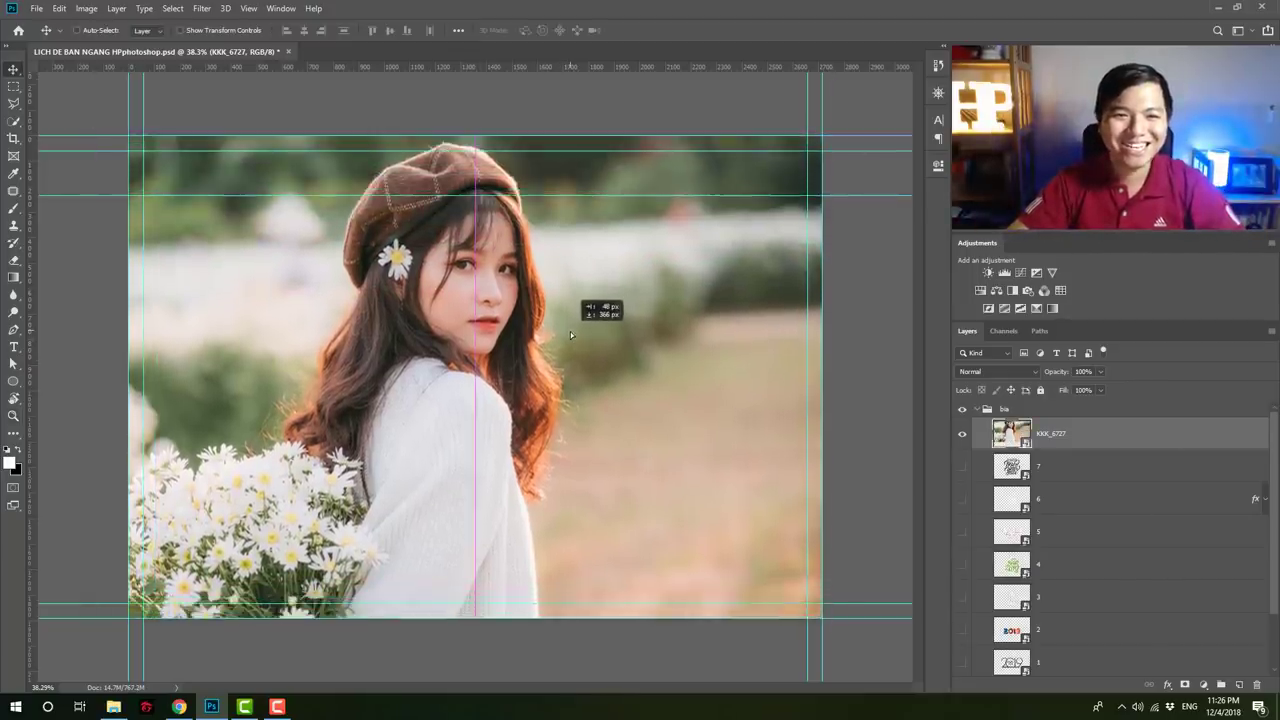
key(ctrl+t)
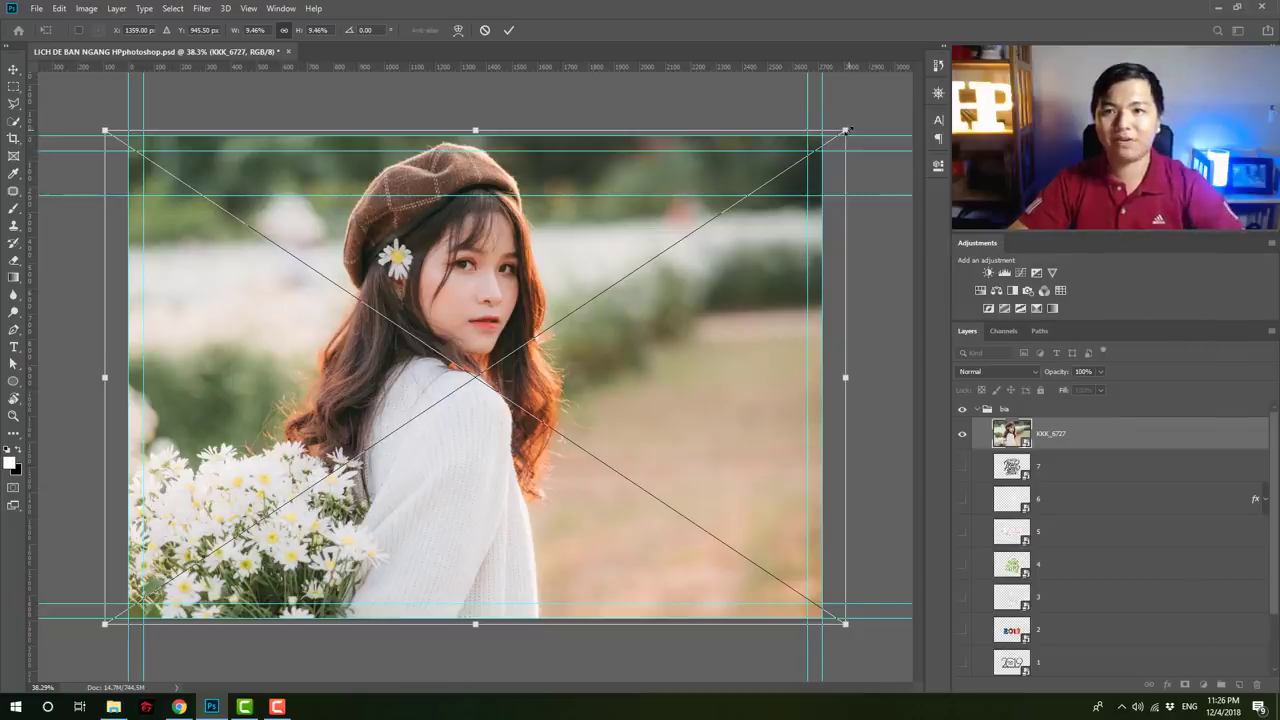
drag(884, 118, 930, 84)
drag(624, 246, 606, 276)
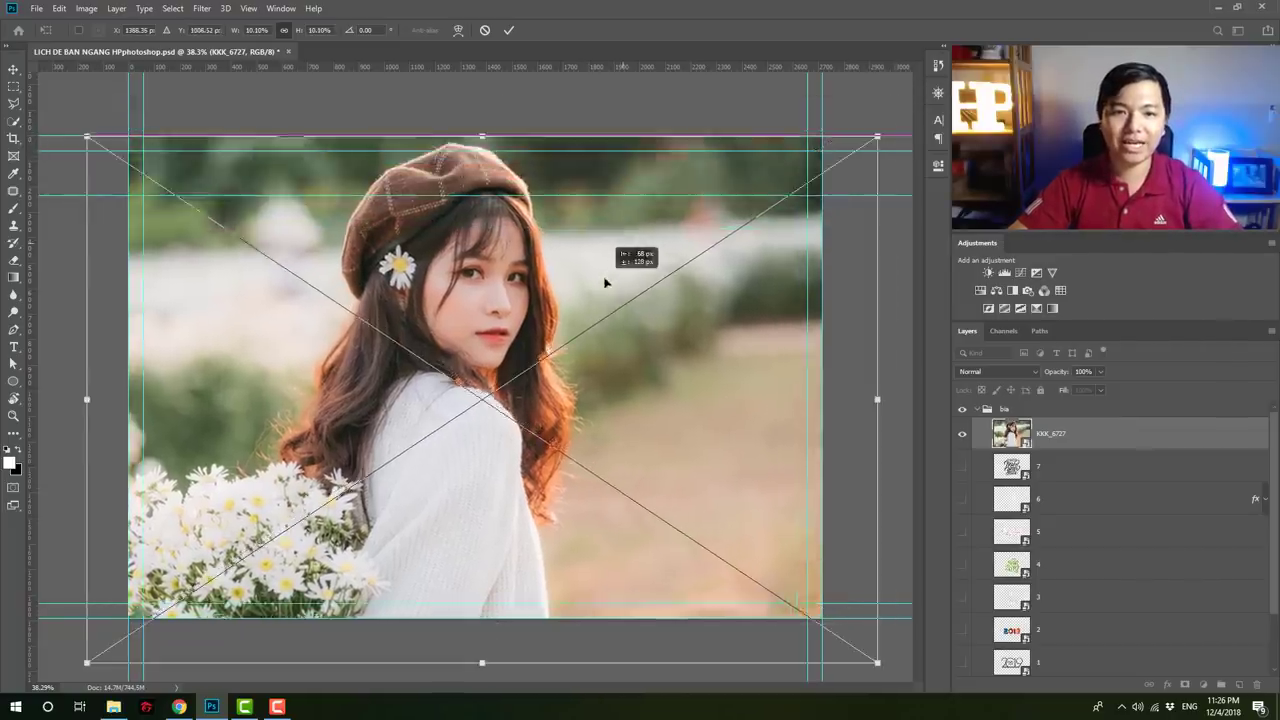
key(Return)
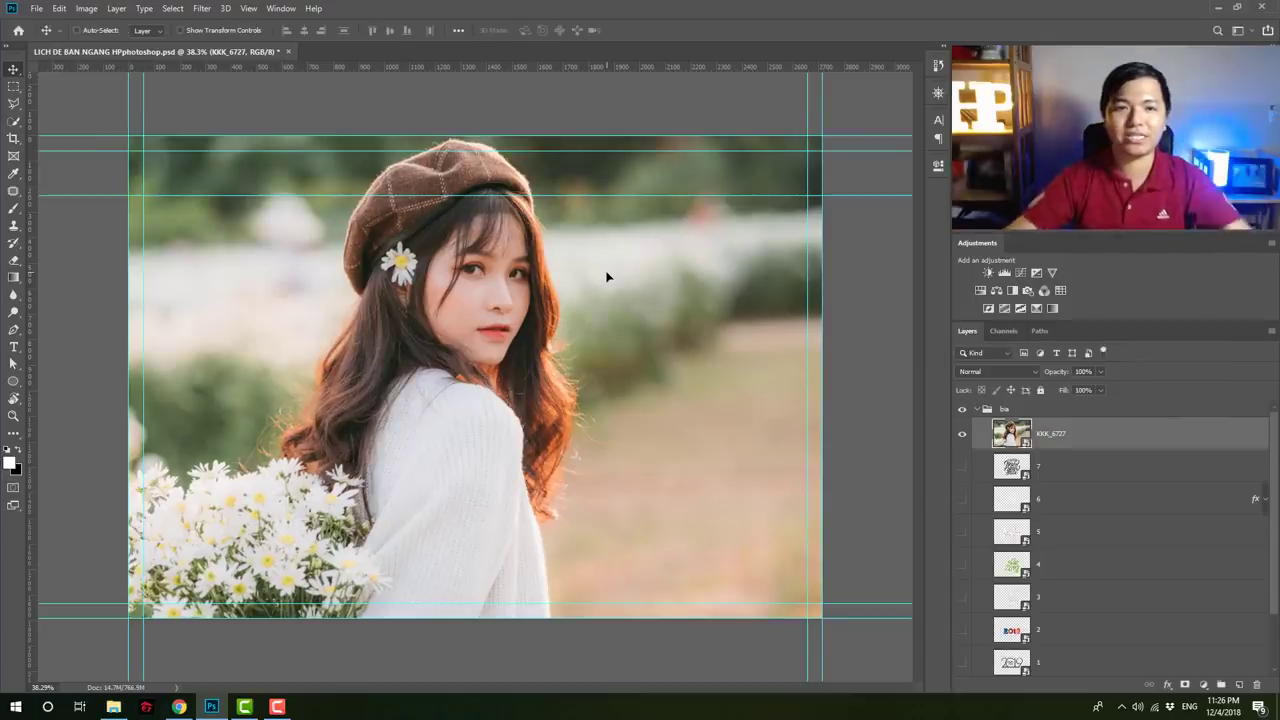
Step: Marquee-select the photo's top strip, then clear the selection
click(13, 88)
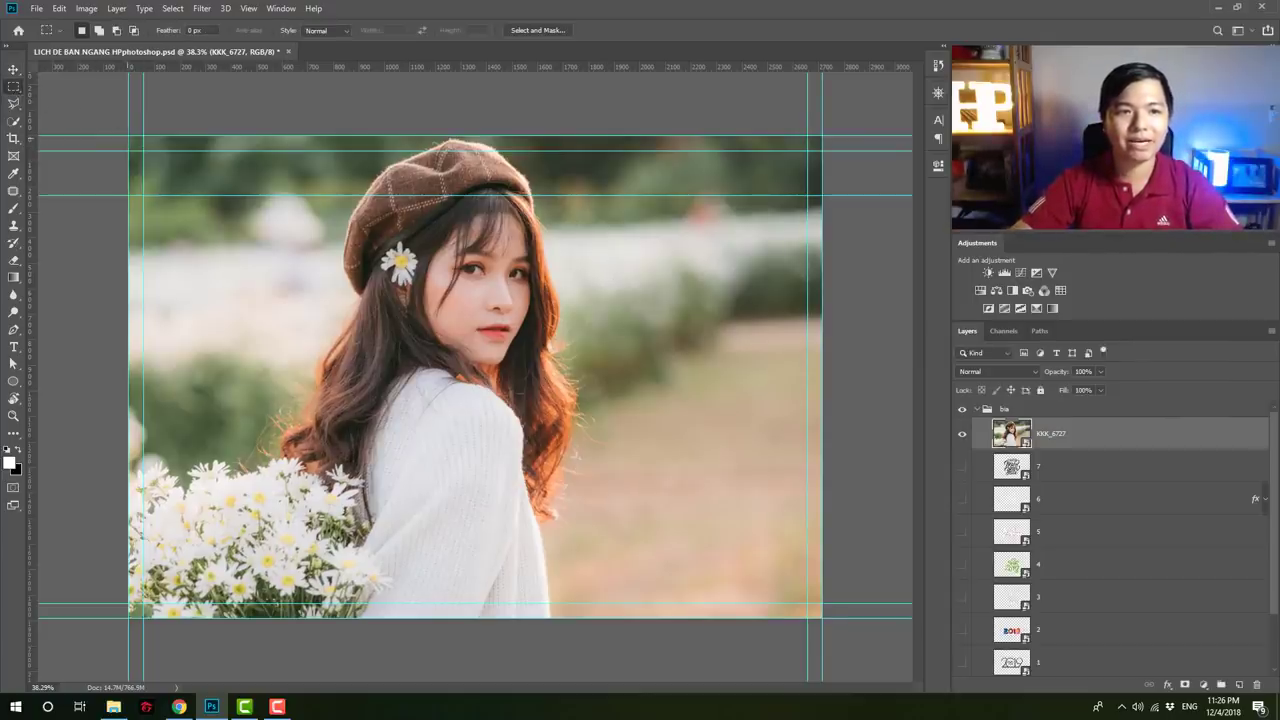
mouse_move(130, 136)
mouse_down()
mouse_move(563, 220)
mouse_move(855, 190)
mouse_up()
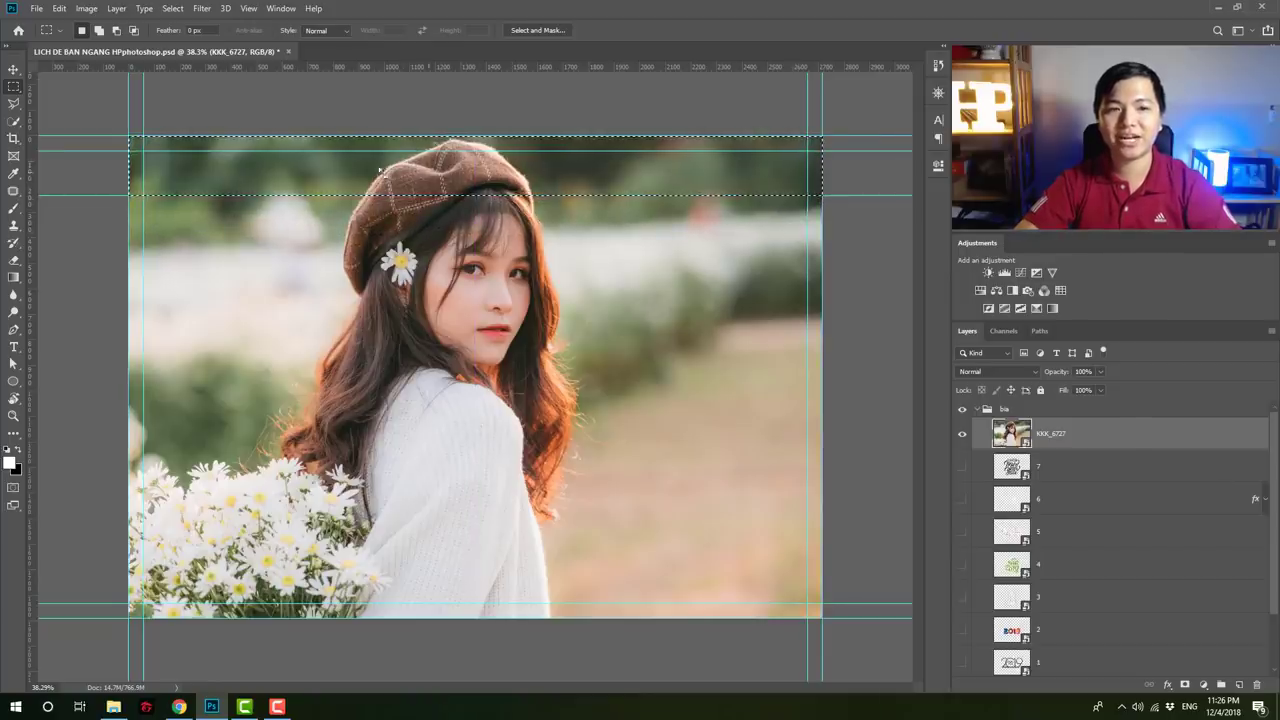
key(ctrl+d)
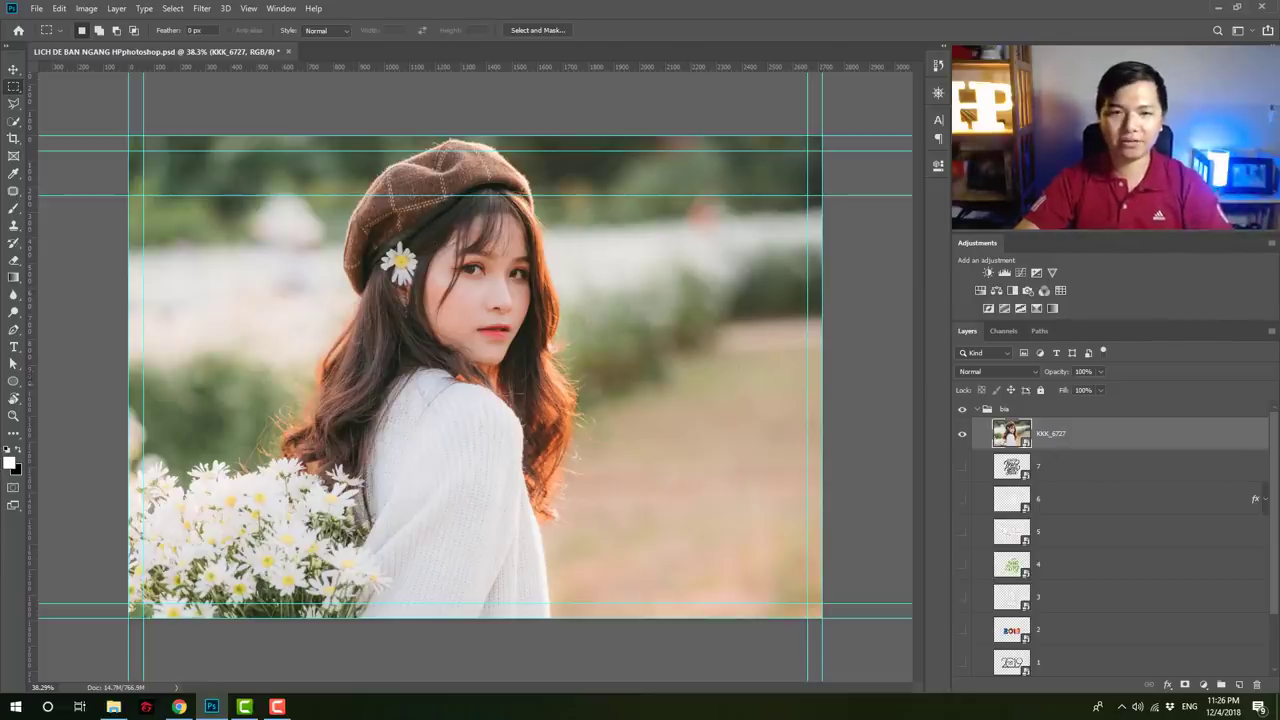
Step: Shift the photo about 58 px left and move its layer below the artwork layers 1–7
key(v)
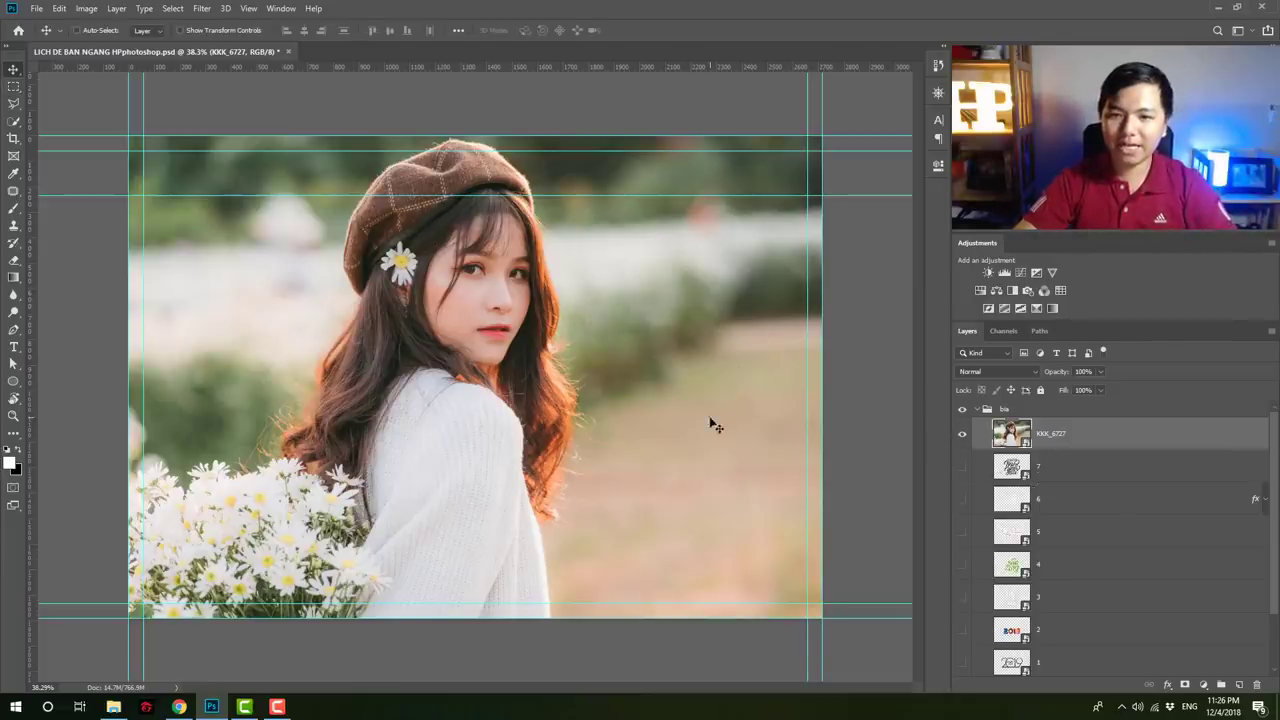
drag(711, 423, 653, 417)
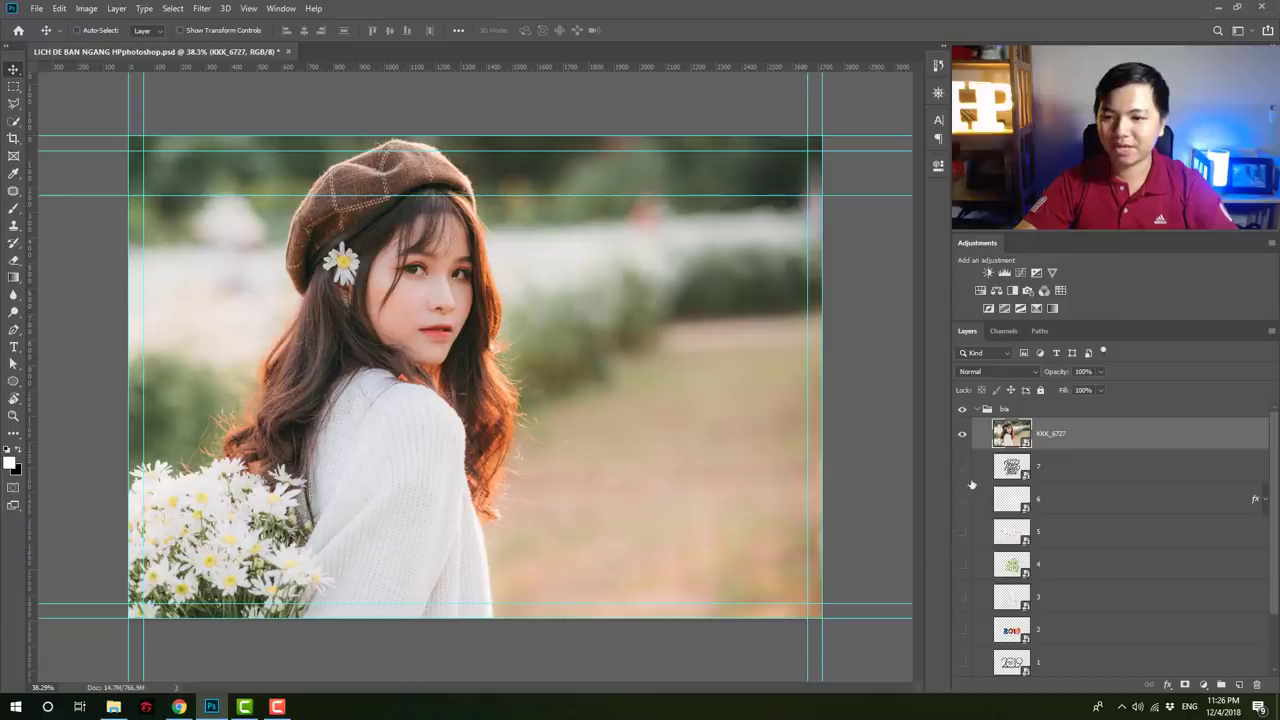
scroll(1108, 494, down, 1)
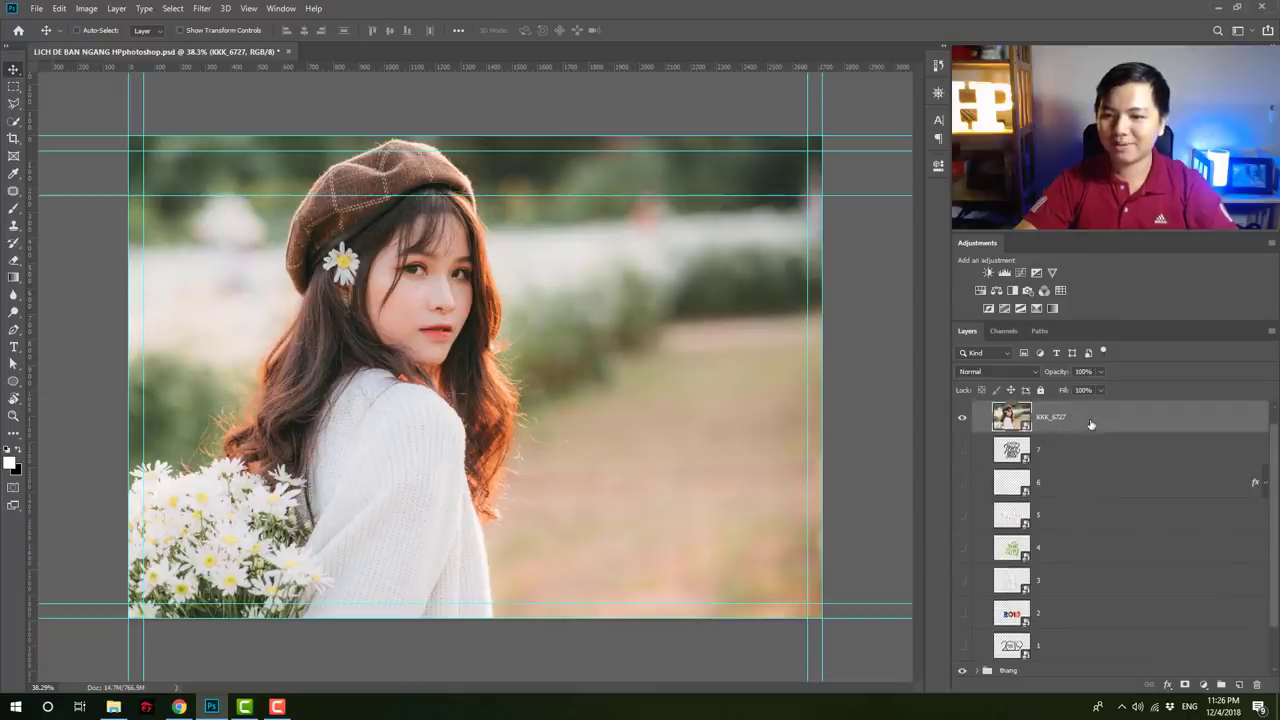
drag(1091, 424, 965, 648)
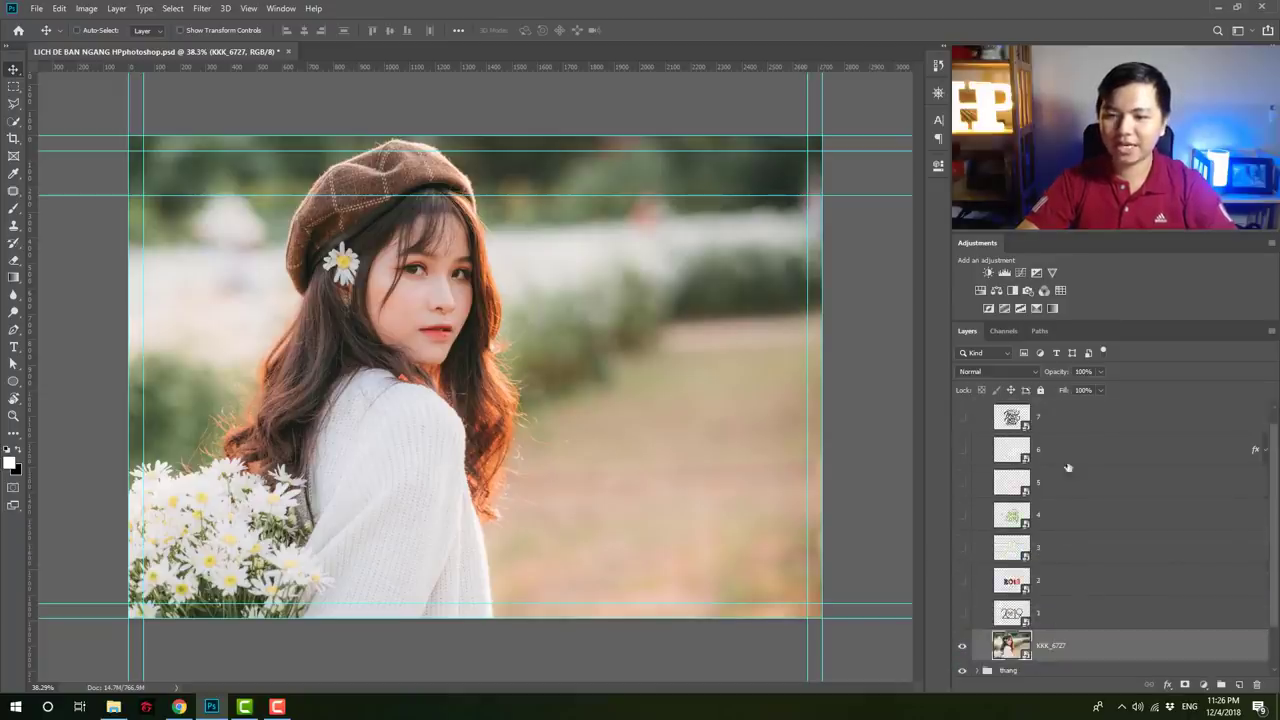
scroll(1038, 420, up, 1)
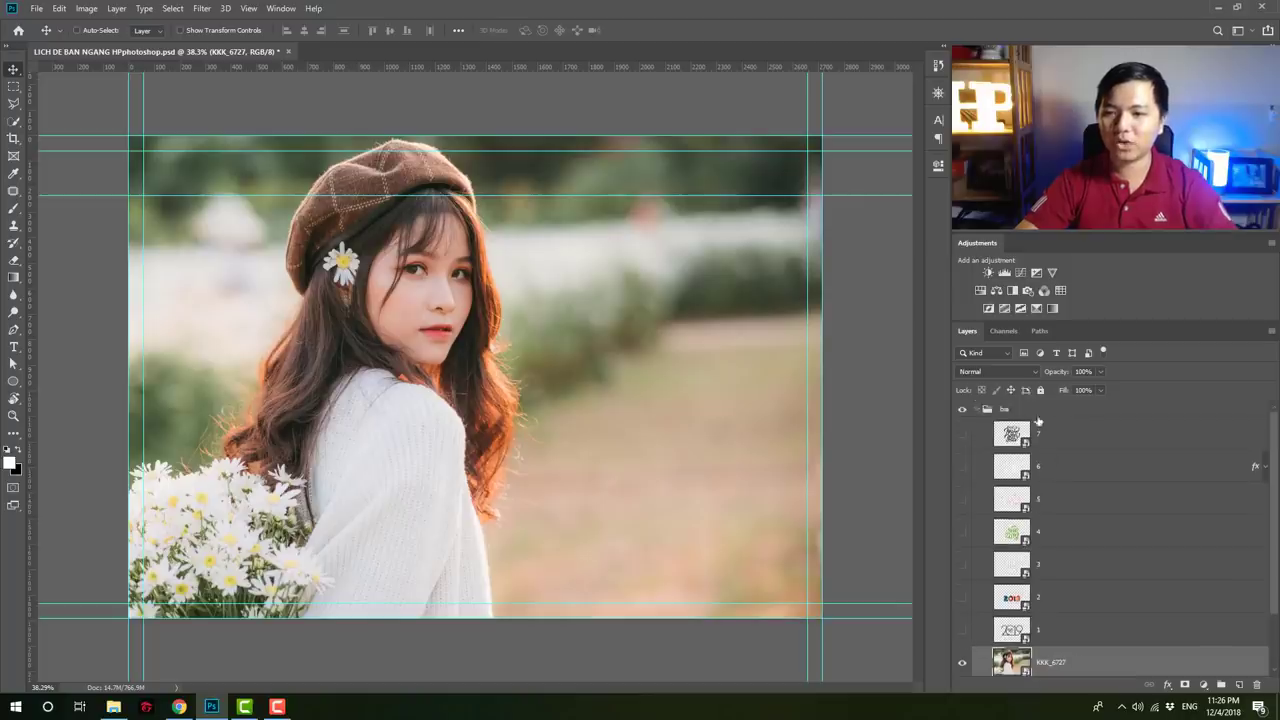
Step: Show the Hello 2019 artwork on layer 4, shrink it and move it right
click(984, 411)
click(984, 411)
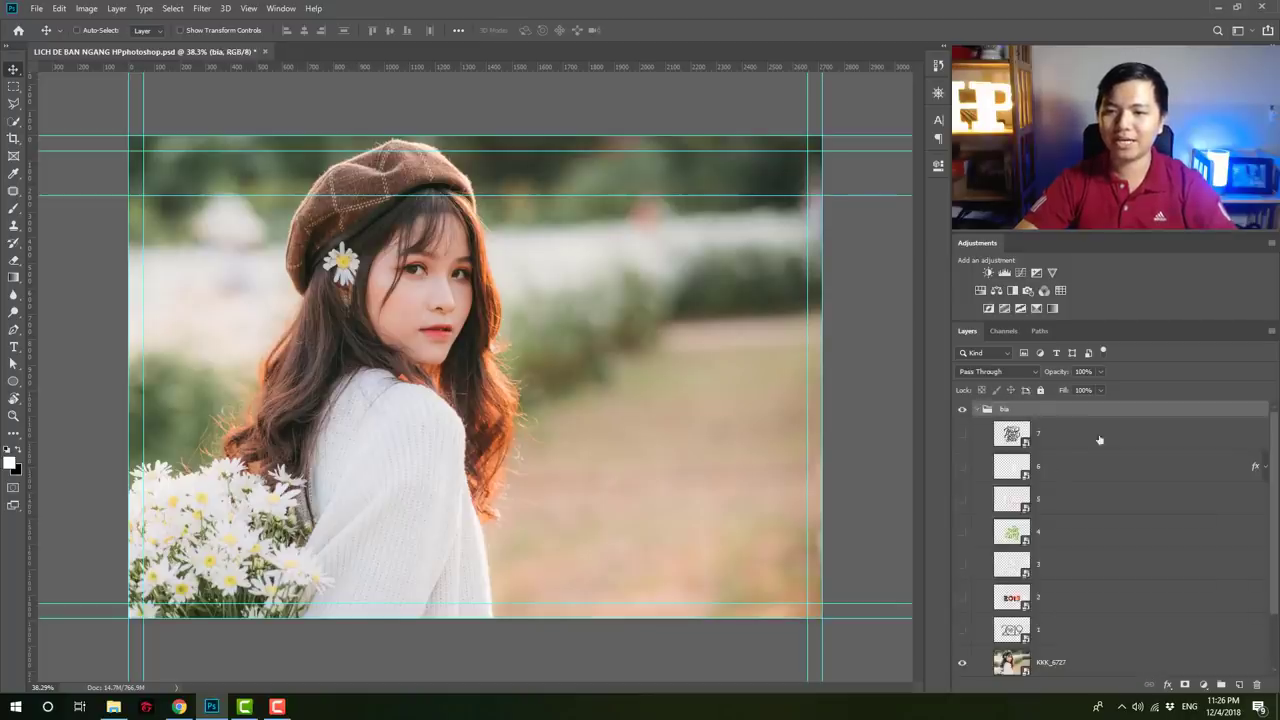
click(962, 533)
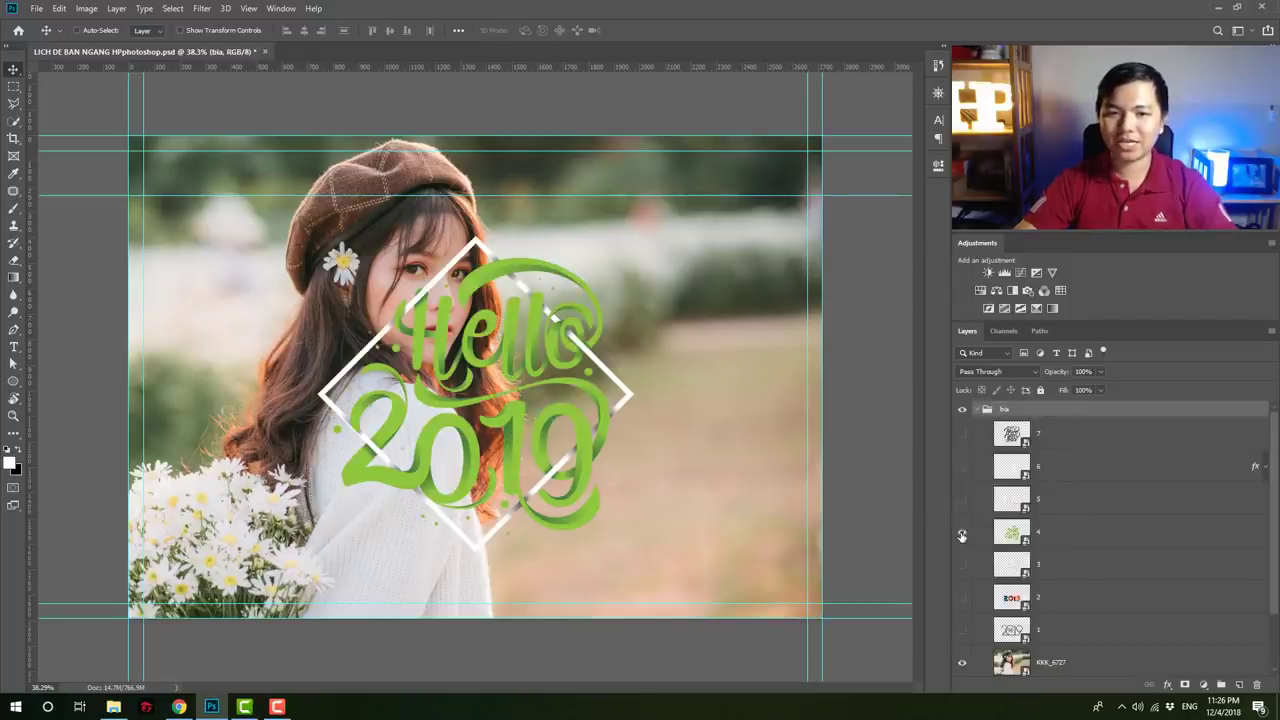
click(1069, 537)
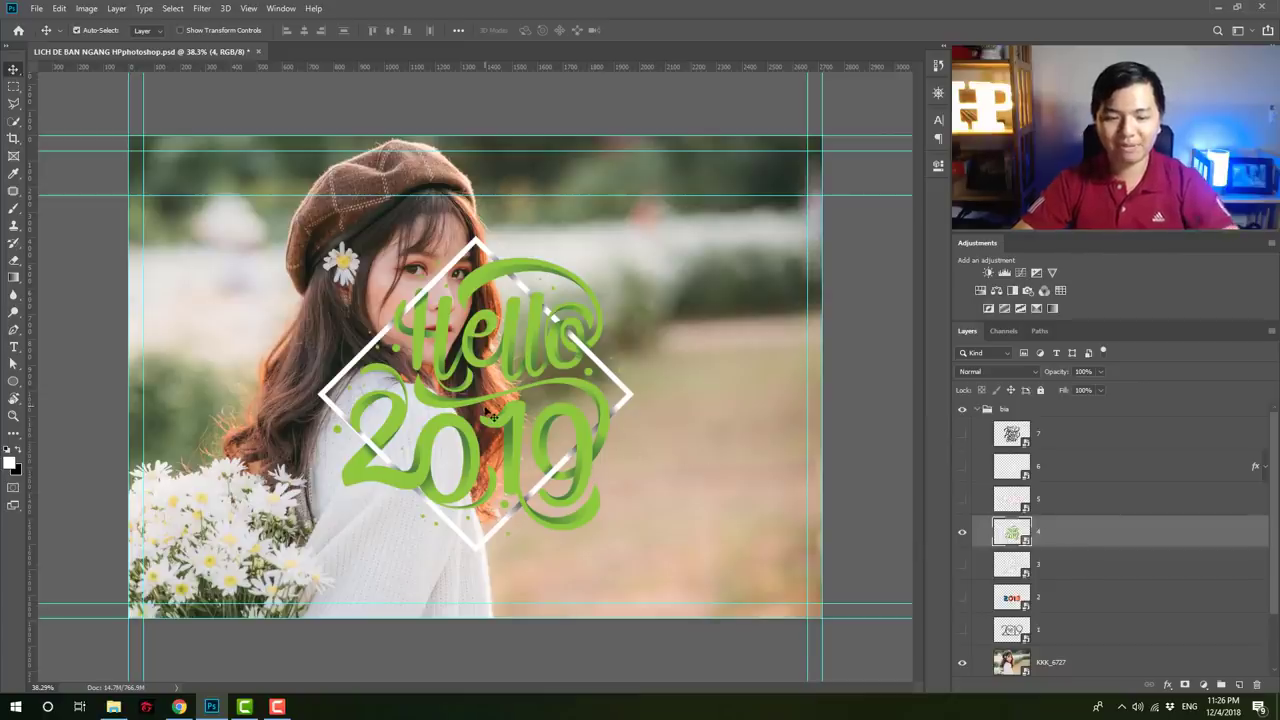
key(ctrl+t)
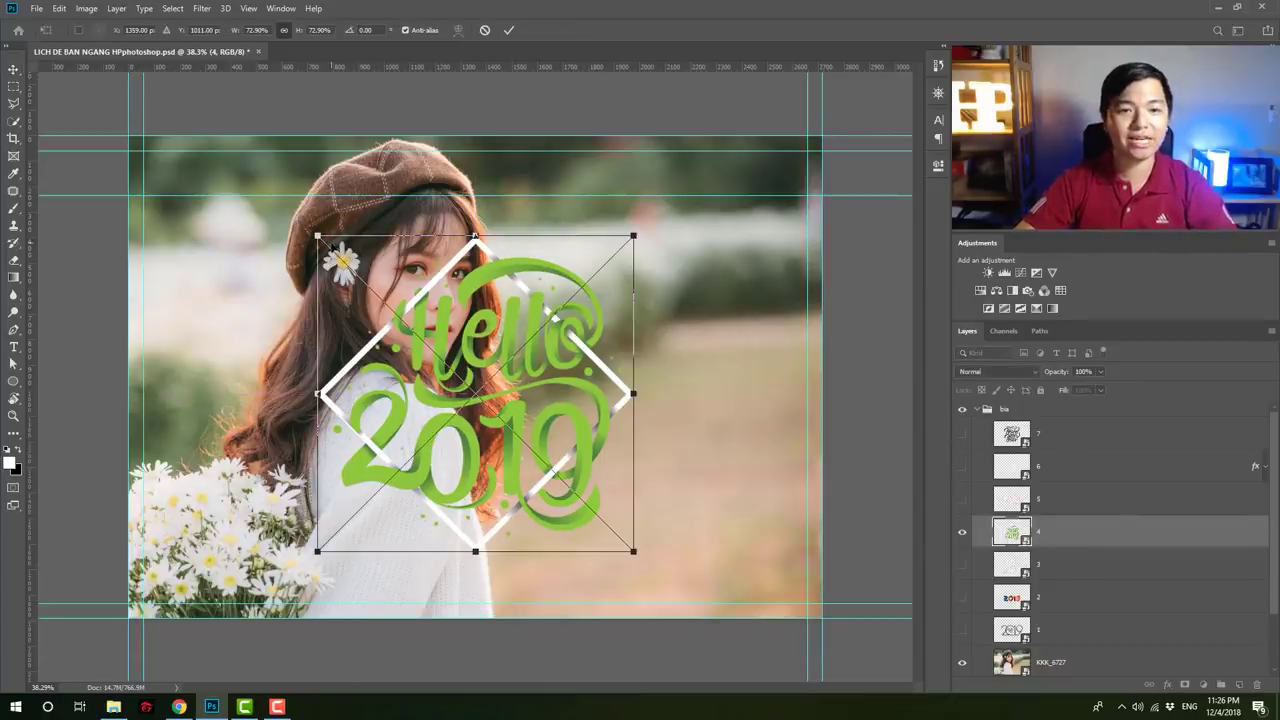
drag(317, 237, 404, 324)
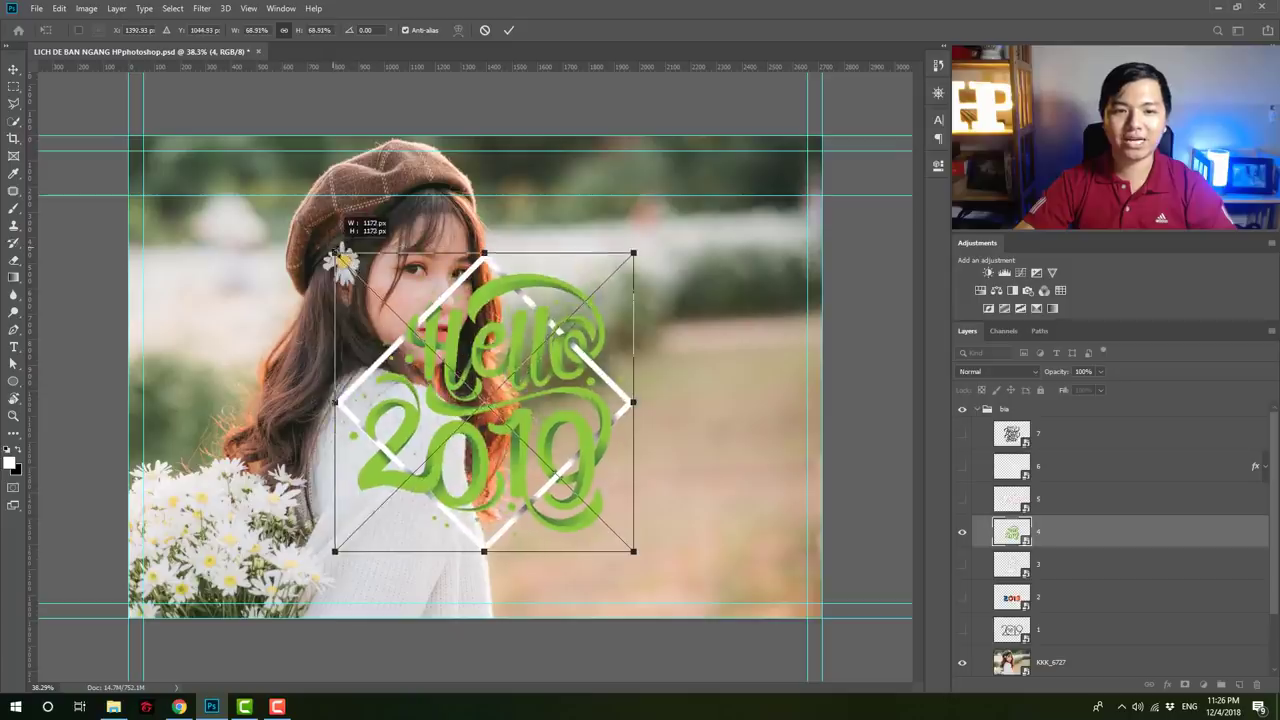
drag(578, 468, 728, 435)
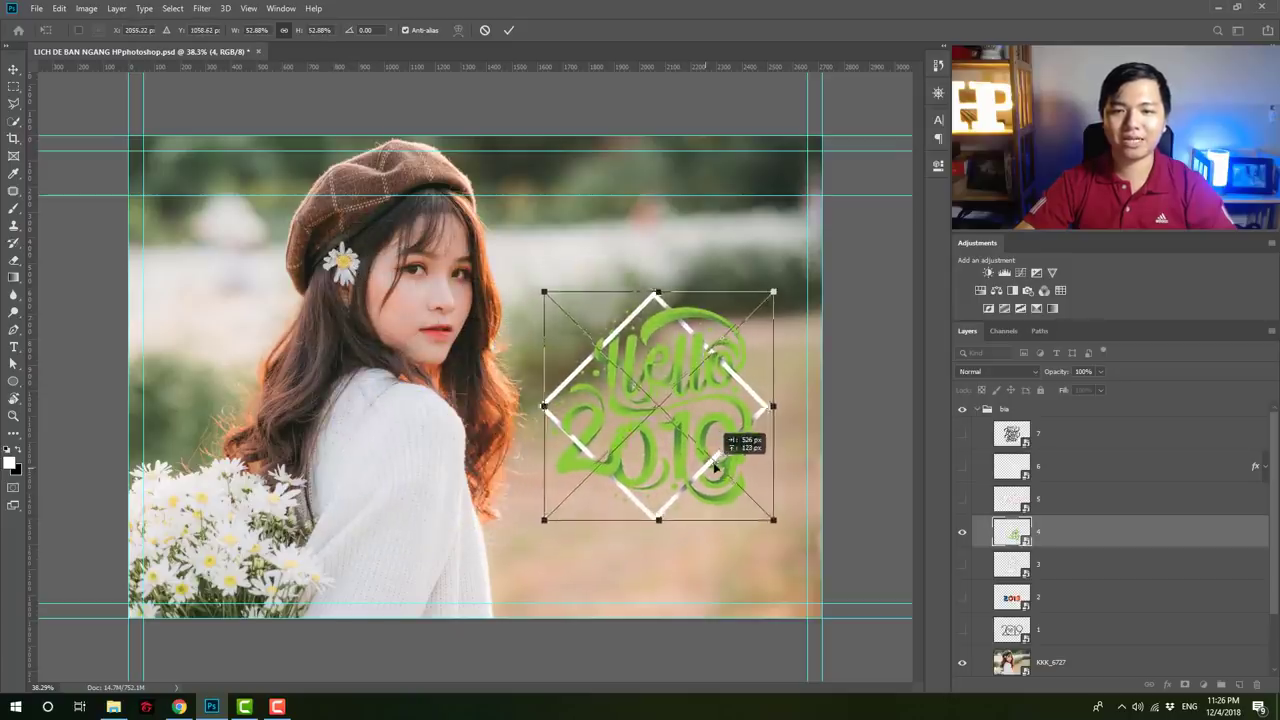
key(Return)
Step: Hide the Hello 2019 artwork and preview the layer 5 and layer 6 lettering, hiding both
key(z)
key(ctrl+minus)
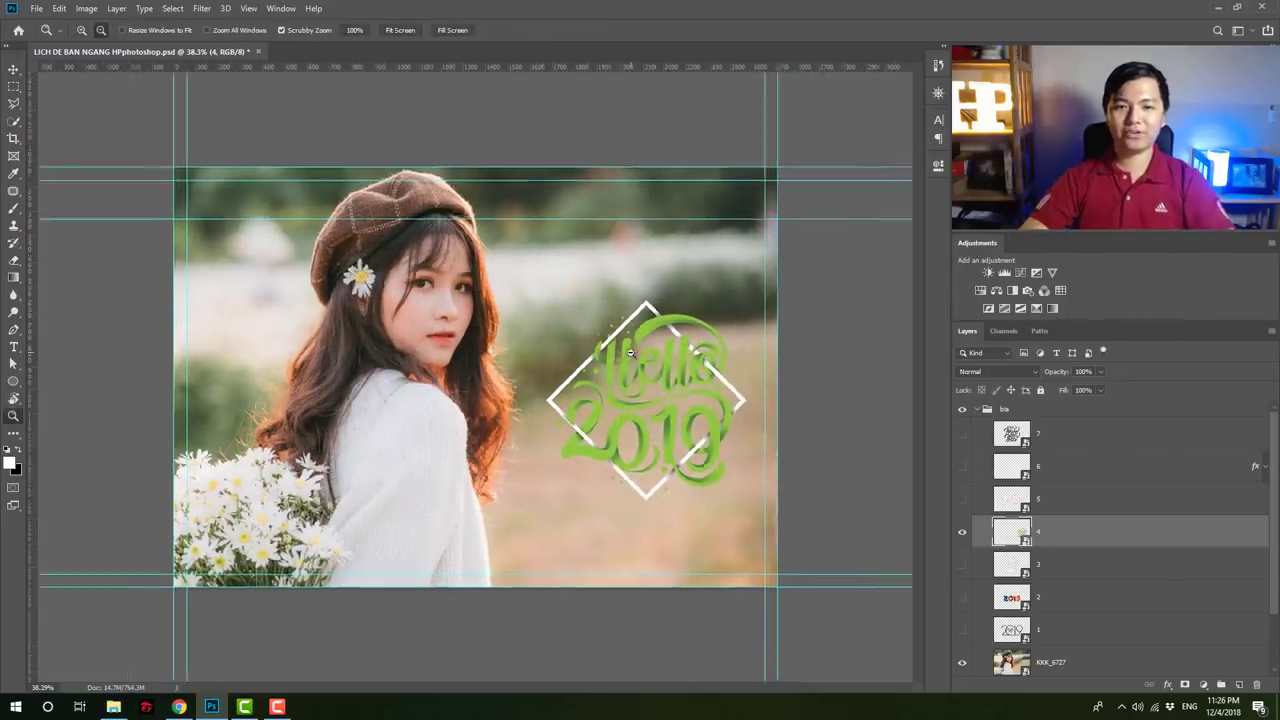
key(ctrl+minus)
key(ctrl+minus)
key(ctrl+plus)
key(ctrl+plus)
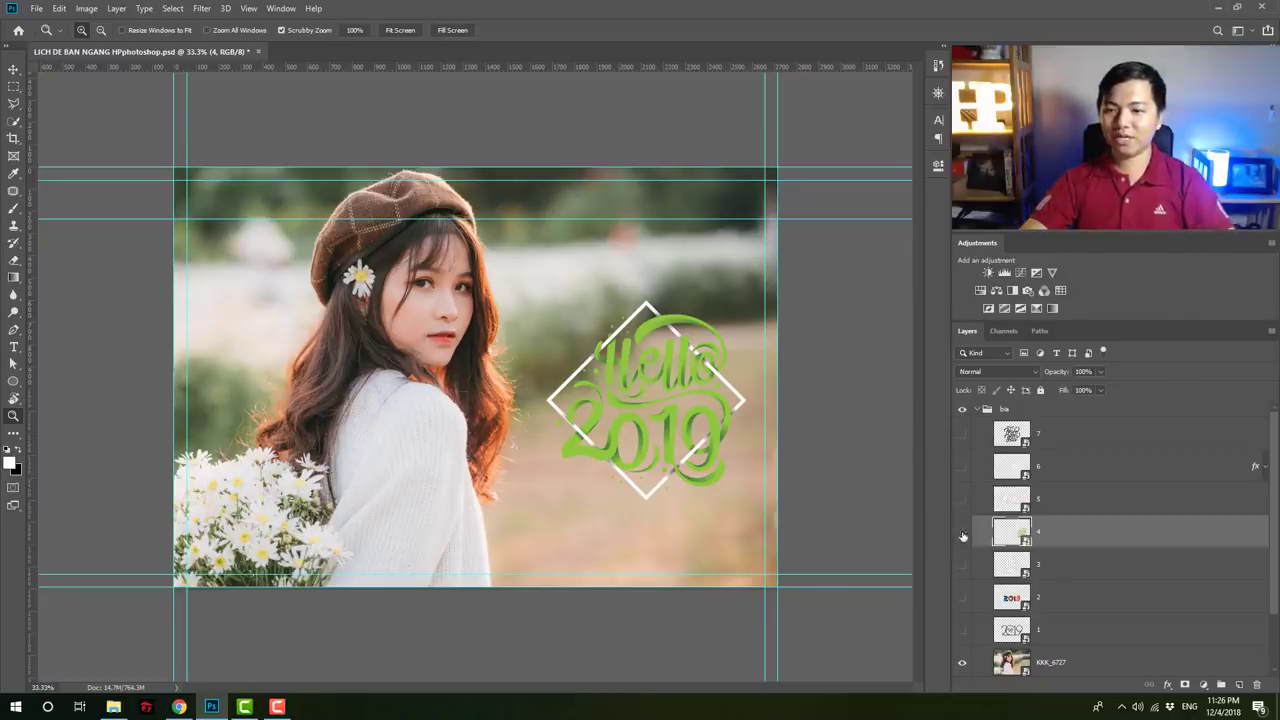
click(963, 536)
click(962, 499)
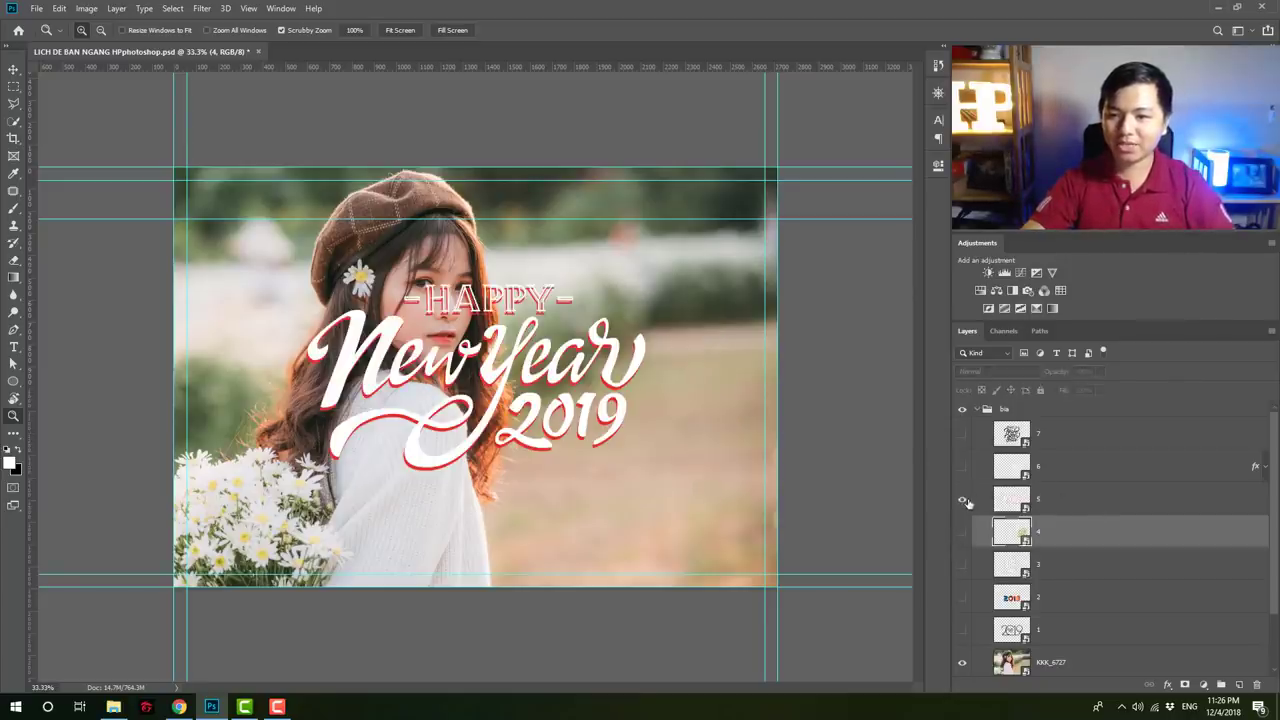
click(962, 499)
click(962, 466)
click(962, 466)
Step: Show layer 7's dark Happy New Year 2019 lettering, scaled to about 73% beside the girl
click(962, 434)
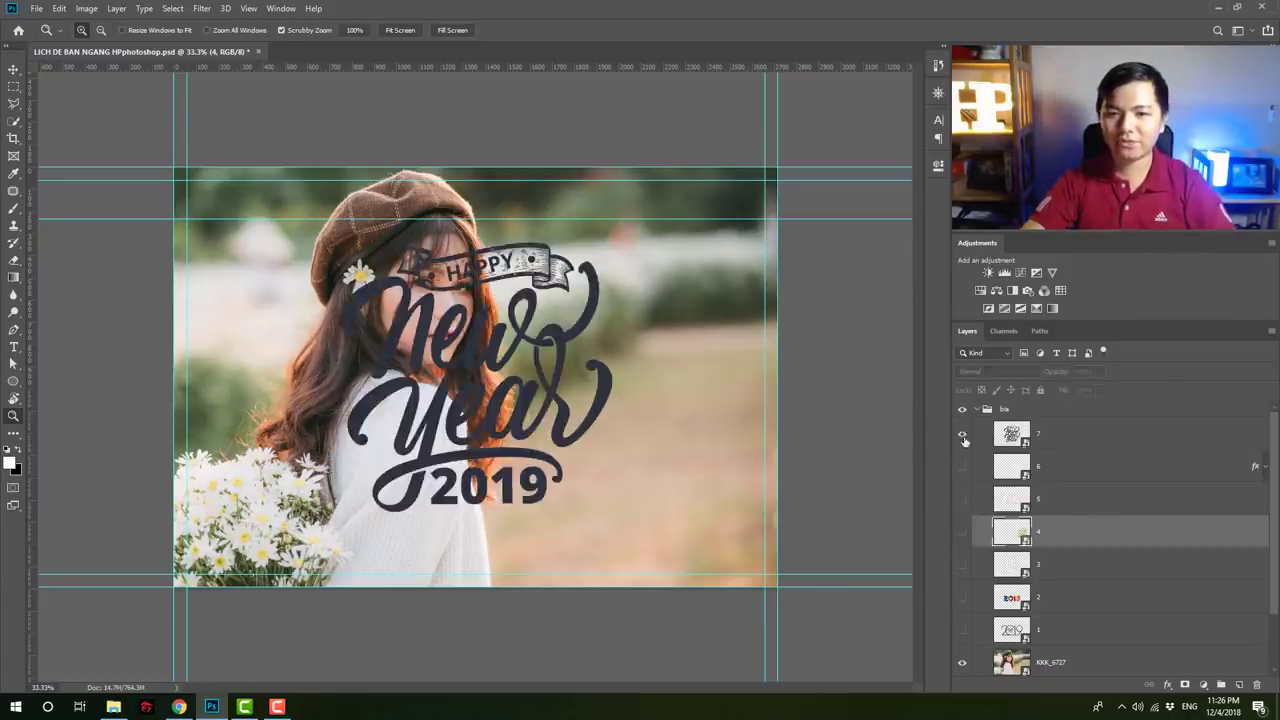
click(1107, 451)
key(ctrl+t)
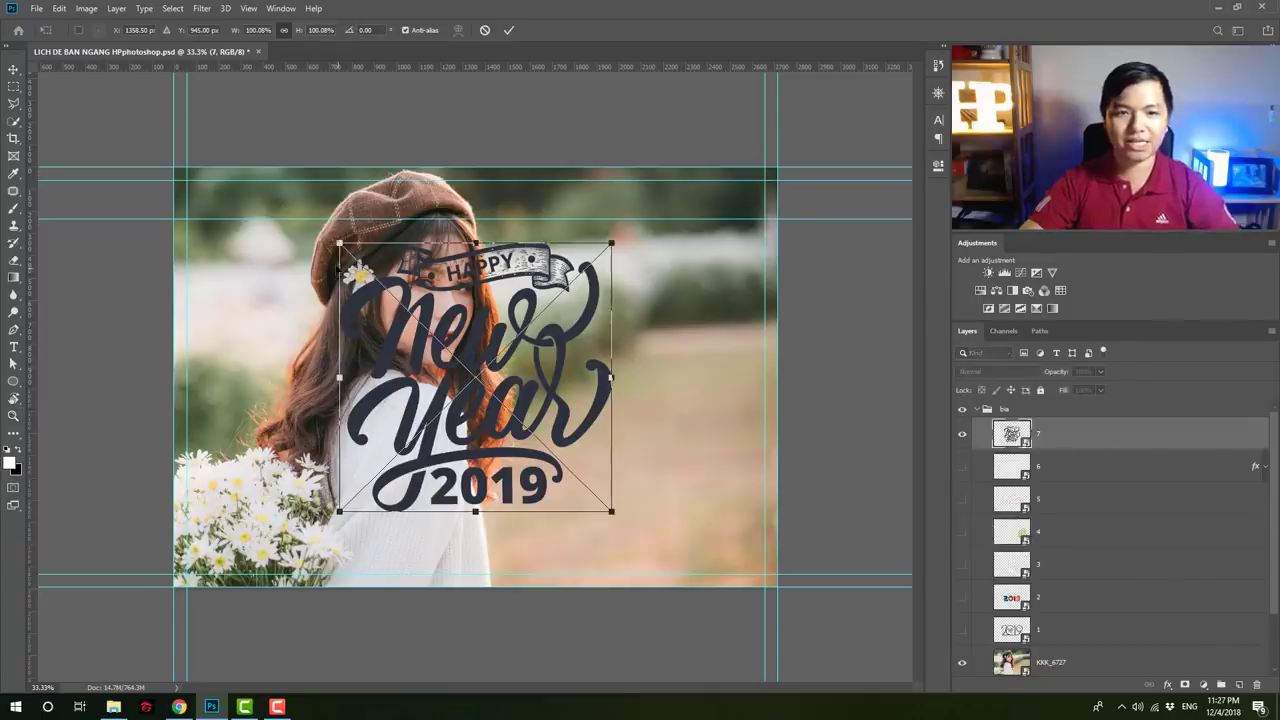
drag(340, 243, 414, 314)
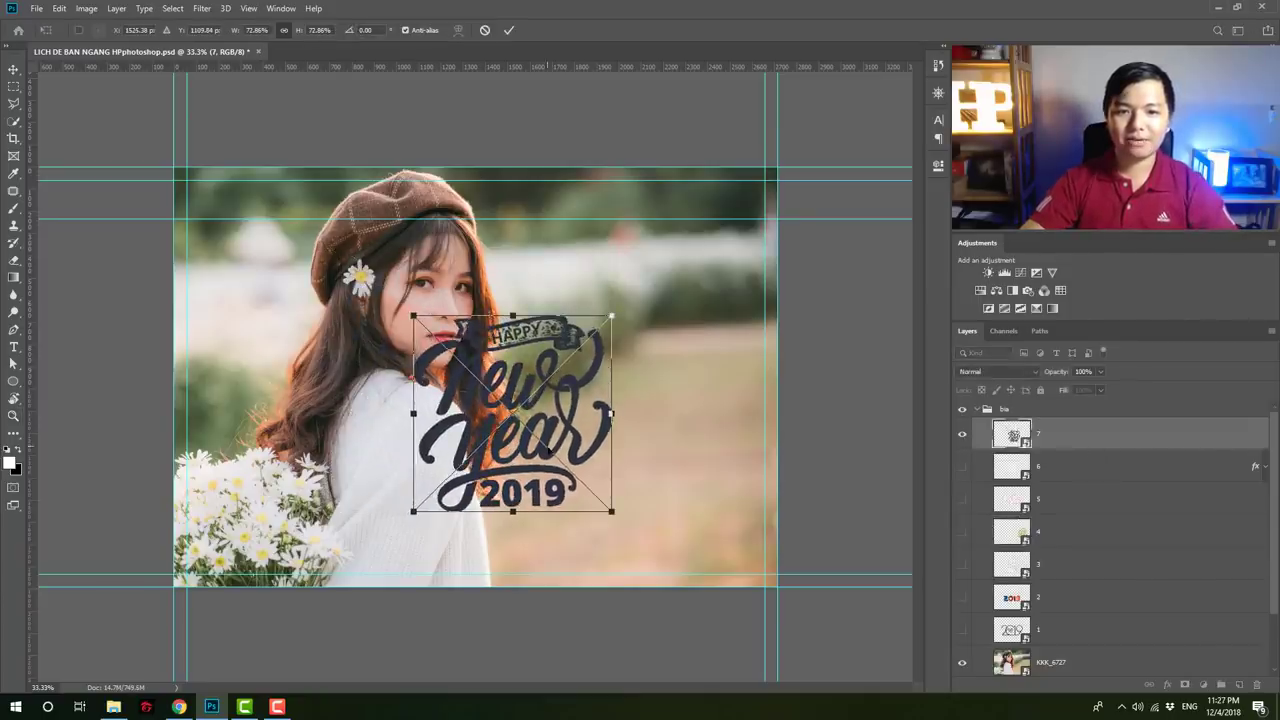
drag(556, 430, 672, 420)
key(Return)
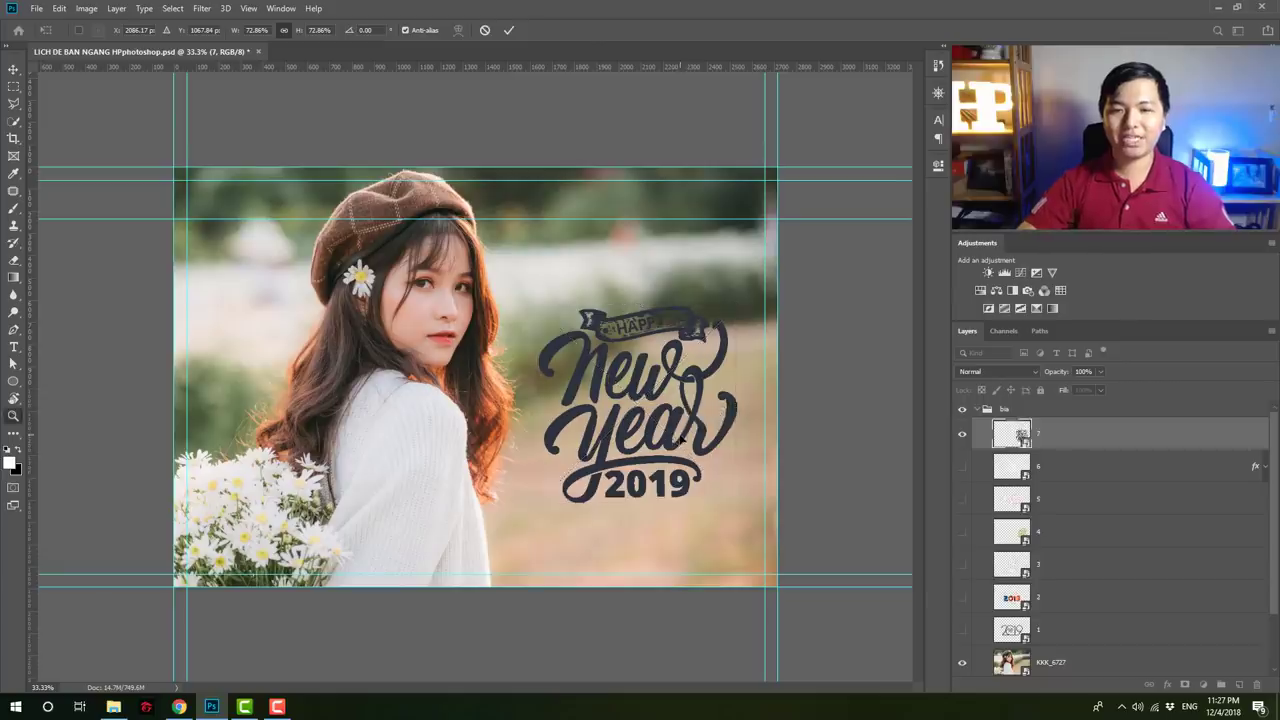
key(z)
key(ctrl+minus)
drag(609, 372, 652, 392)
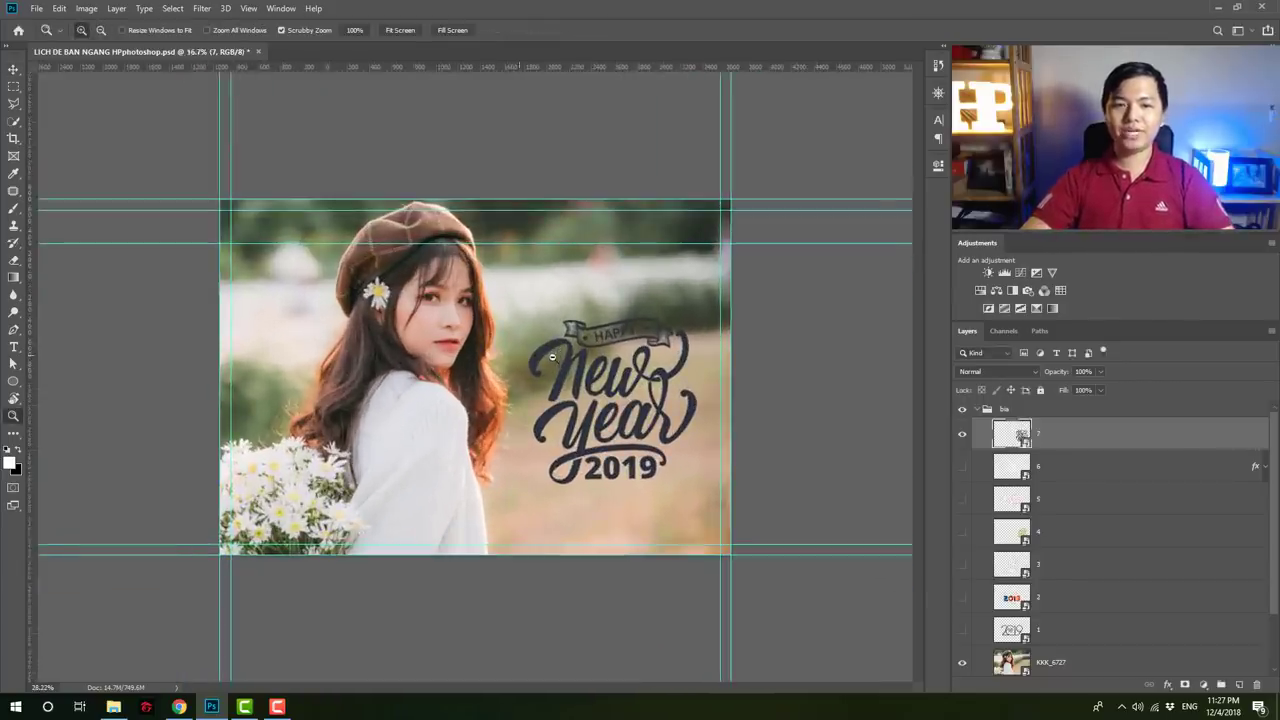
Step: Add a Color Overlay effect to layer 7 through its Layer Style settings
right_click(1117, 441)
click(1106, 437)
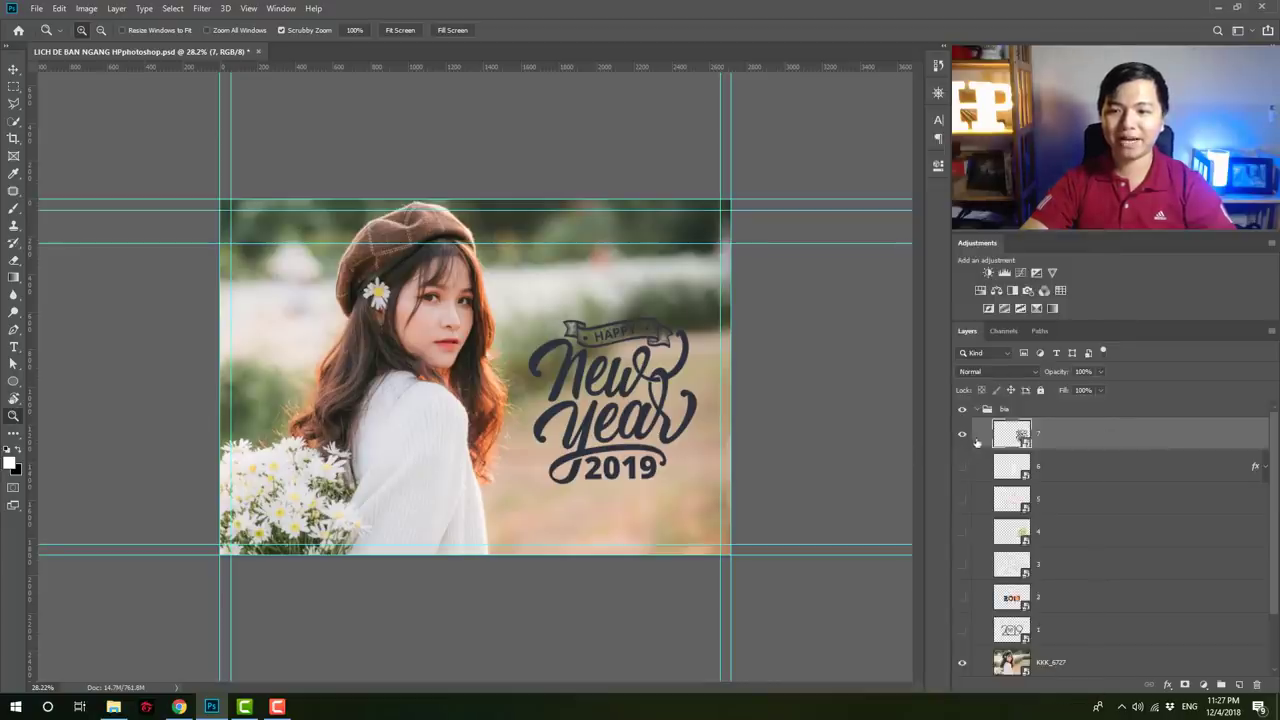
right_click(1113, 446)
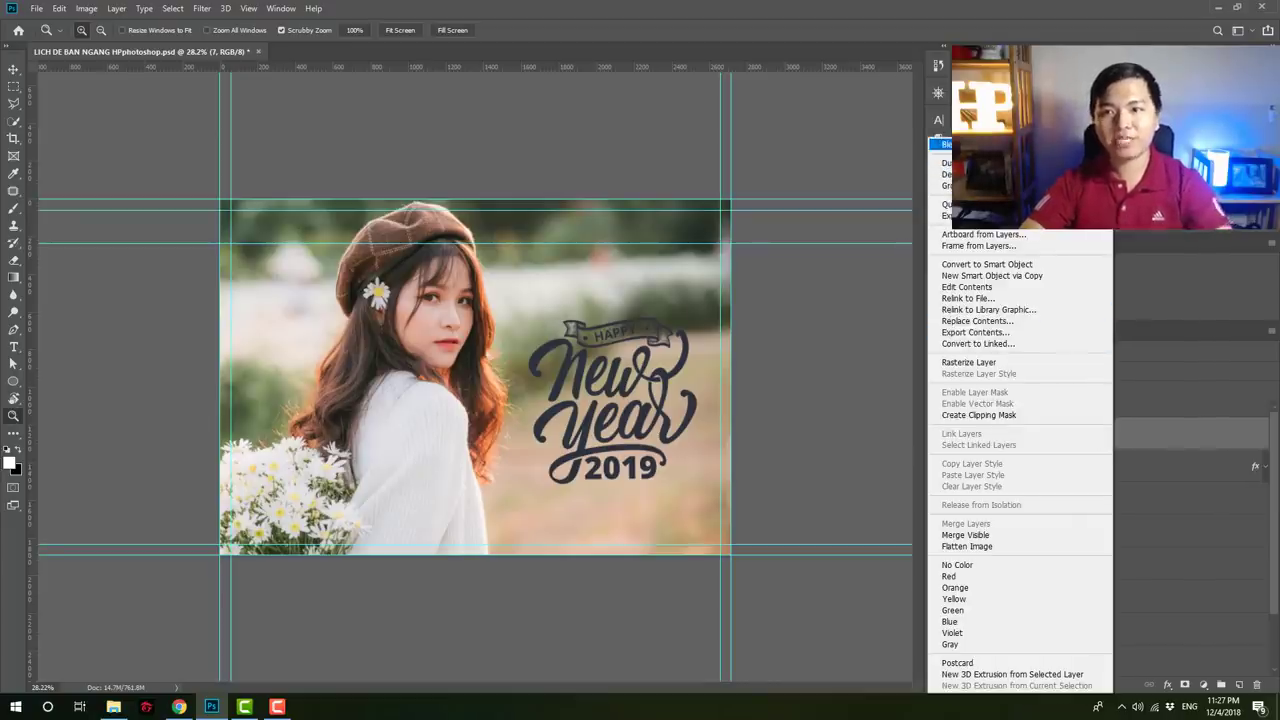
click(960, 144)
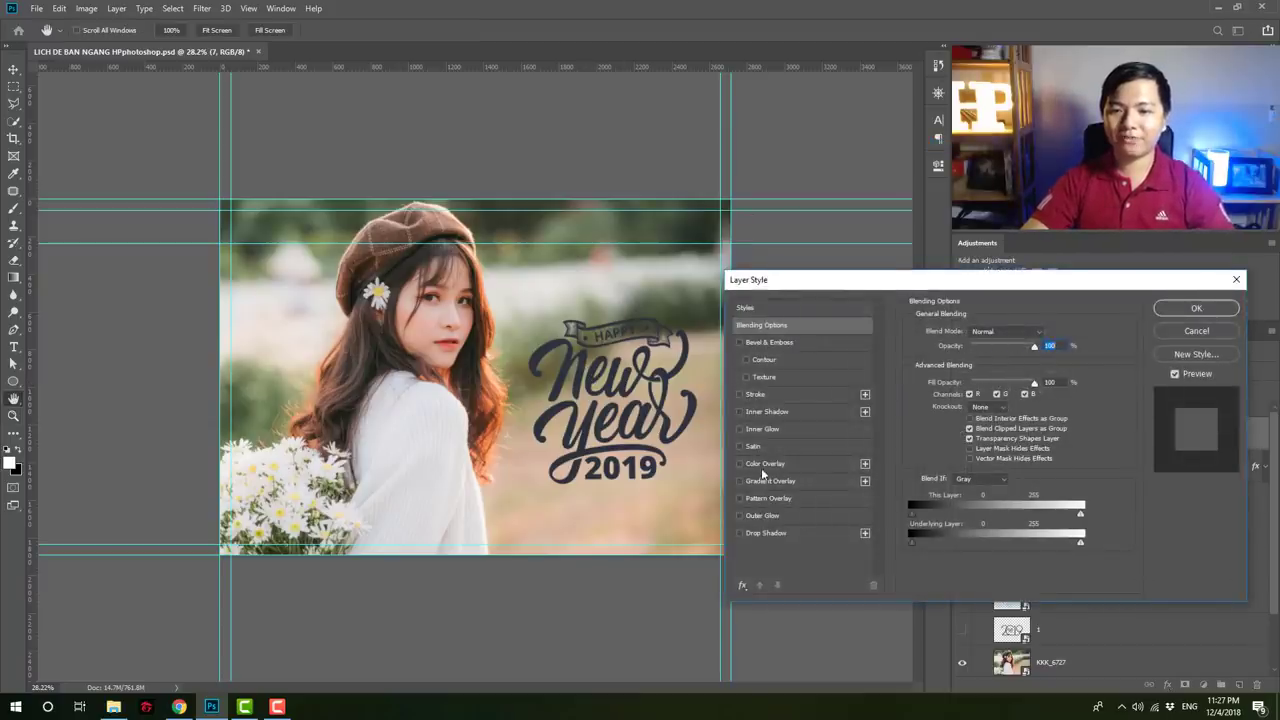
click(761, 466)
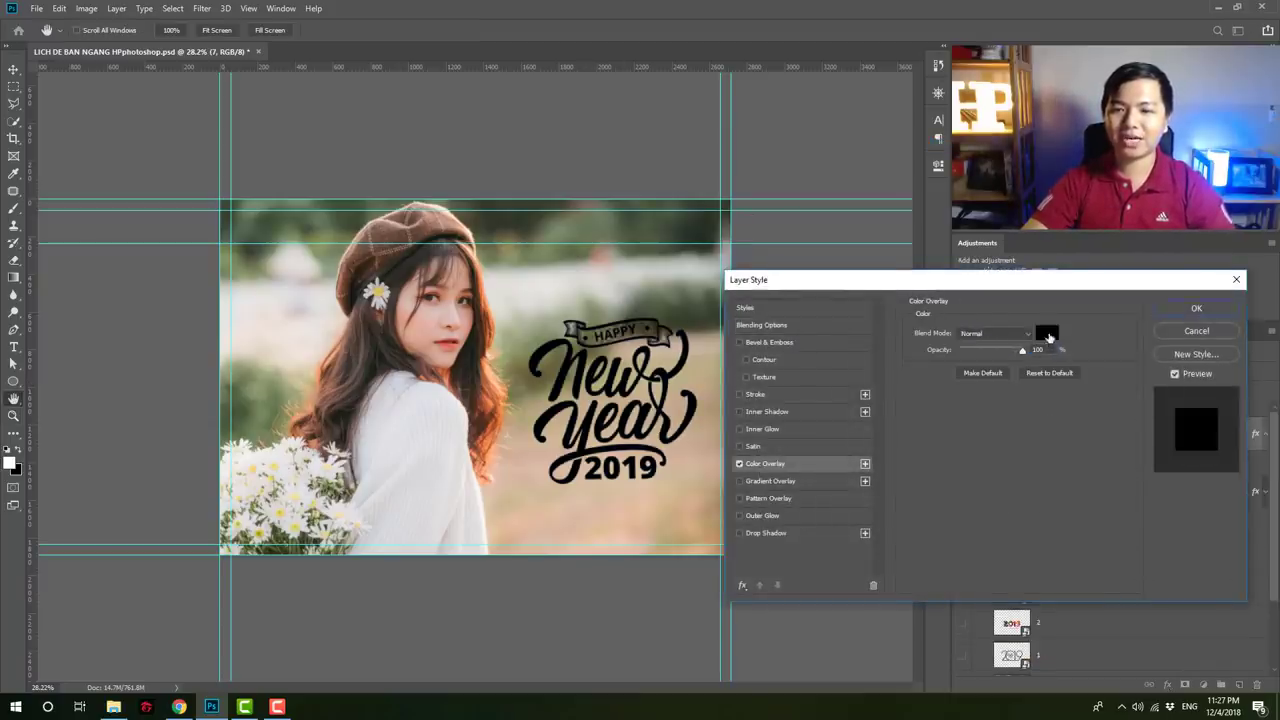
Step: After trying orange and beige, set the overlay colour to f0f0f0 and apply it
click(1046, 335)
click(636, 266)
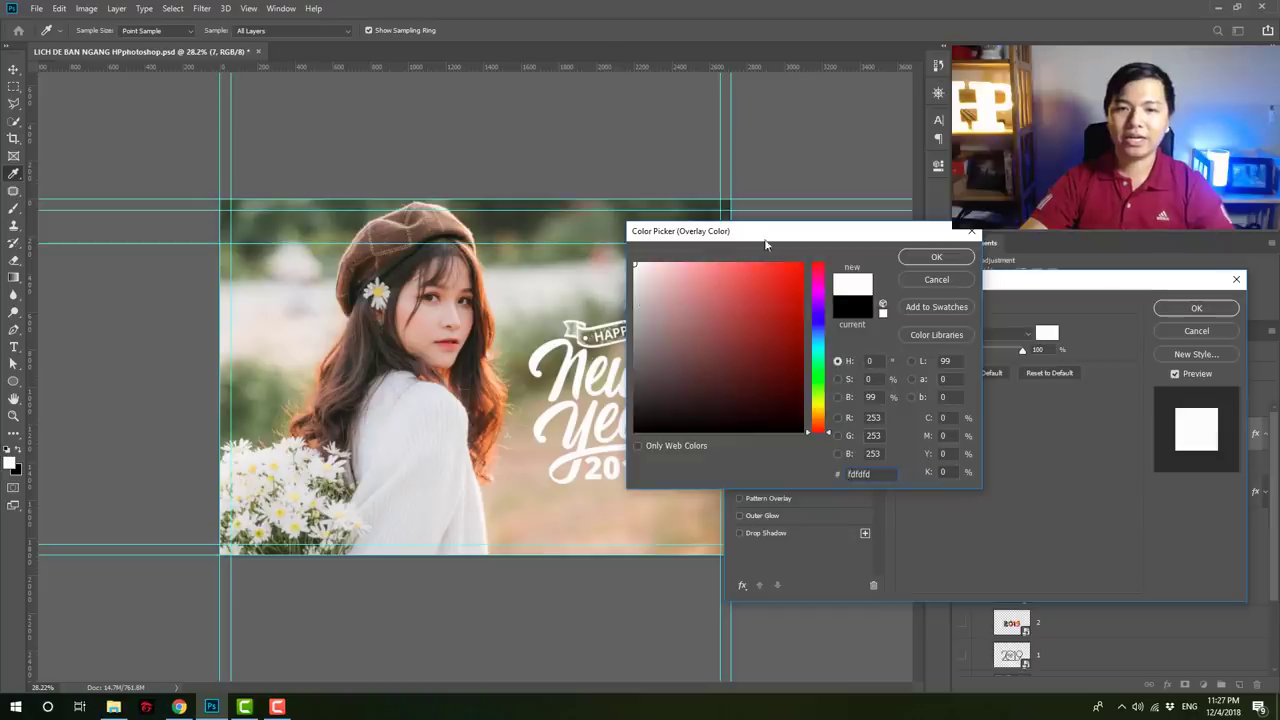
drag(766, 242, 933, 226)
click(496, 396)
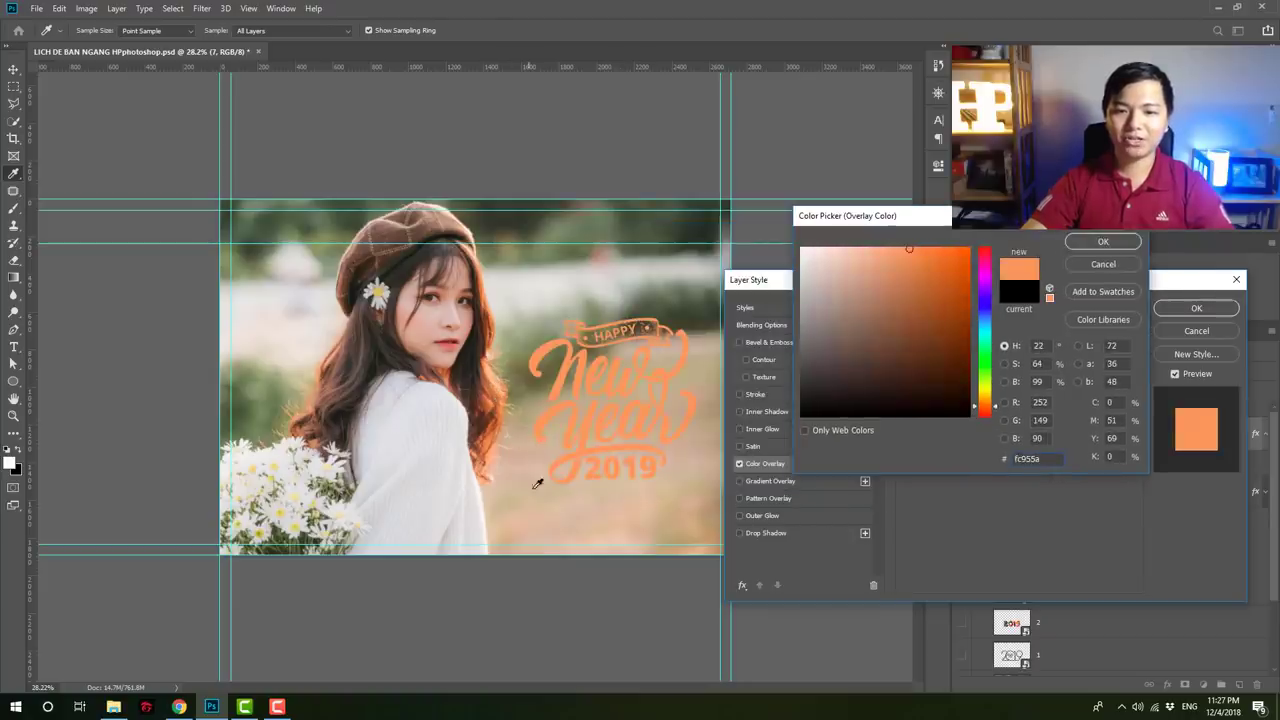
click(535, 453)
click(277, 455)
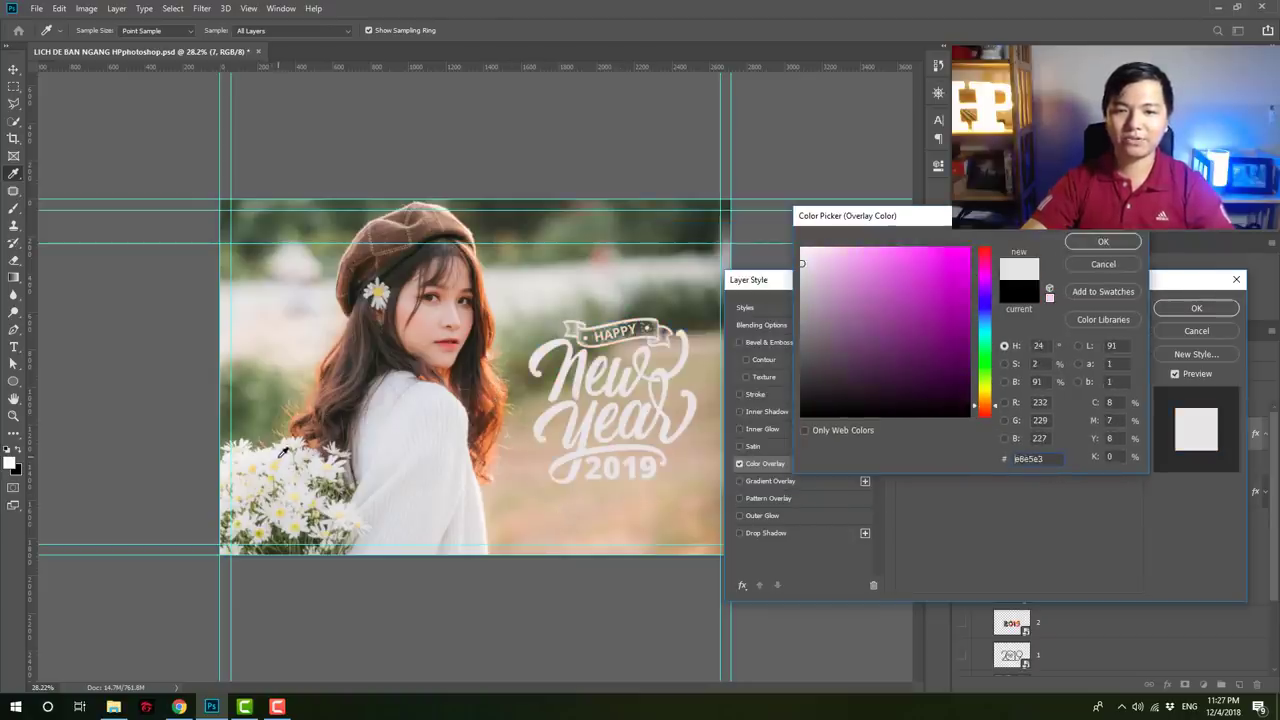
click(800, 258)
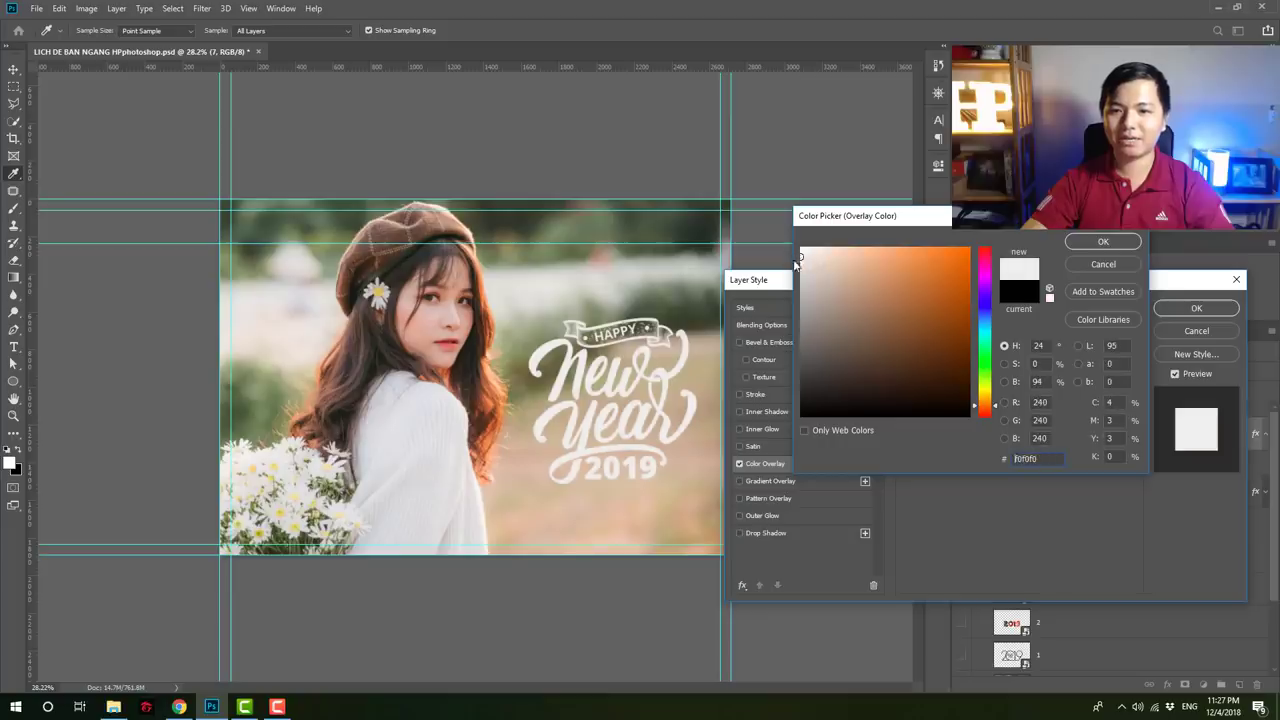
click(1103, 241)
click(1196, 308)
key(z)
alt+click(490, 342)
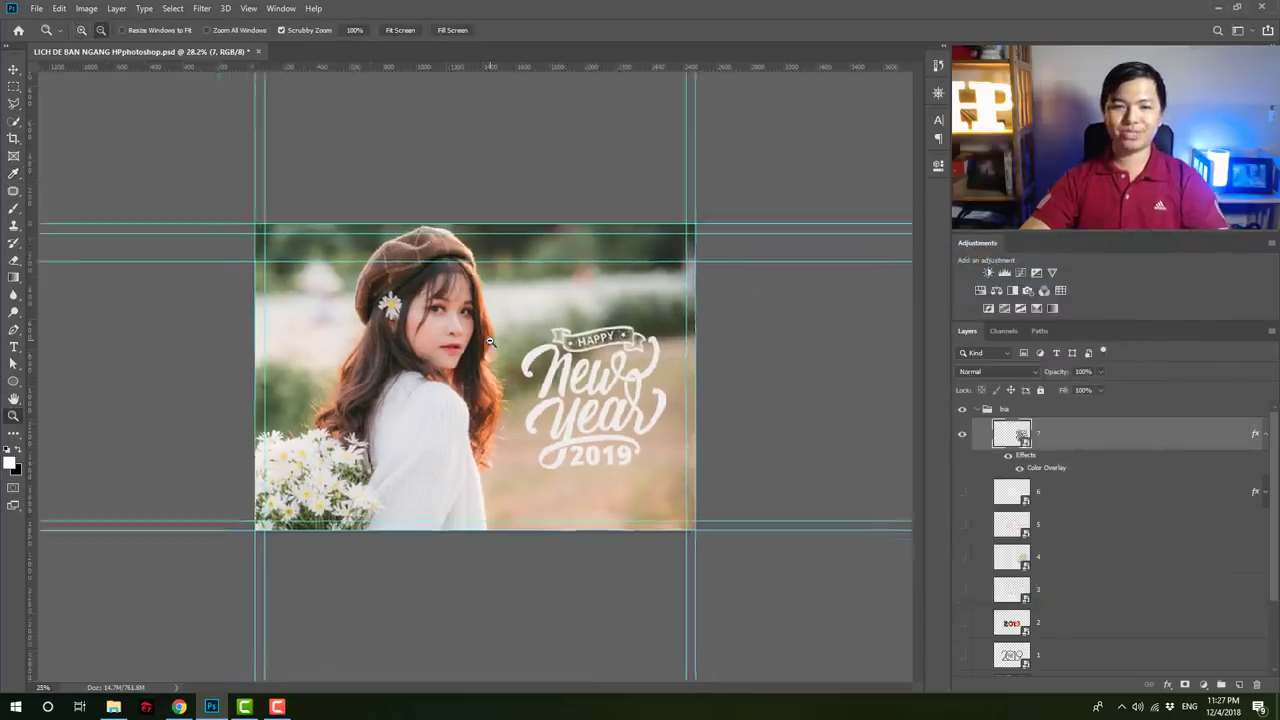
mouse_move(490, 342)
mouse_down()
mouse_move(468, 340)
mouse_move(479, 353)
mouse_up()
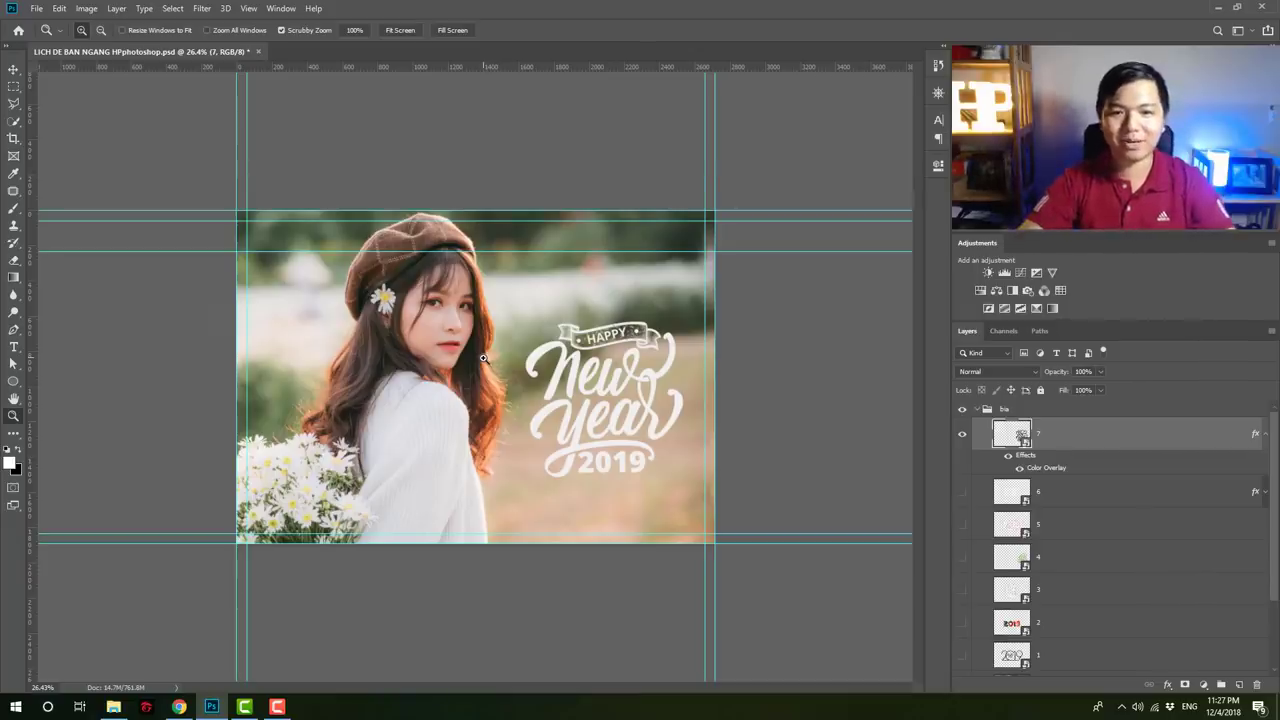
Step: In Save As, create and open a new Desktop folder named 'in lich' followed by a number
key(ctrl+shift+s)
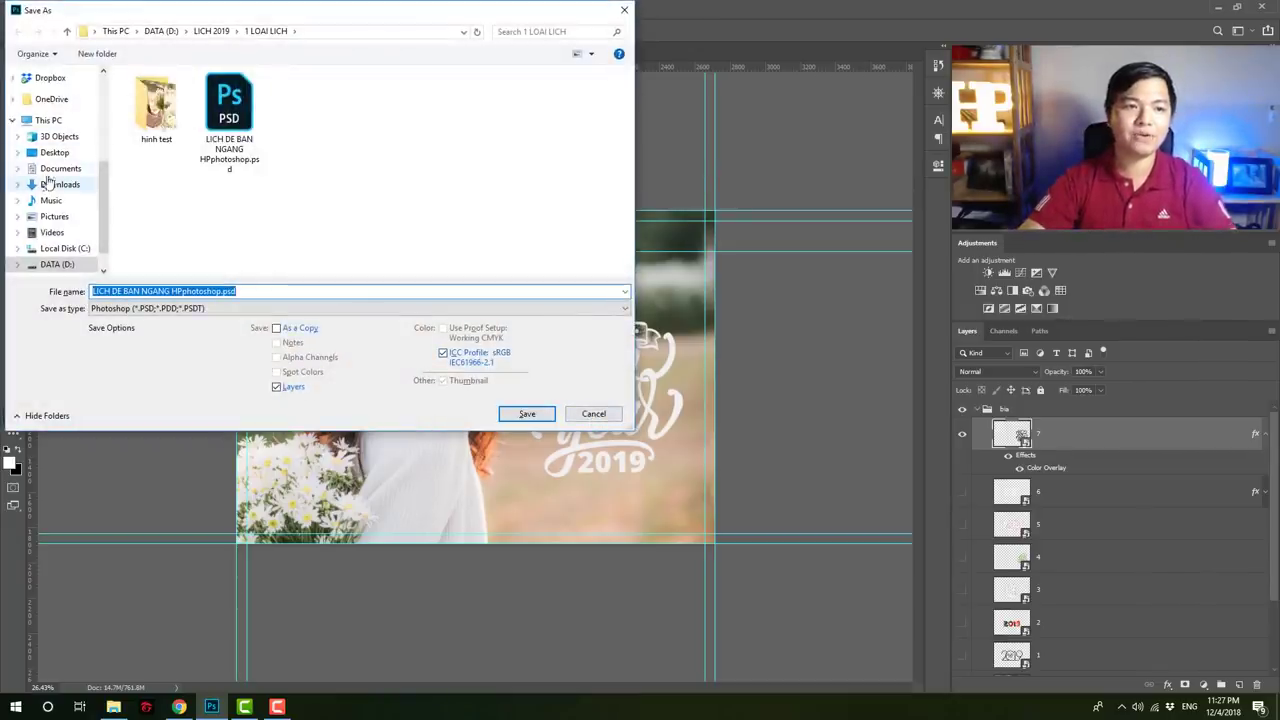
click(54, 152)
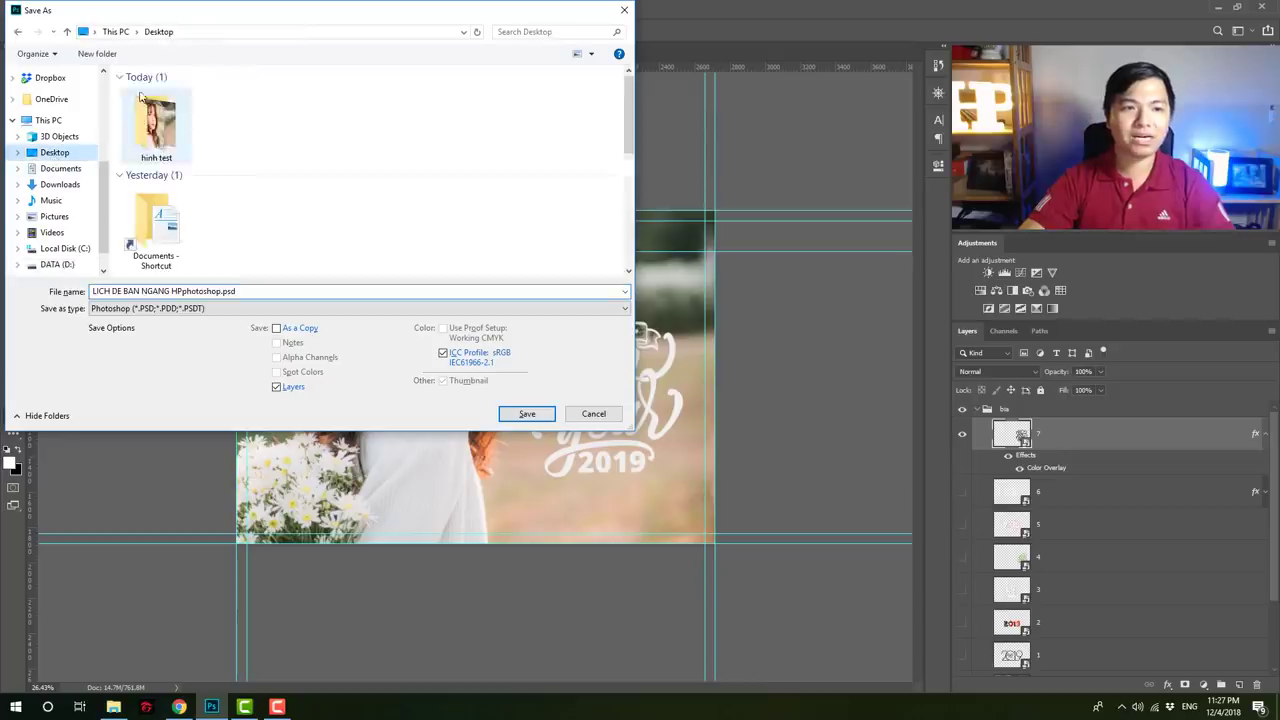
click(97, 53)
text(in lich)
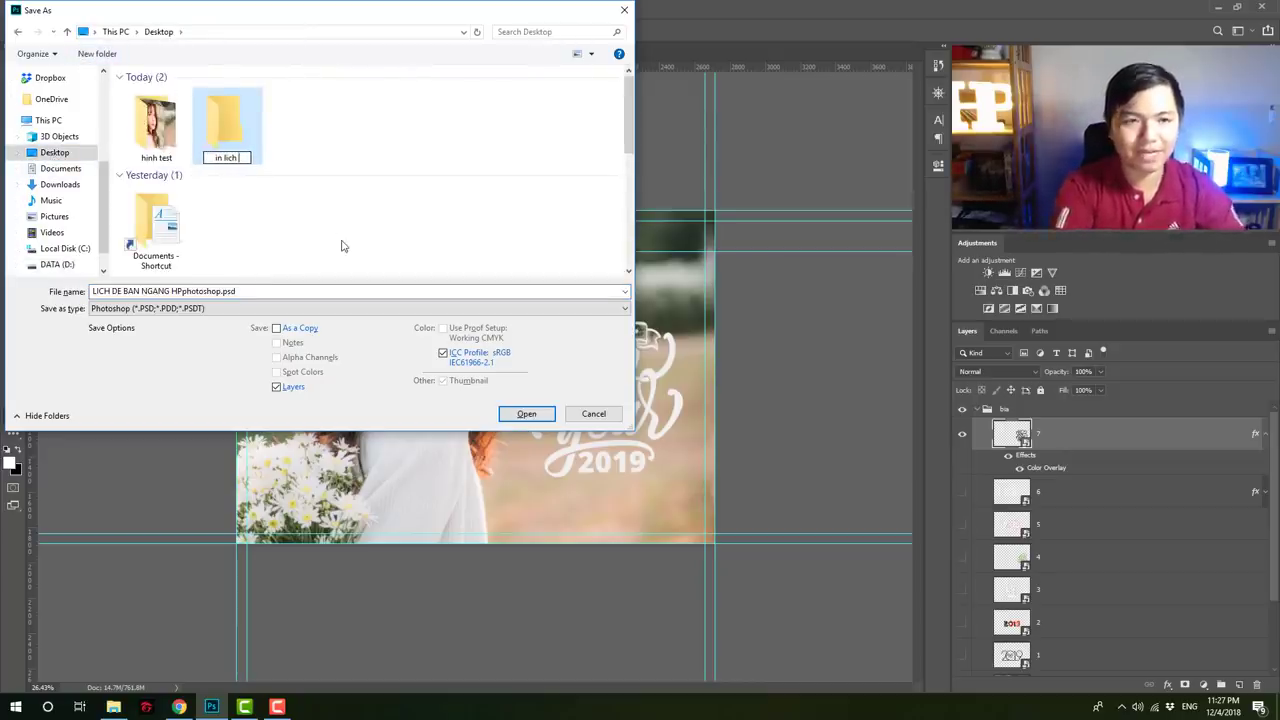
key(Return)
key(Return)
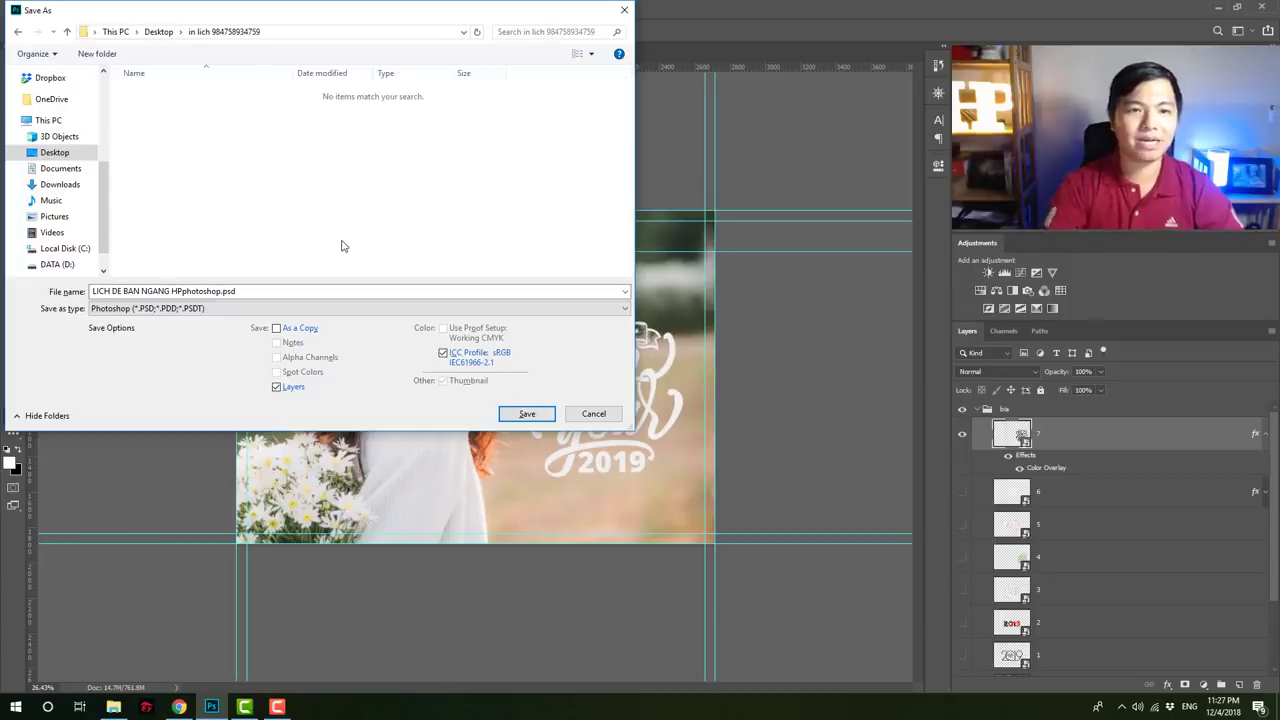
Step: Save the cover in JPEG format with the file name 'bia'
click(296, 308)
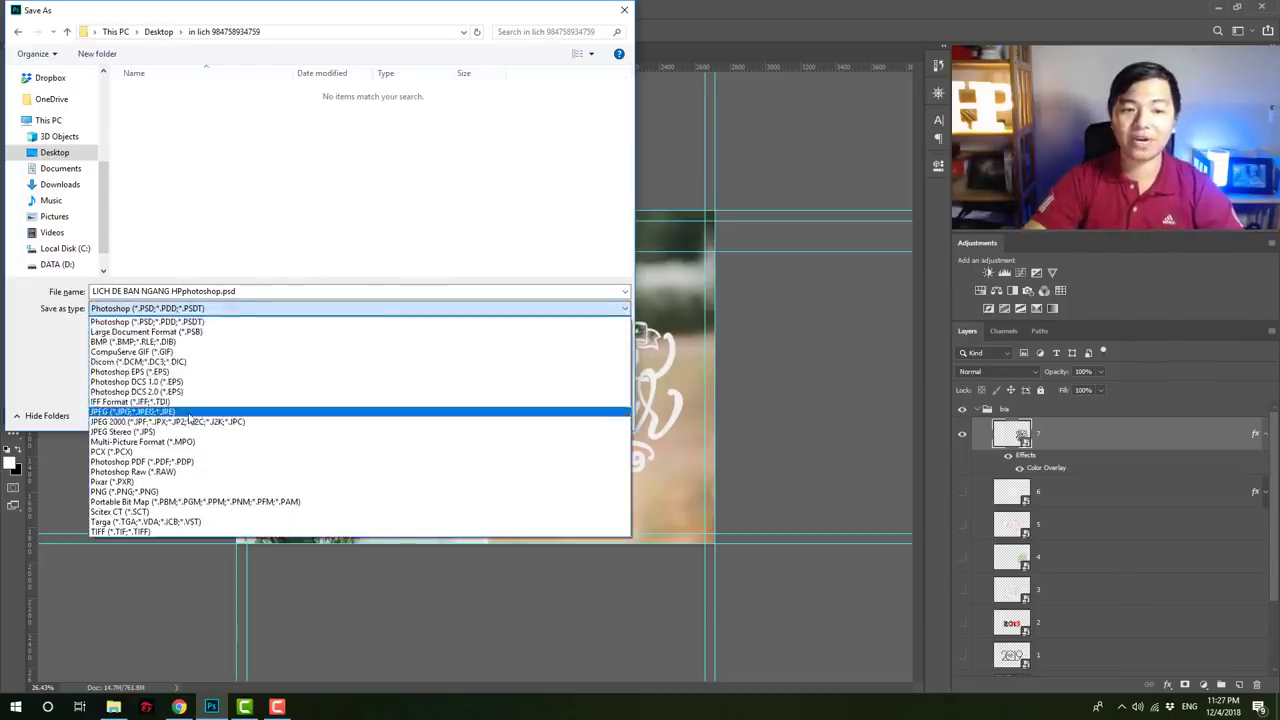
click(234, 403)
triple_click(233, 291)
text(bi)
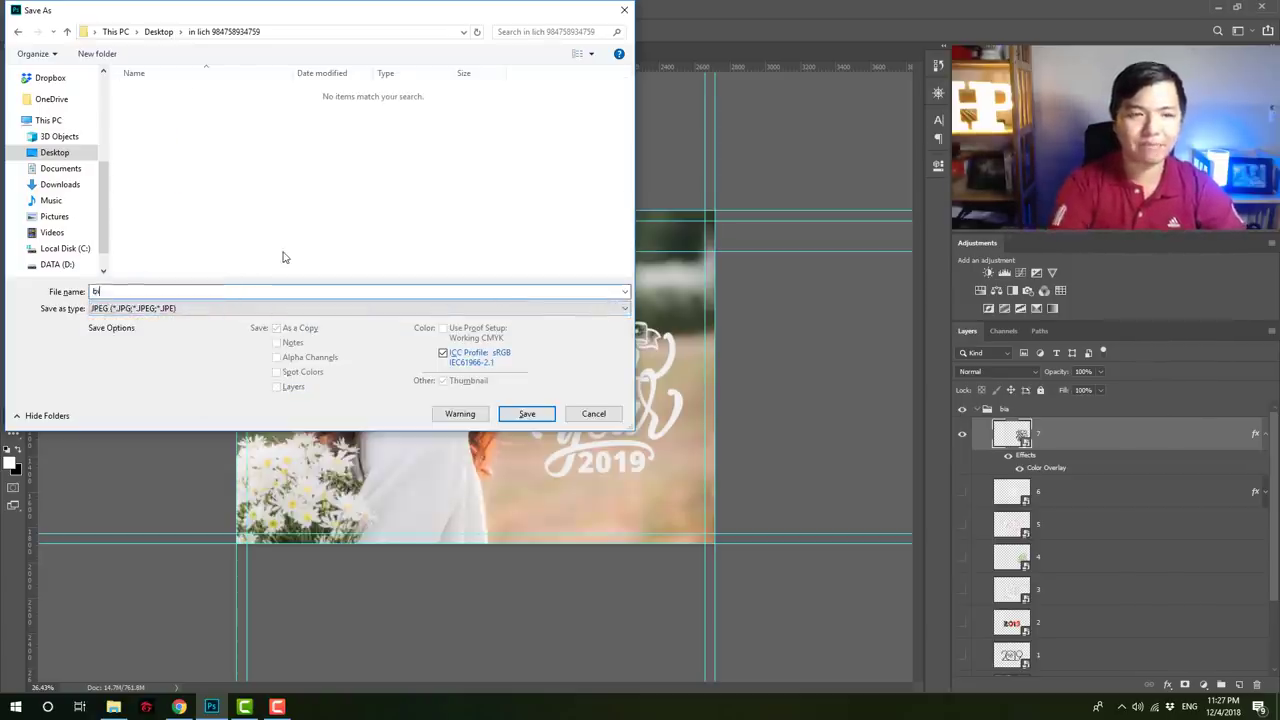
text(a)
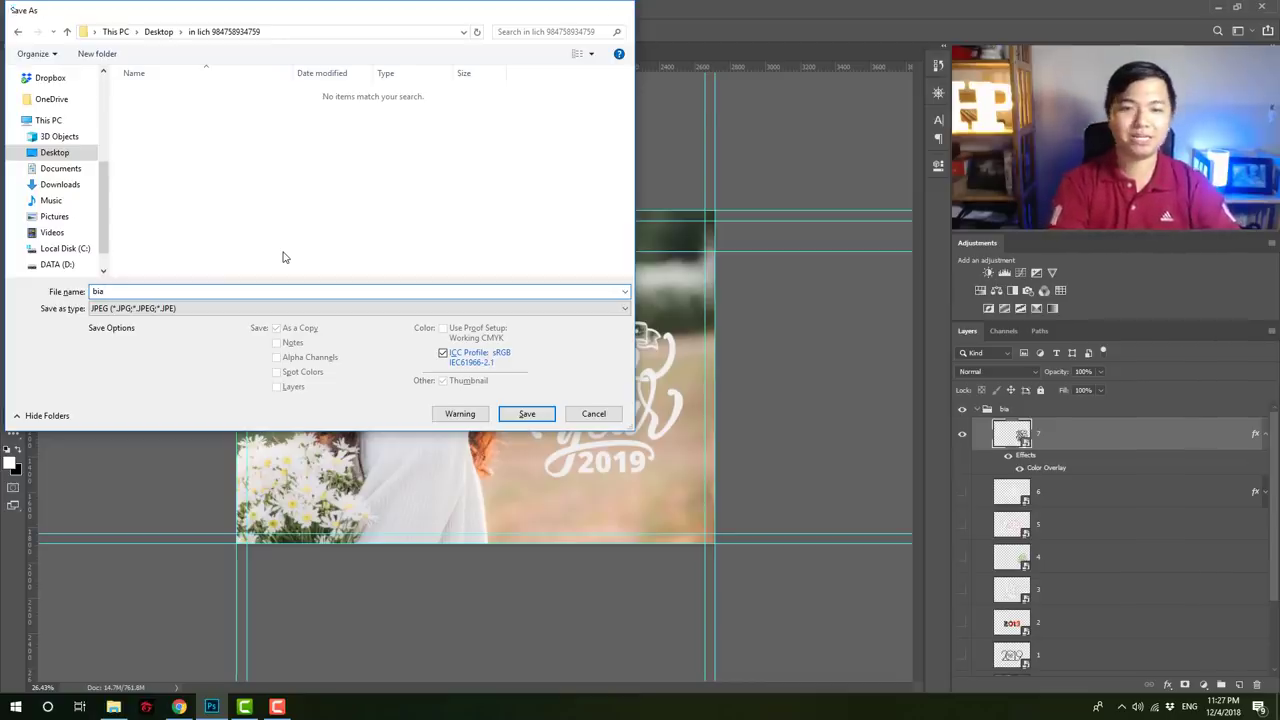
key(Return)
Step: Accept the JPEG options, hide the bia group, and show the thang 1 January page
click(714, 175)
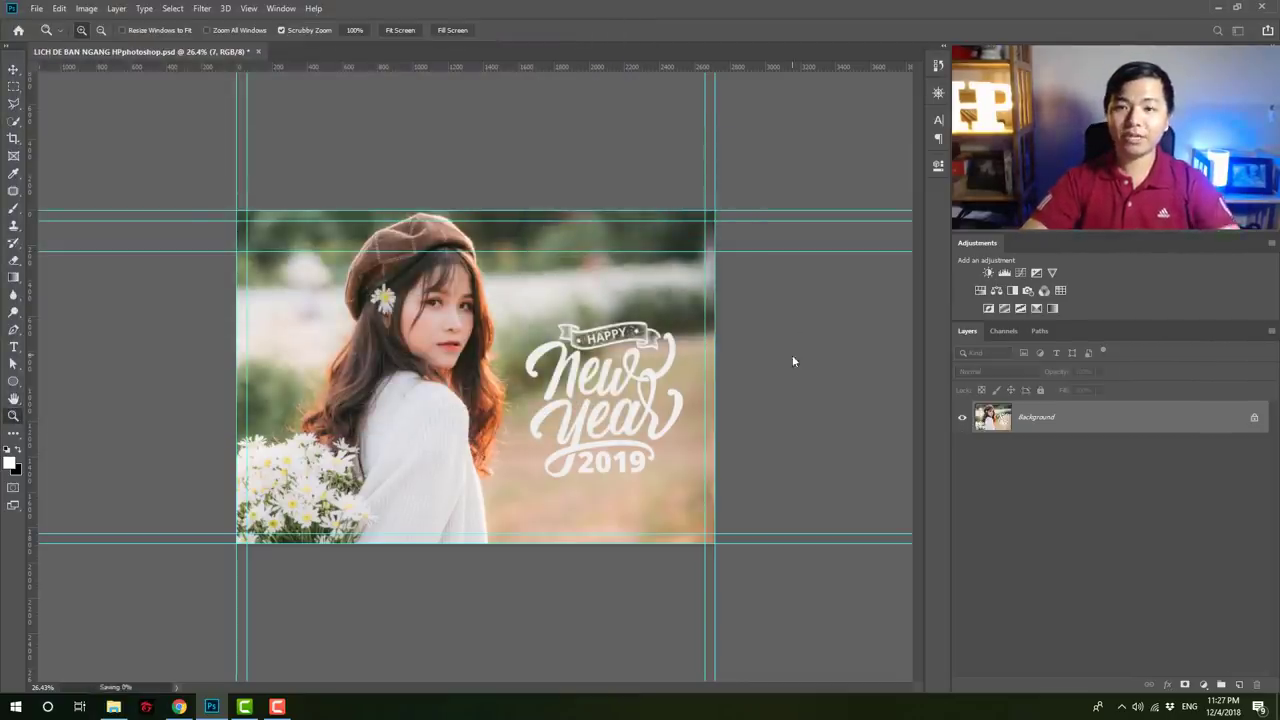
click(978, 410)
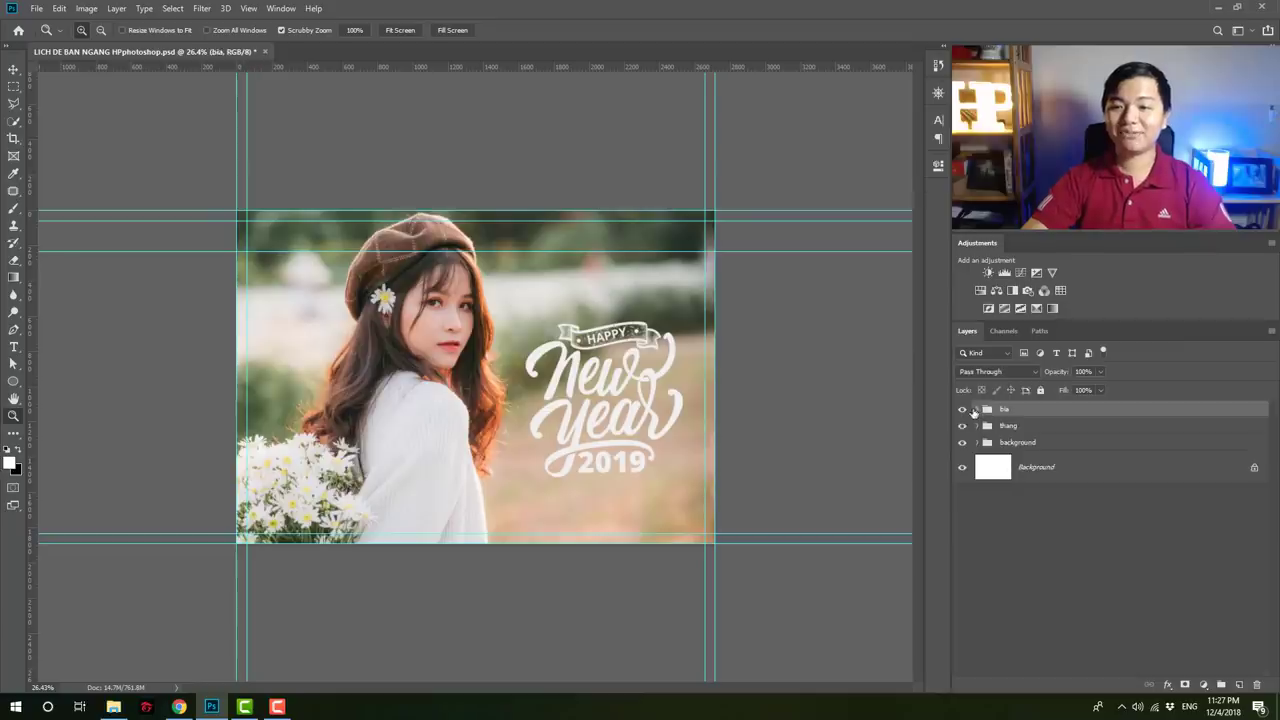
click(962, 410)
click(993, 430)
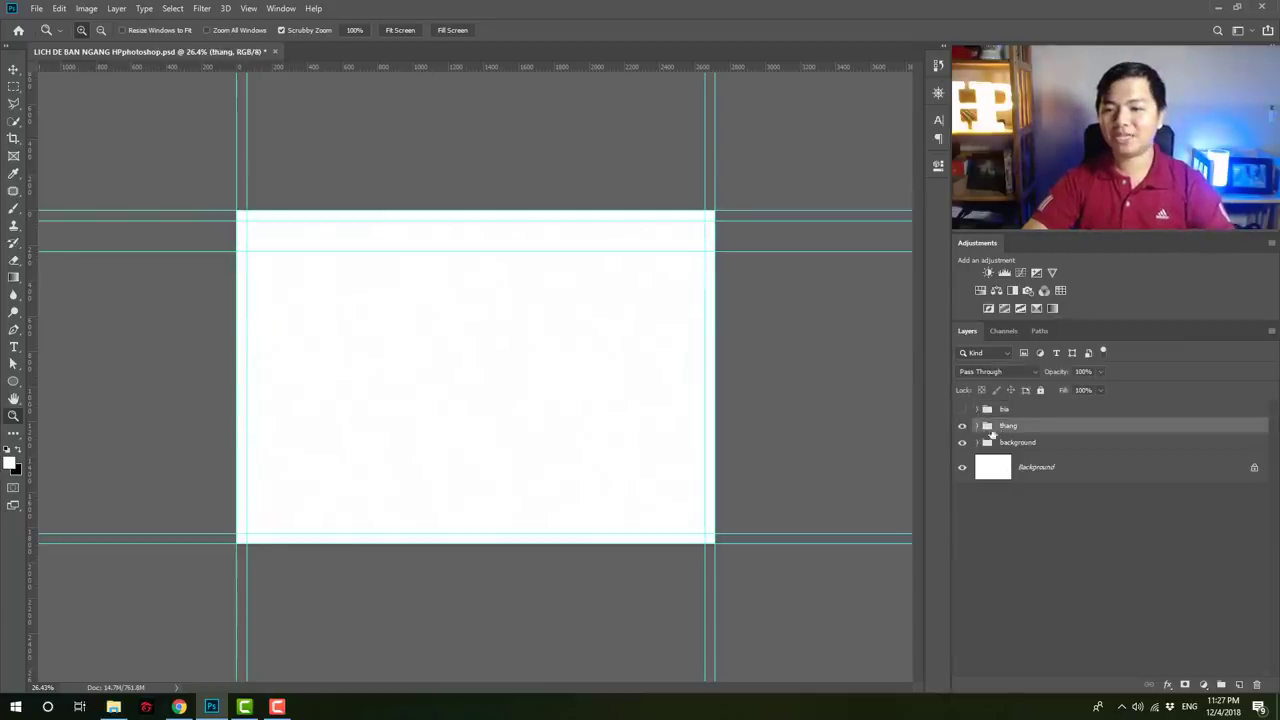
click(976, 426)
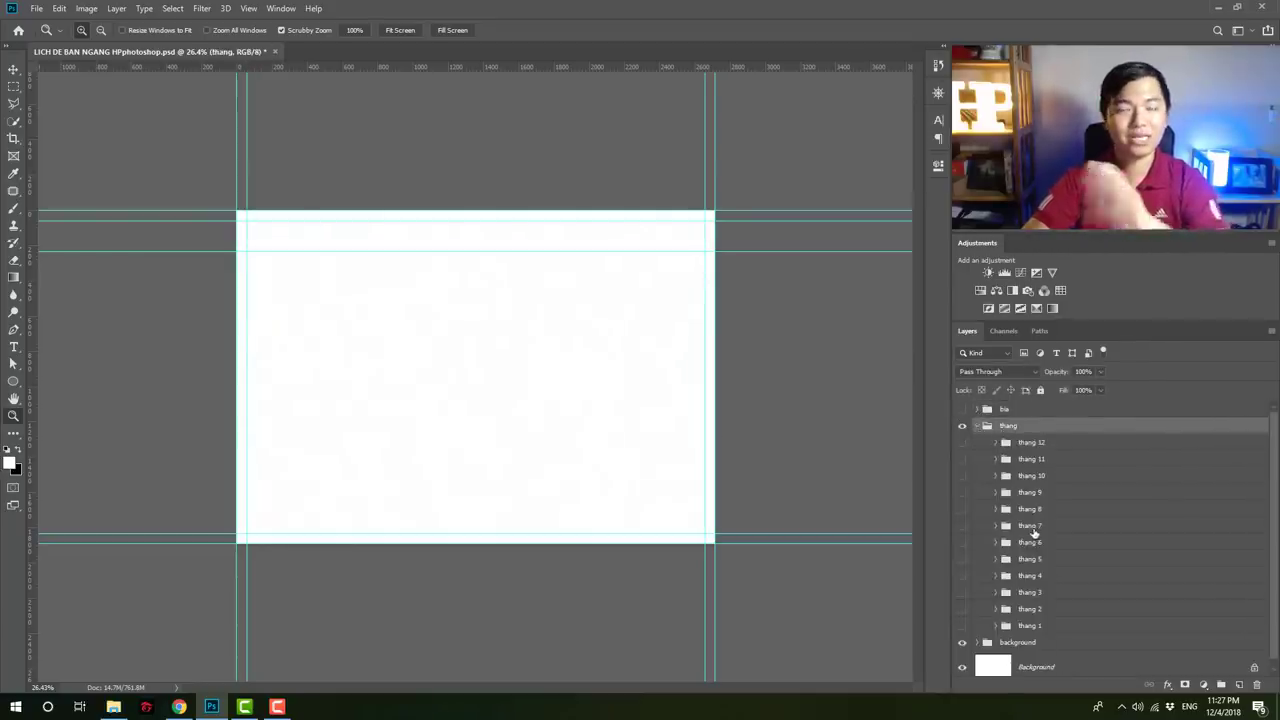
click(962, 625)
click(1046, 626)
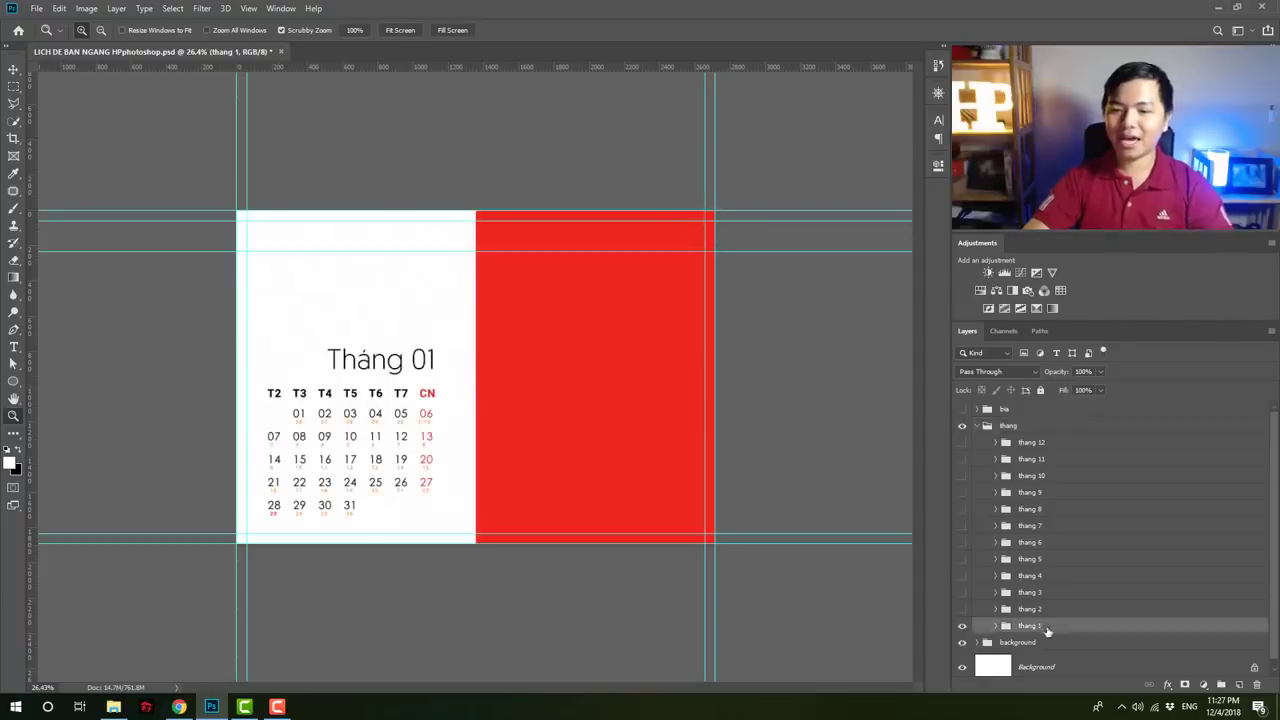
Step: Expand the thang 1 group's layers and select the red Rectangle 1 panel layer
scroll(1047, 631, down, 1)
click(996, 619)
scroll(1000, 610, down, 3)
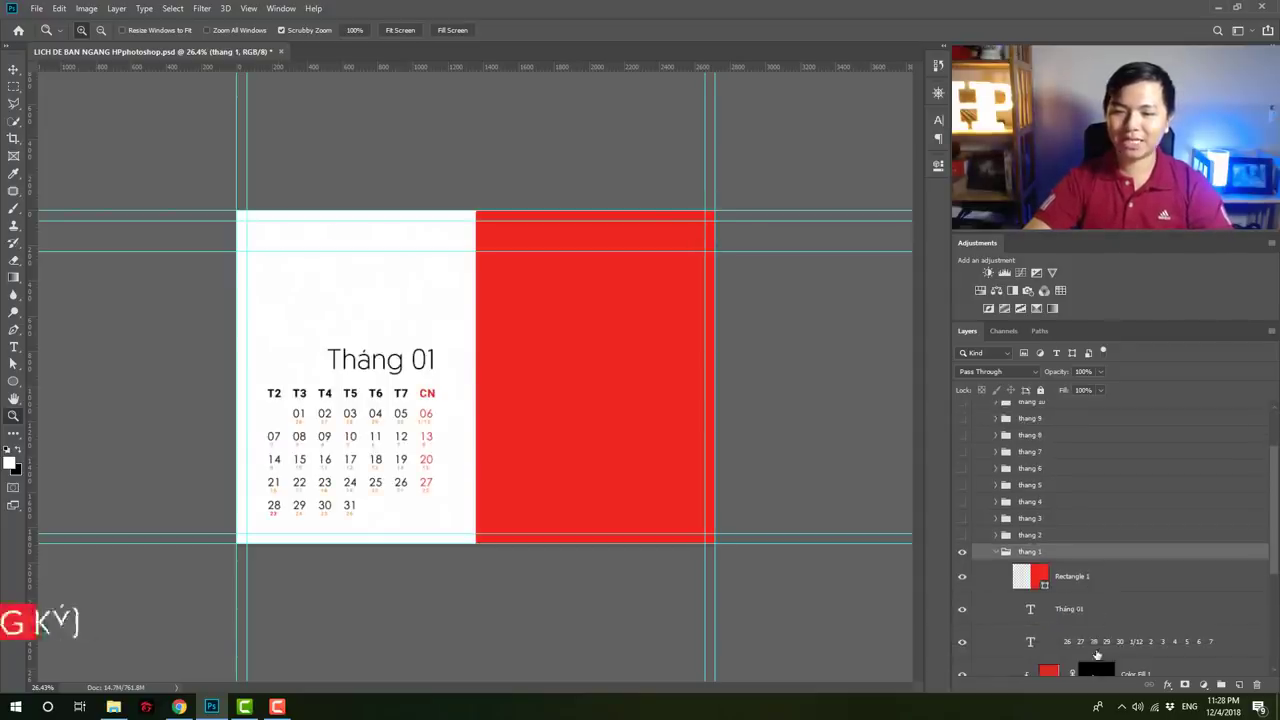
click(980, 576)
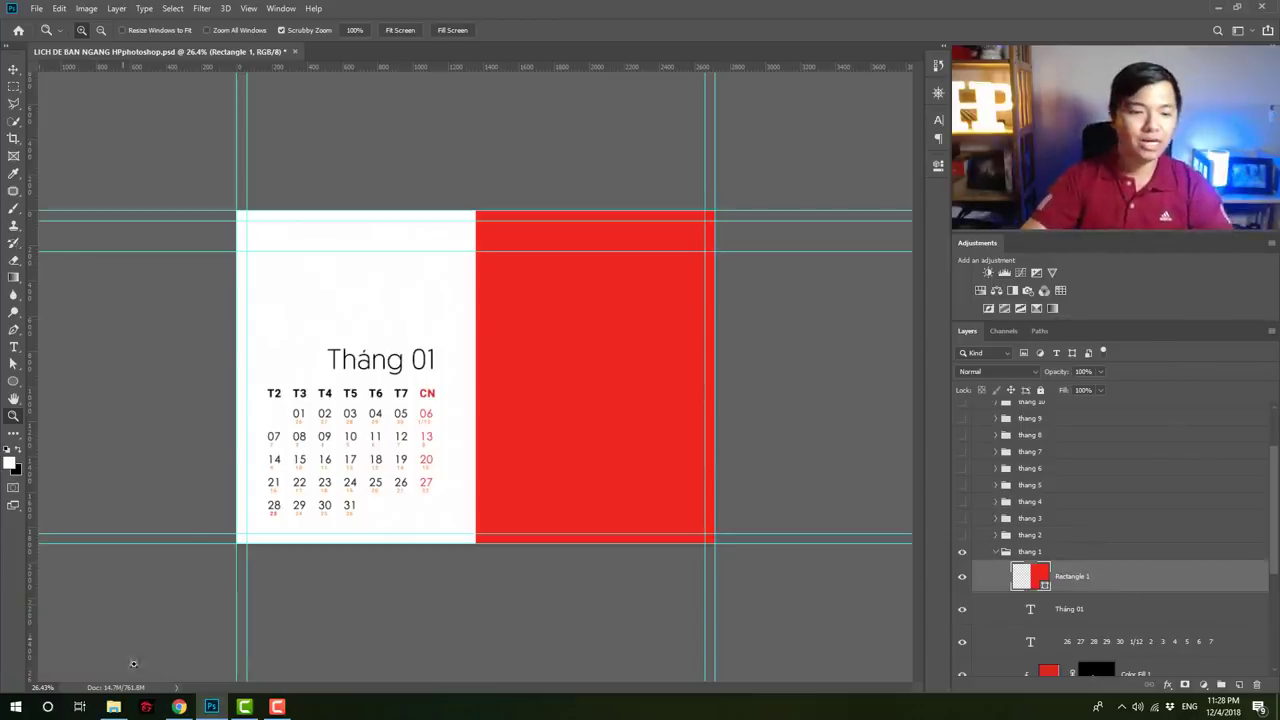
scroll(1109, 585, down, 3)
scroll(1109, 585, down, 2)
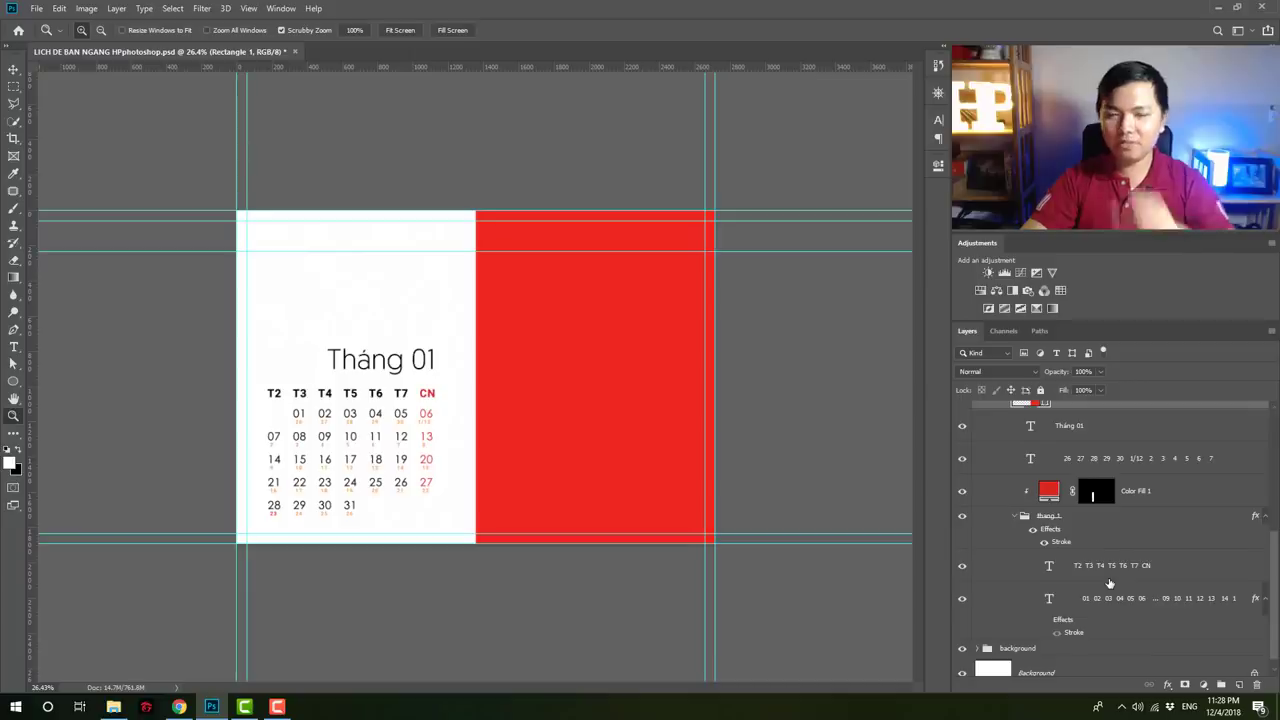
scroll(985, 655, down, 1)
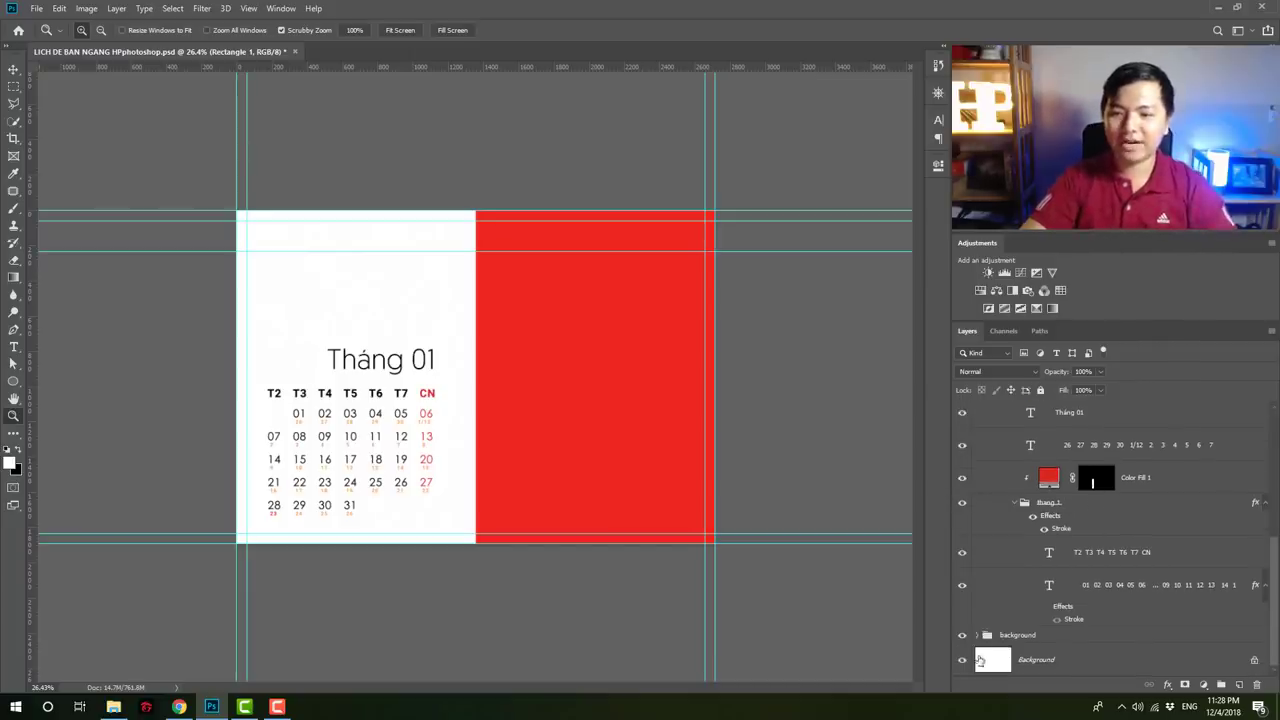
Step: Use background texture layer 6 instead of 7, then bring up the hinh test folder
click(977, 635)
scroll(1070, 550, down, 5)
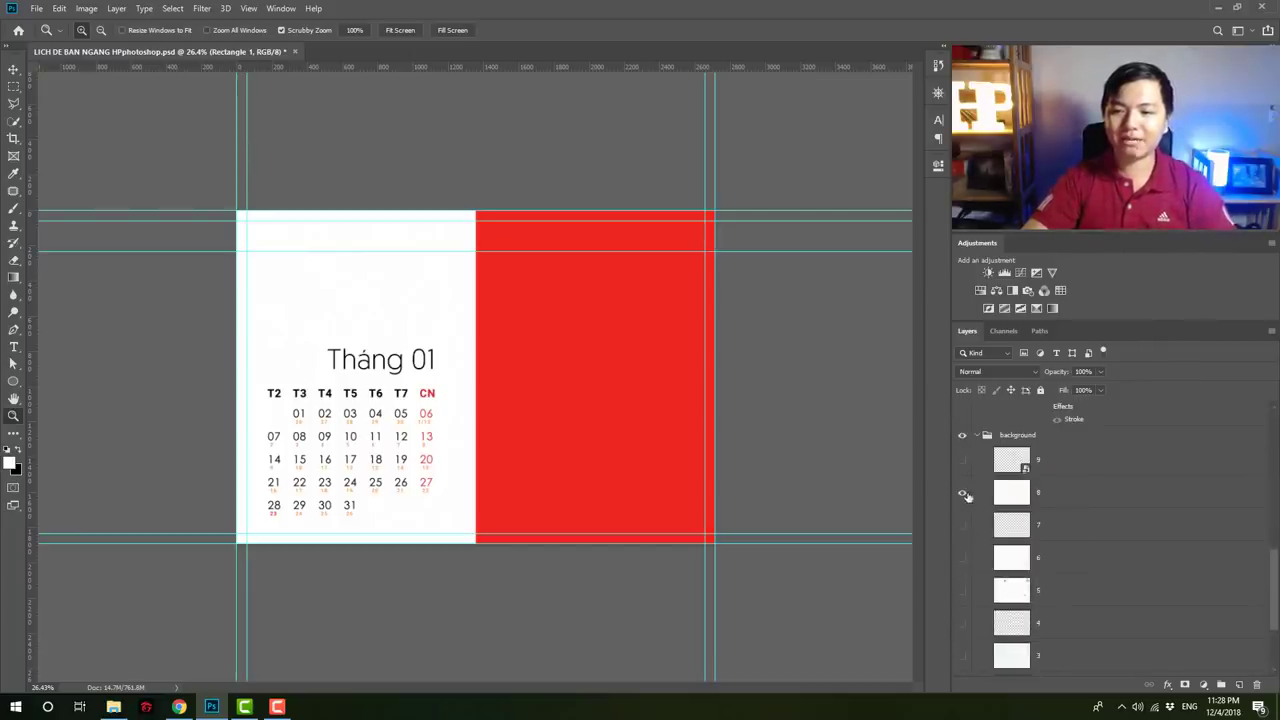
click(963, 526)
click(966, 530)
click(964, 561)
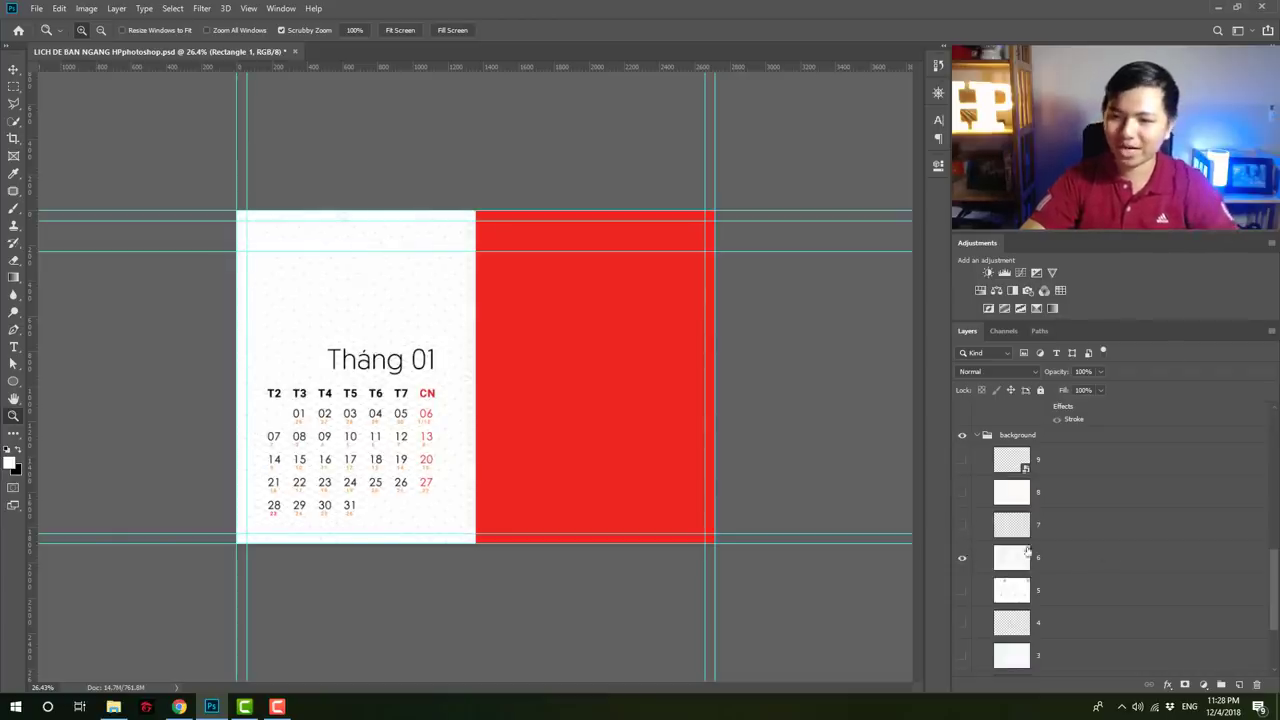
scroll(1068, 568, up, 3)
scroll(1060, 540, up, 3)
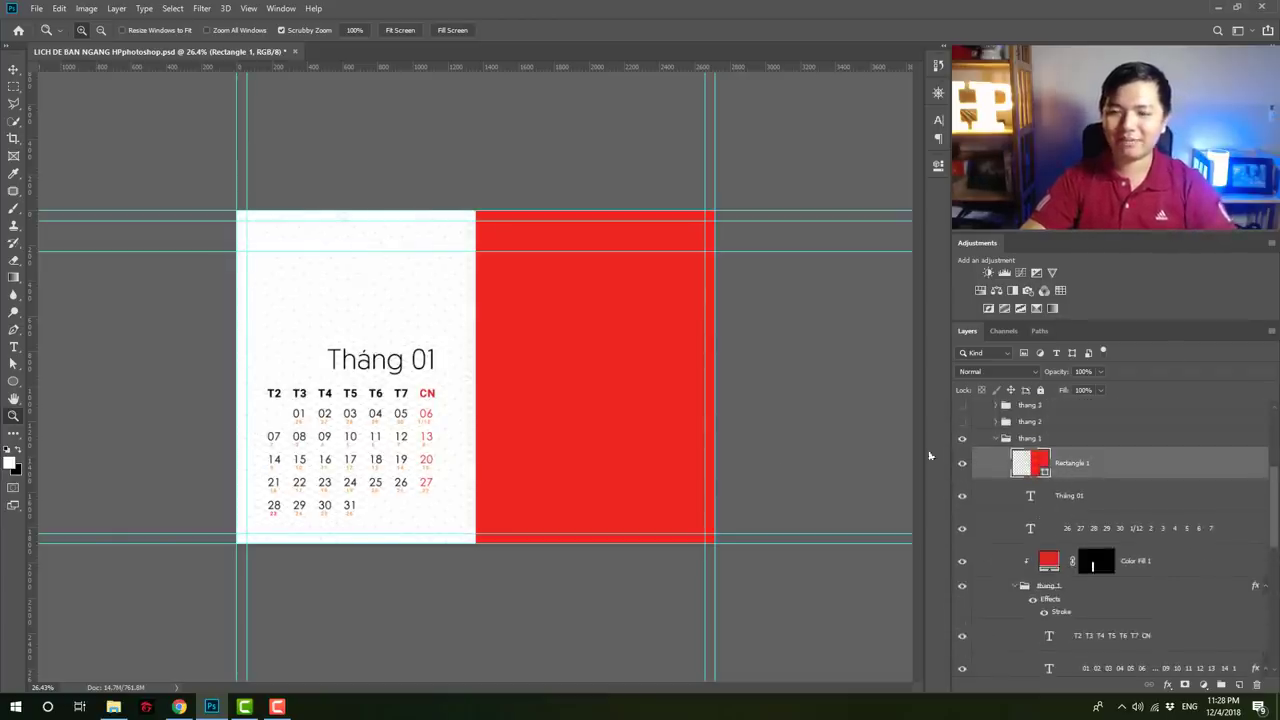
click(115, 707)
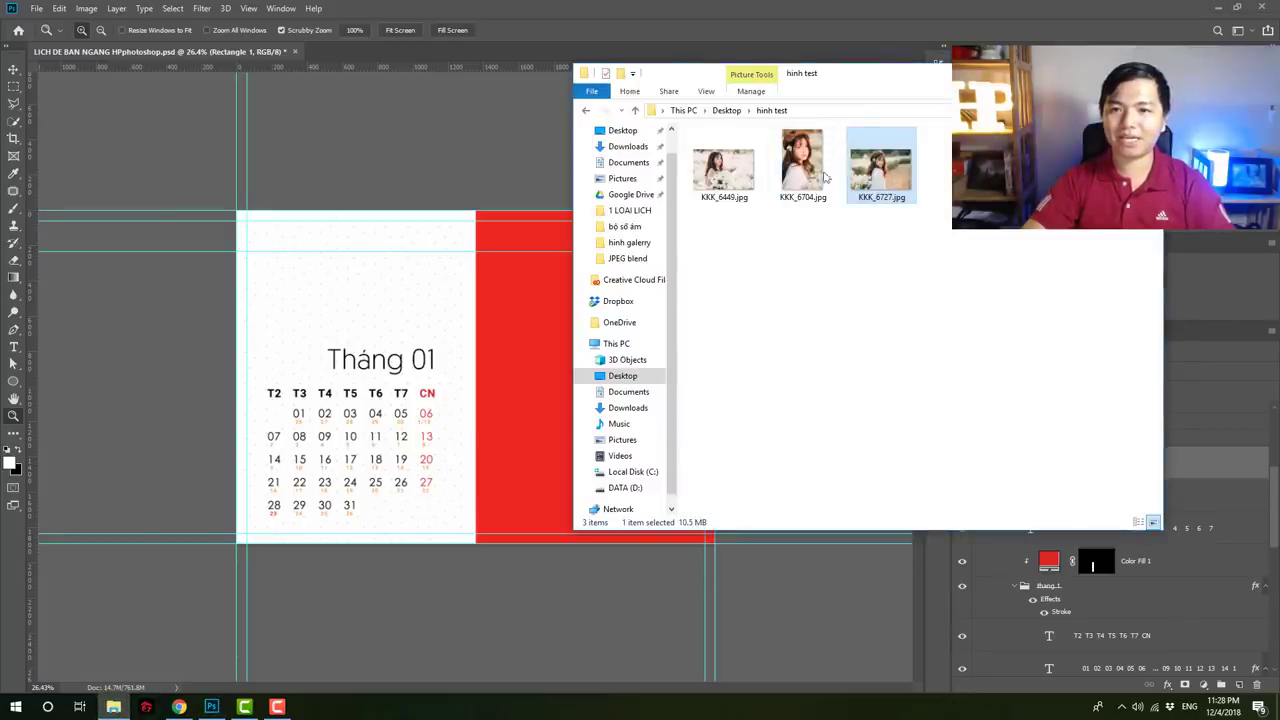
Step: Place the KKK_6704 photo on the January page, scaled to cover the red right panel
key(Left)
click(549, 257)
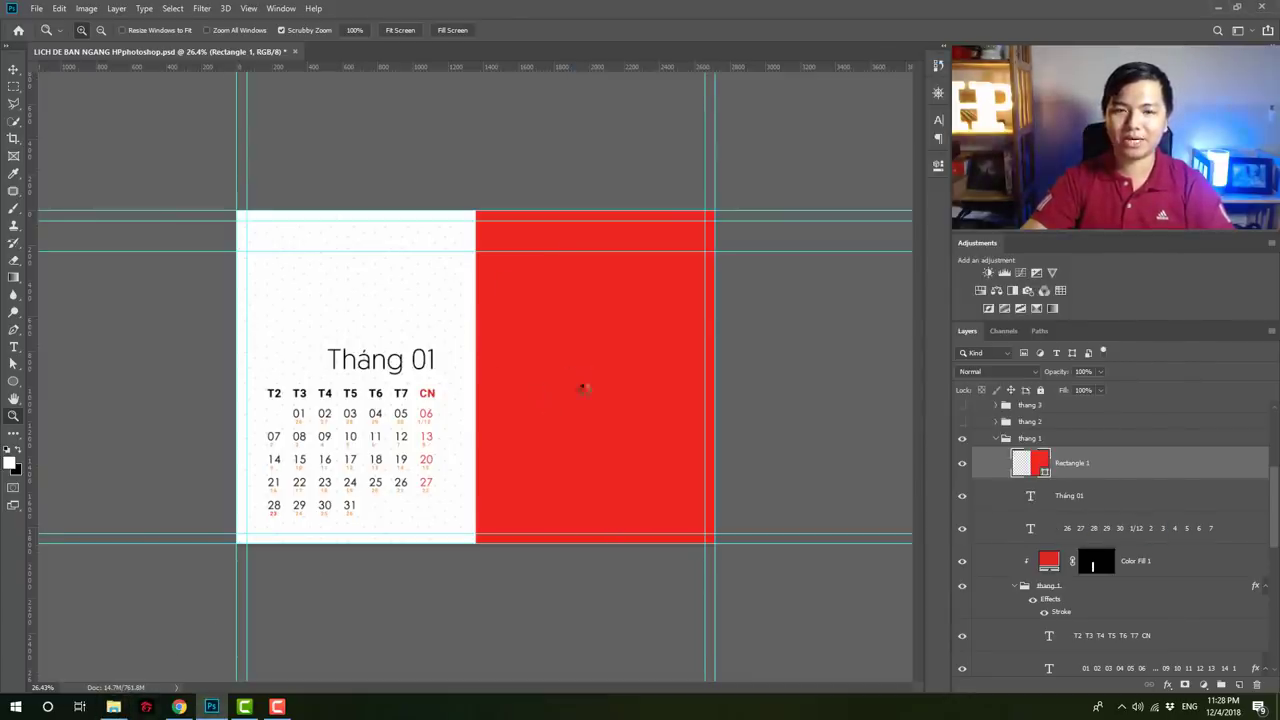
drag(583, 389, 530, 380)
key(Return)
drag(620, 390, 640, 387)
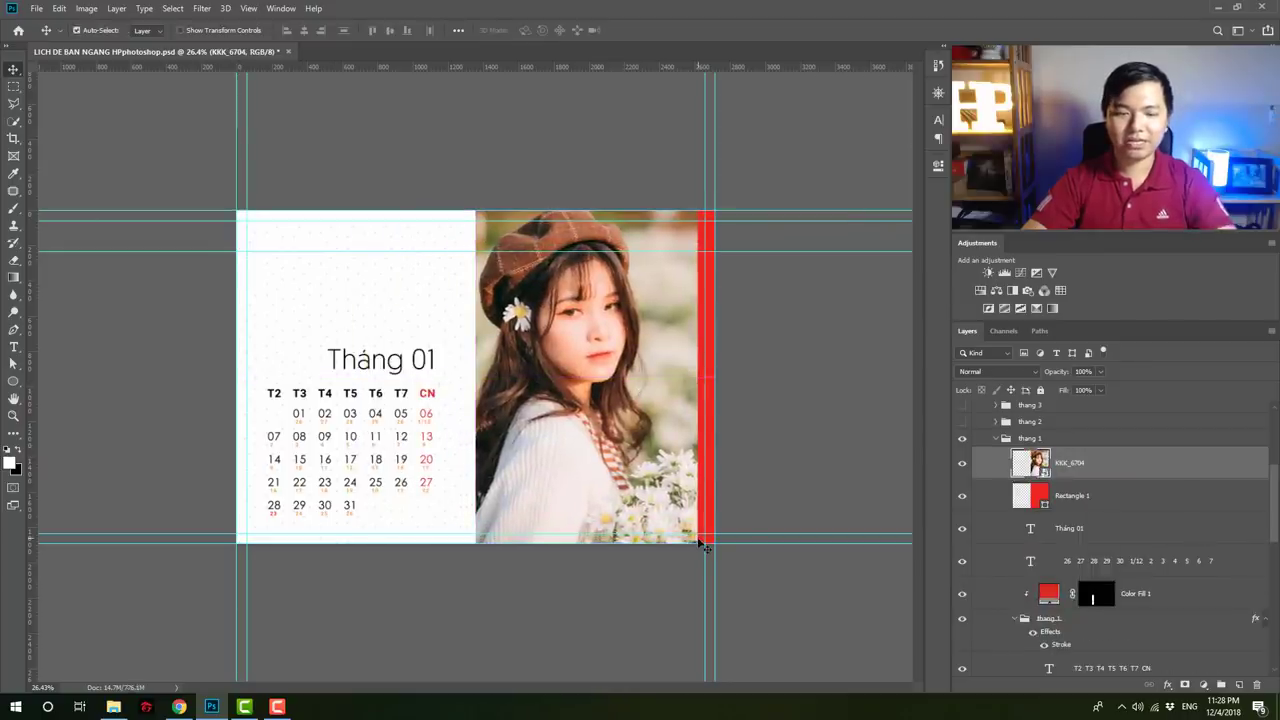
key(ctrl+t)
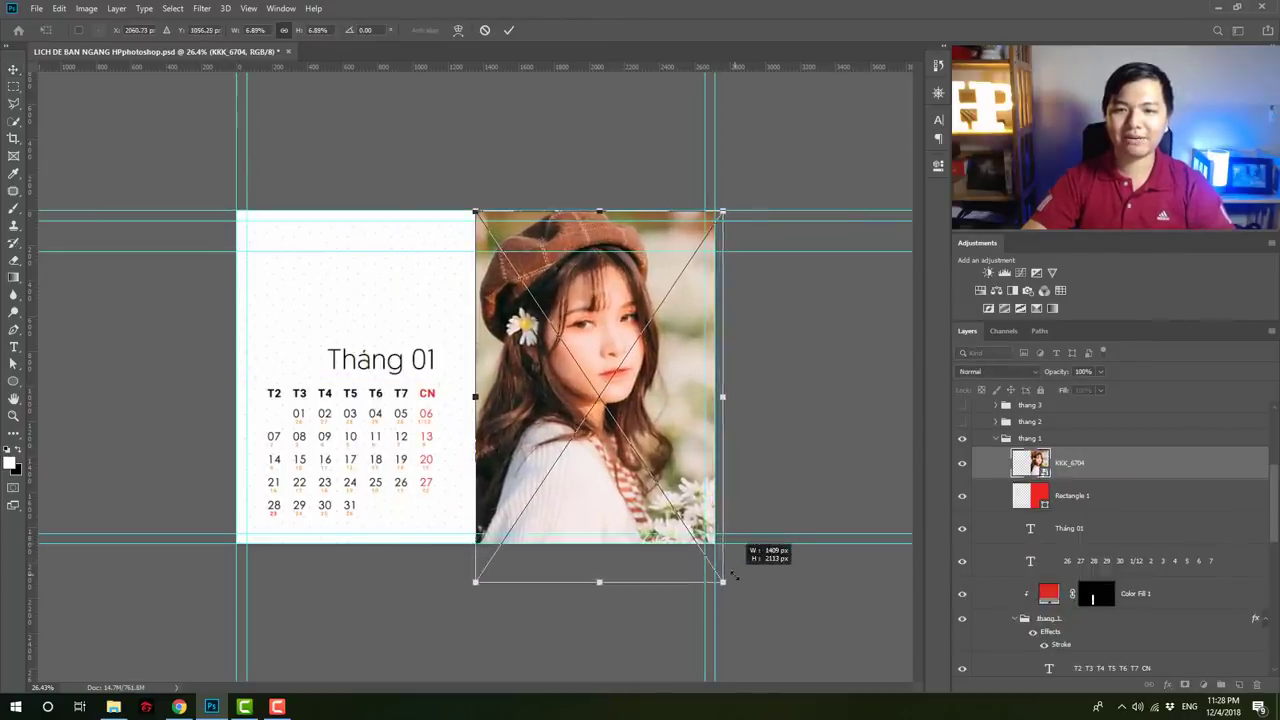
drag(697, 543, 726, 586)
drag(682, 508, 682, 484)
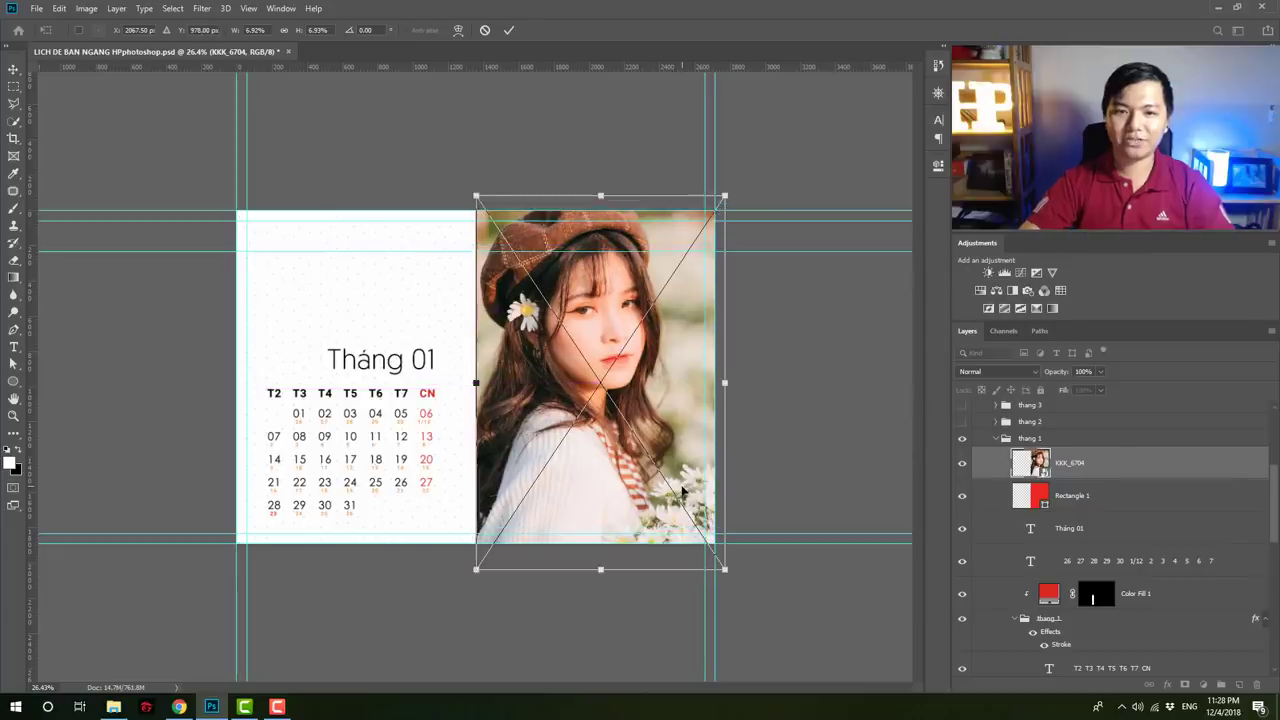
key(Return)
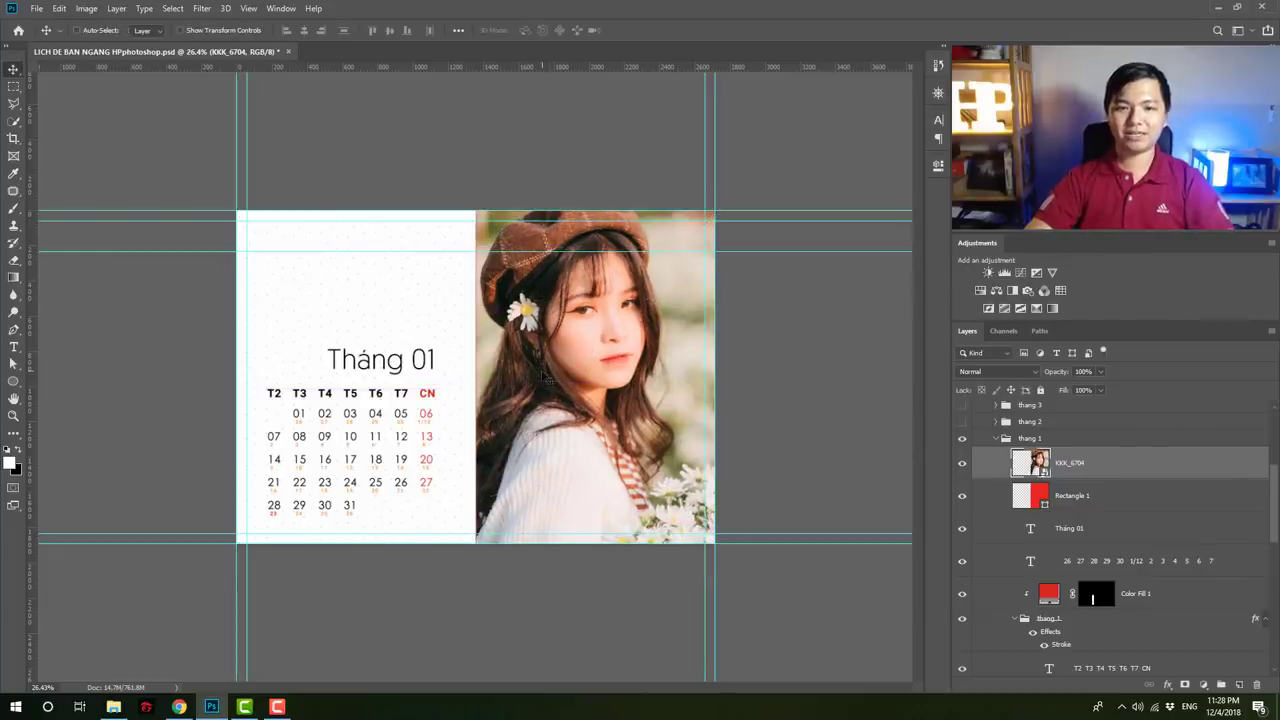
drag(543, 376, 538, 377)
Step: Delete the red Rectangle 1 layer beneath the photo
click(1045, 500)
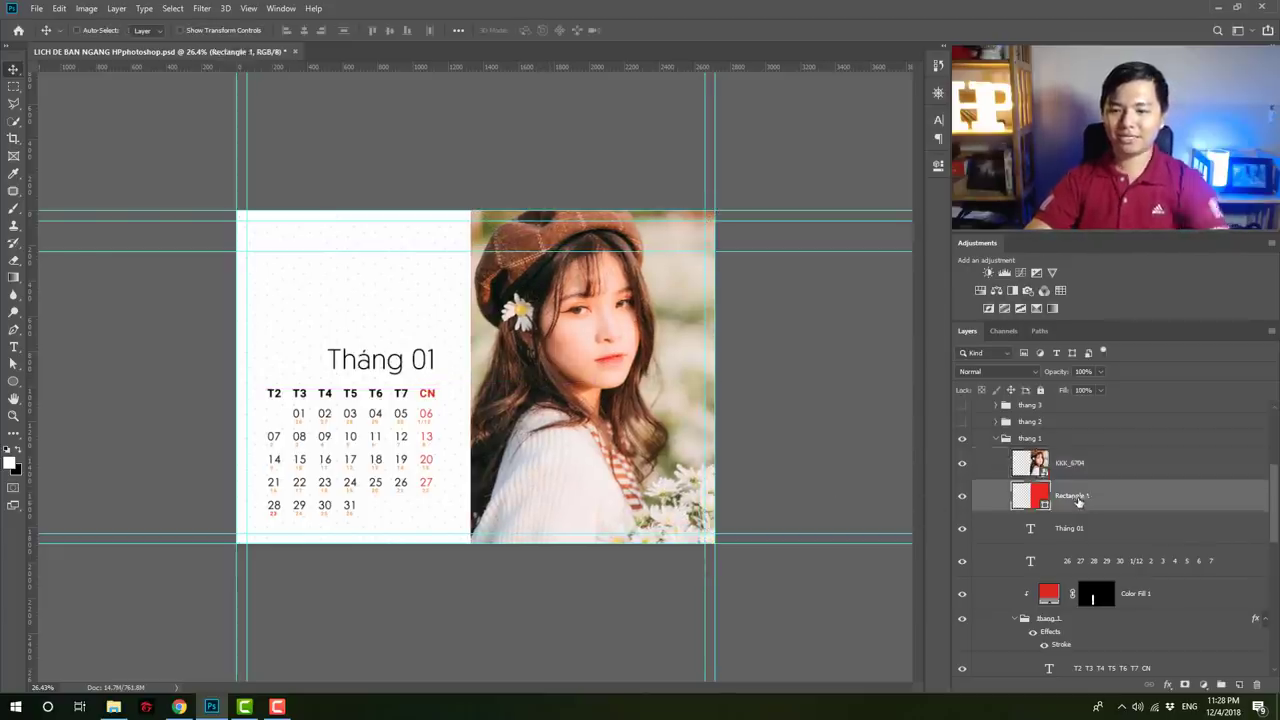
key(Delete)
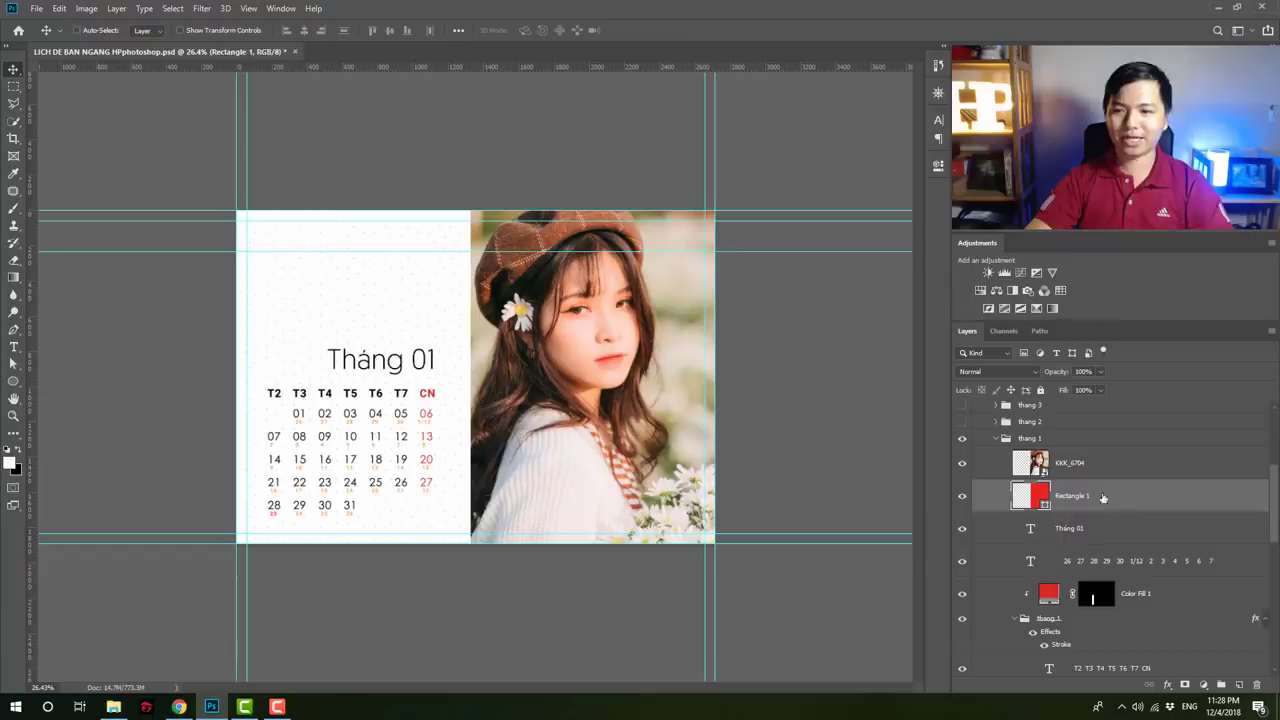
key(Delete)
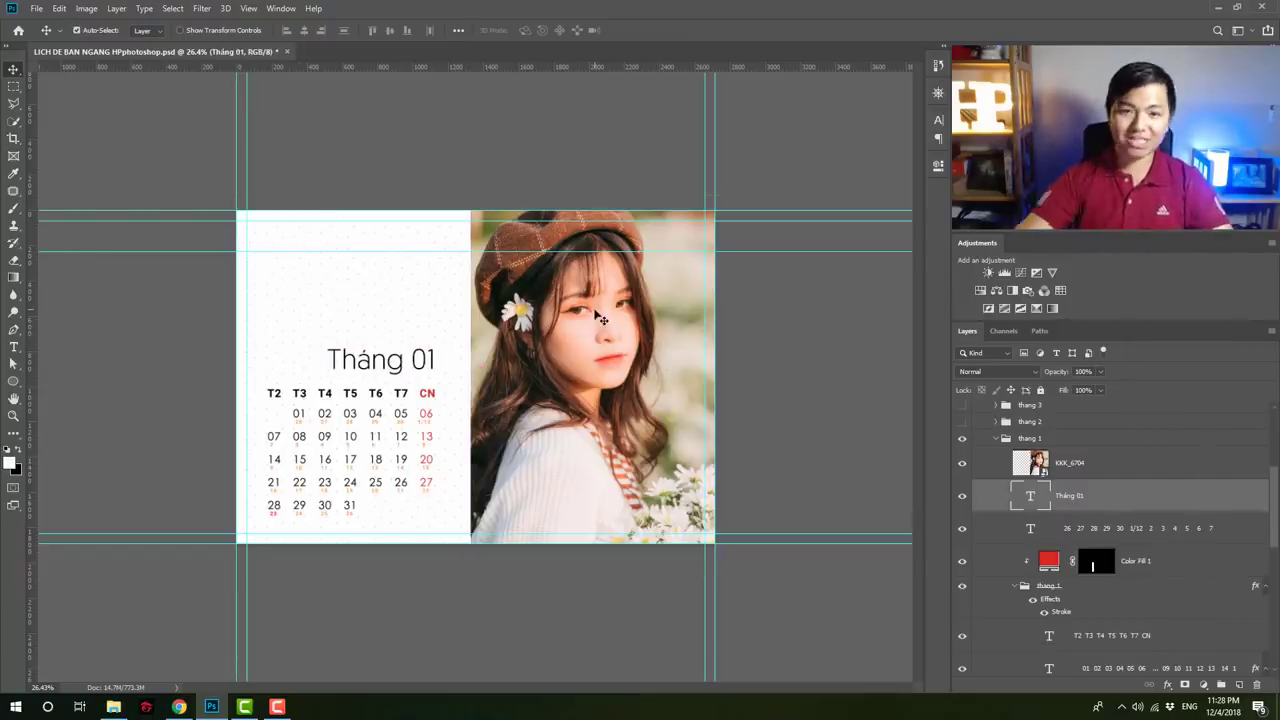
scroll(1100, 500, up, 2)
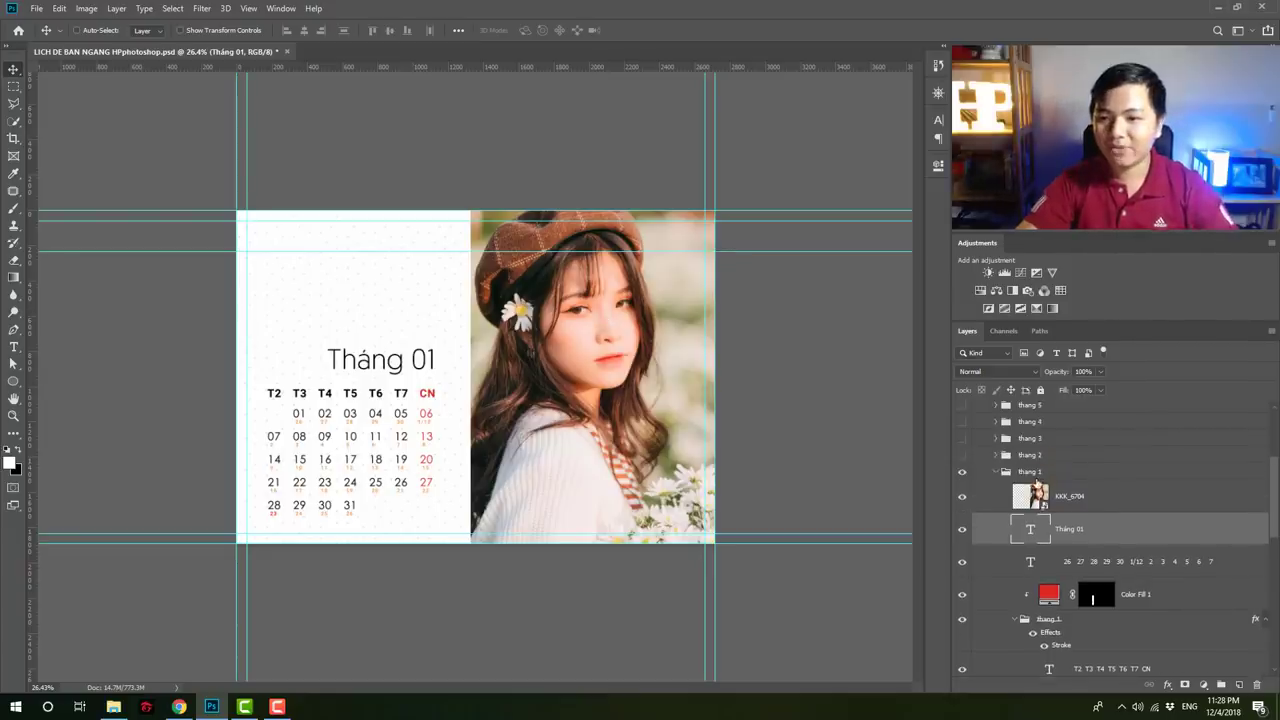
Step: Save the January page as a JPEG named 'thang 1' in the Desktop 'in lich' folder
key(ctrl+shift+s)
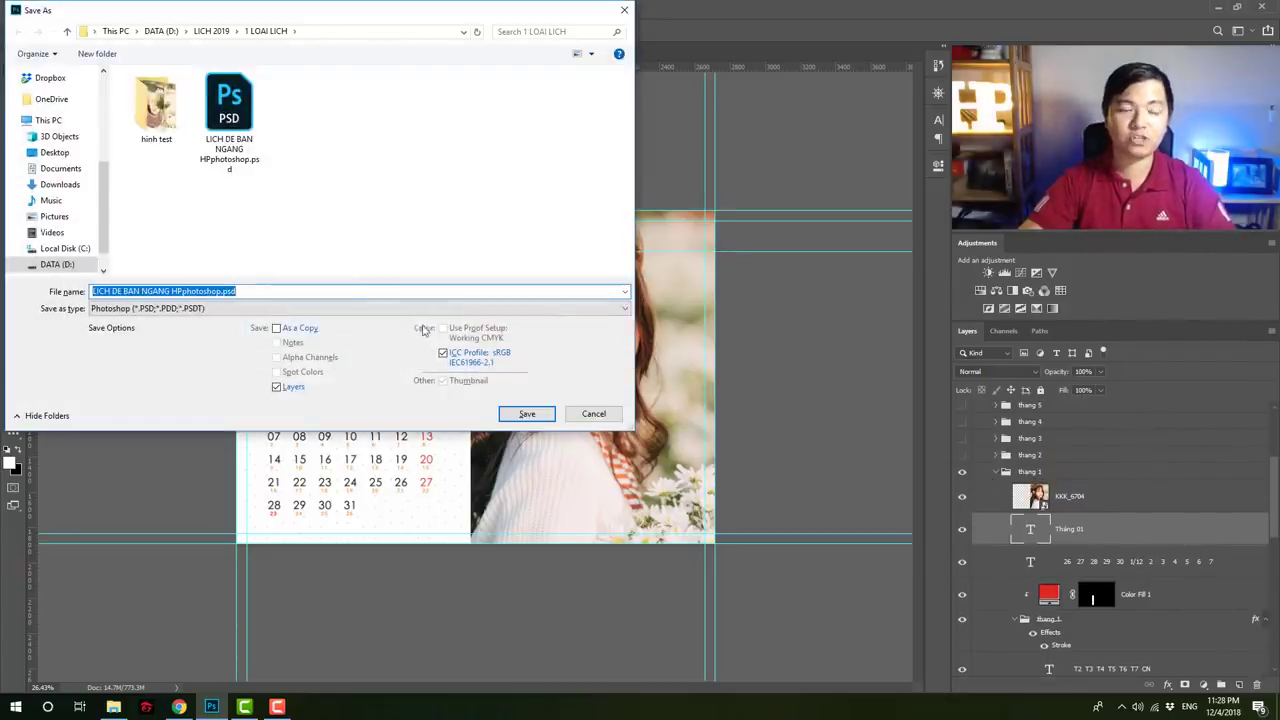
double_click(156, 105)
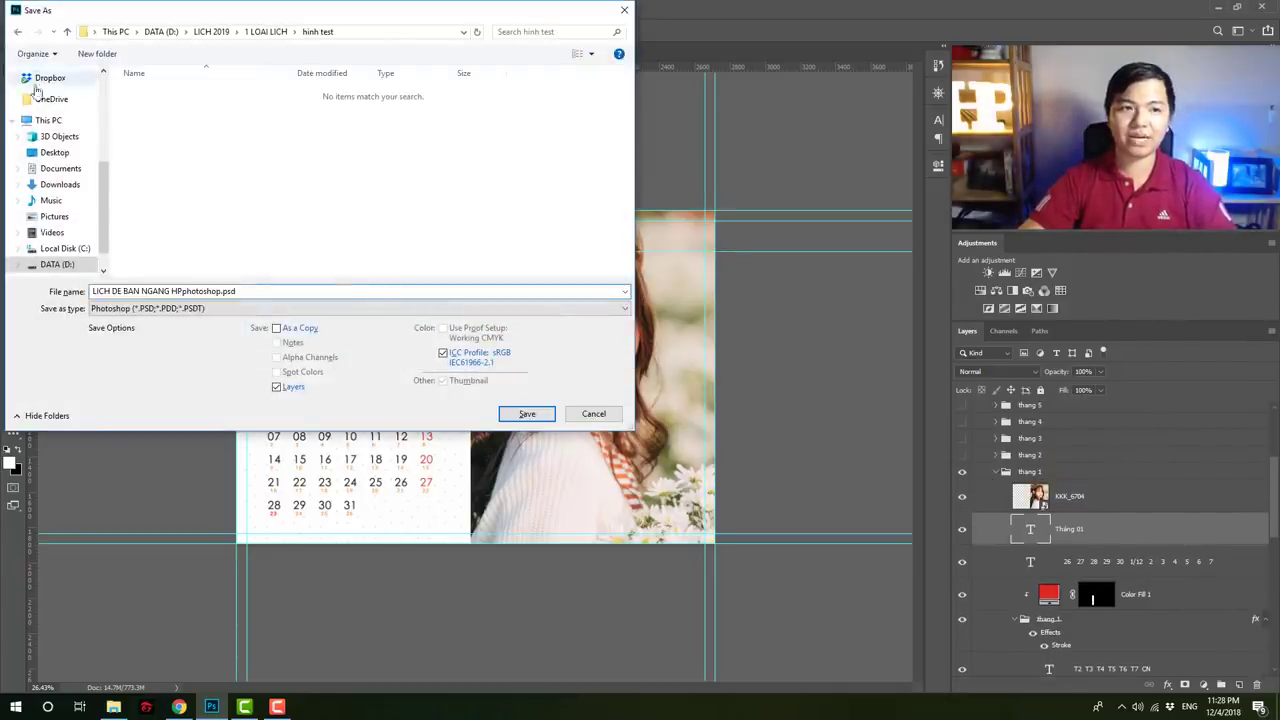
click(54, 152)
double_click(152, 130)
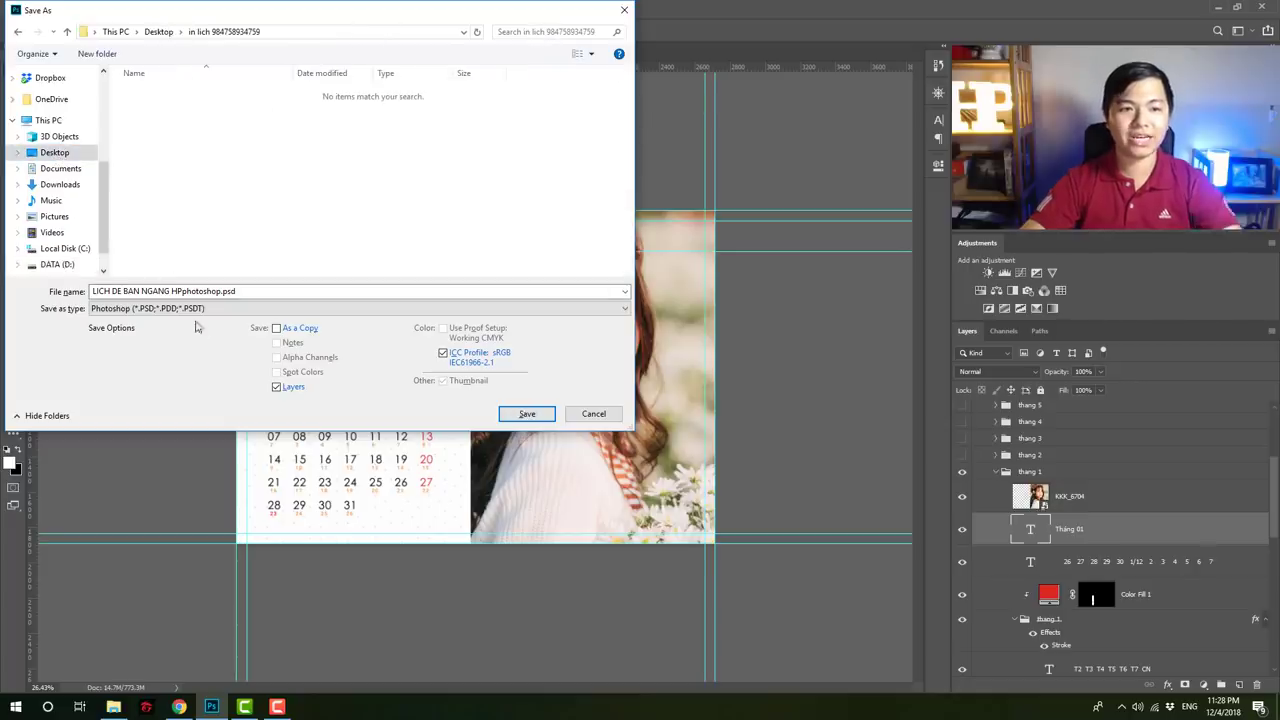
click(204, 310)
click(195, 402)
click(200, 308)
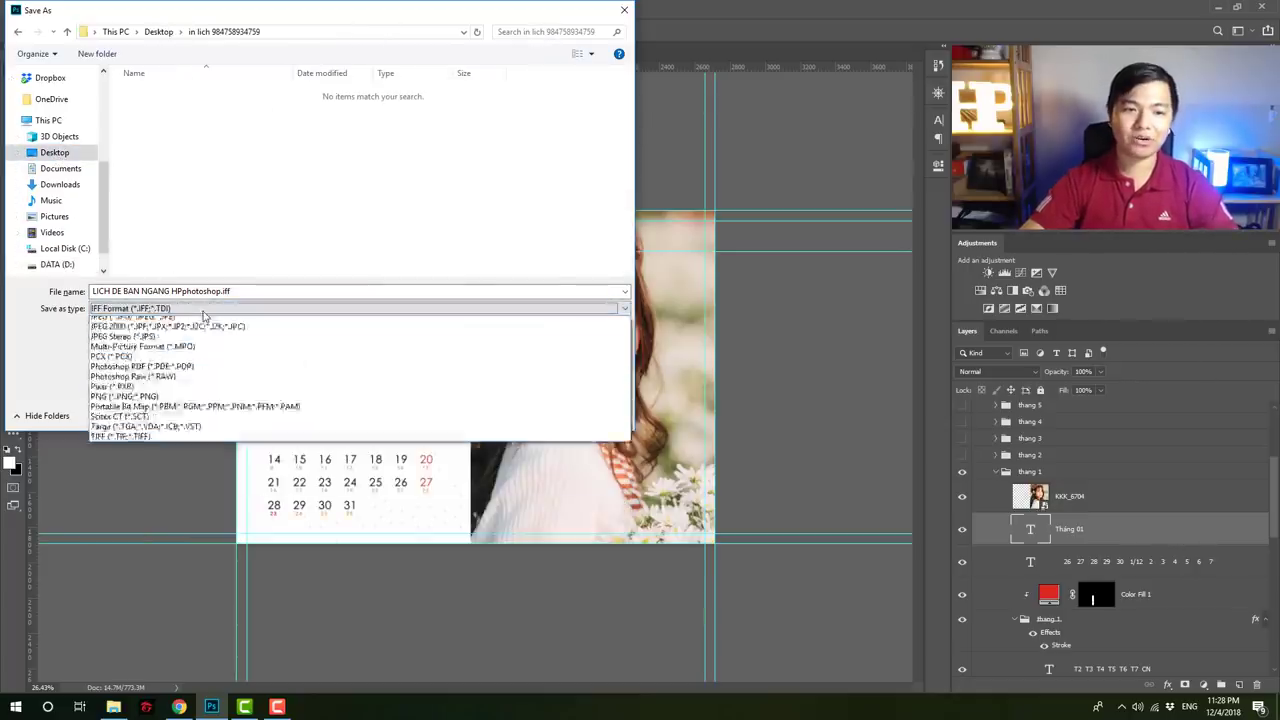
click(193, 412)
triple_click(273, 291)
text(thang)
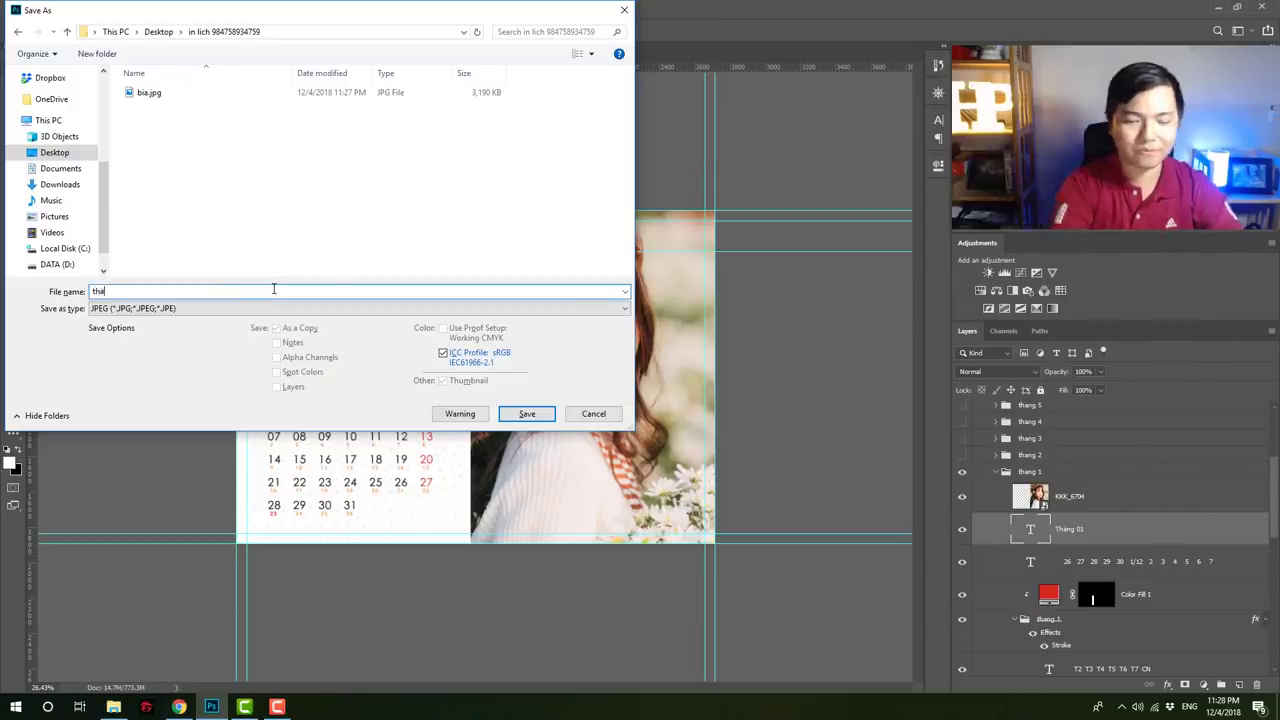
text( 1)
key(Return)
key(Return)
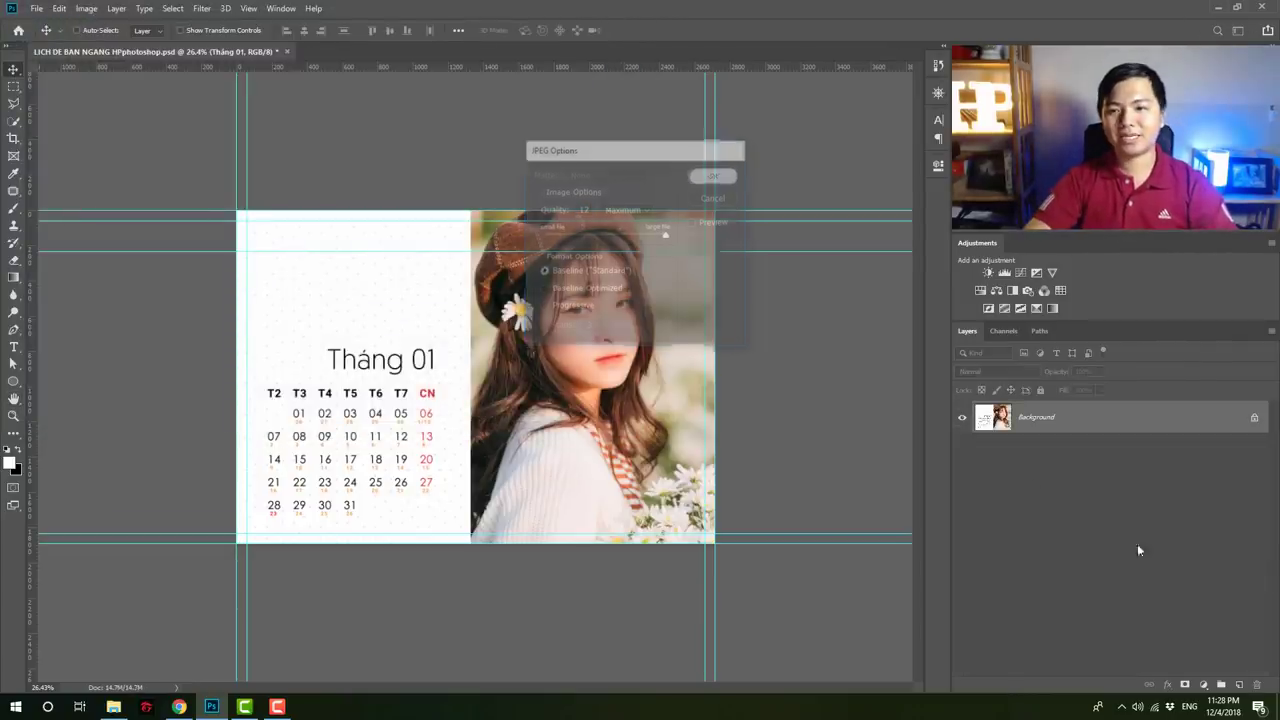
Step: Hide the January and February groups and show the expanded thang 3 group instead
click(1207, 665)
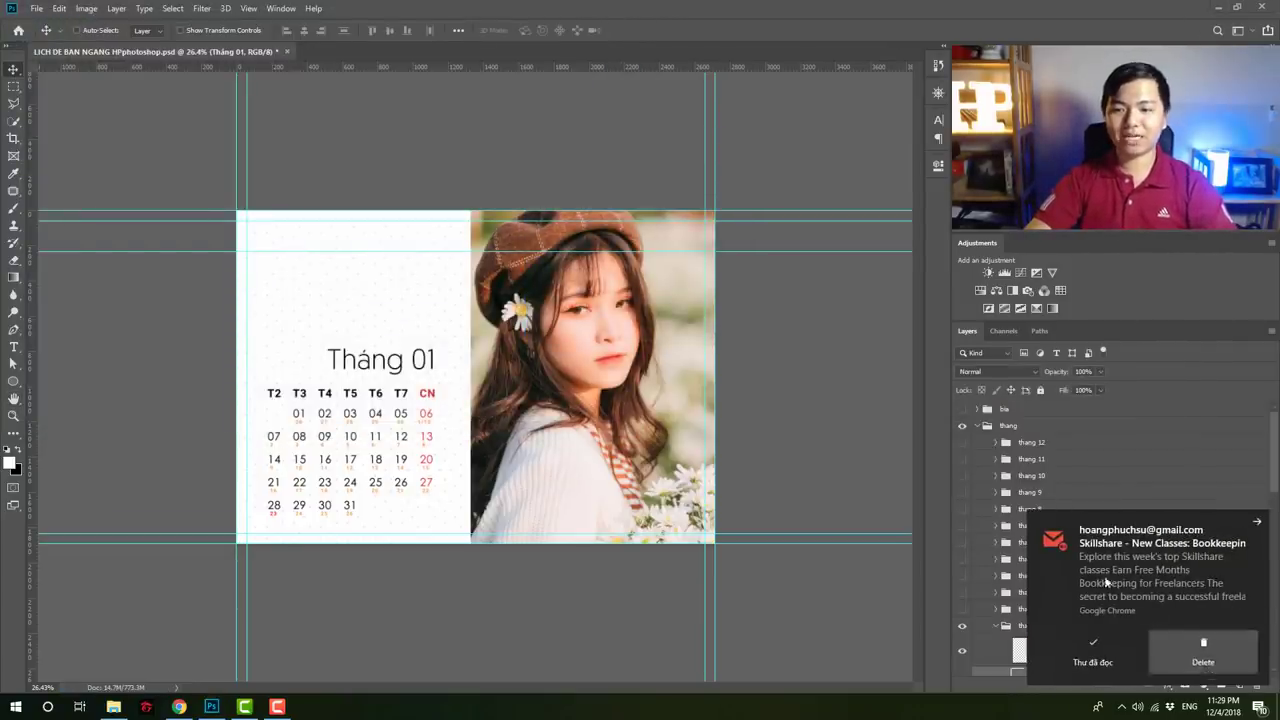
click(965, 628)
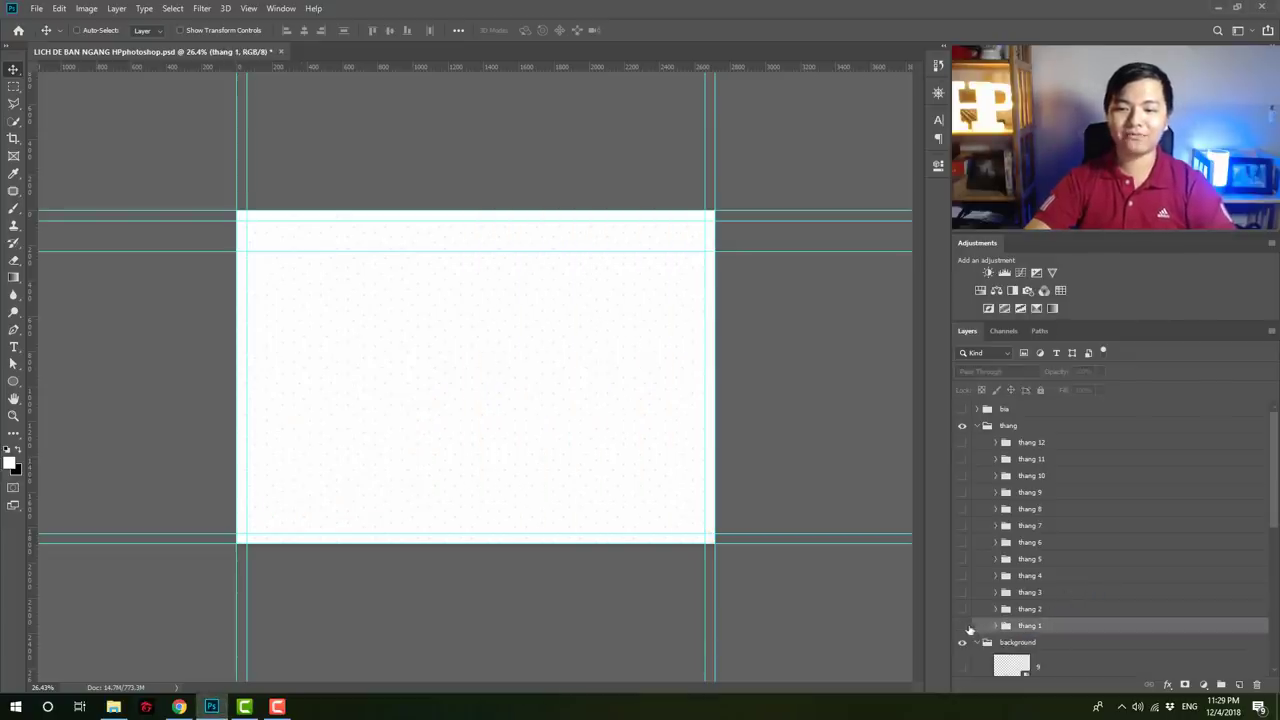
click(962, 609)
click(1030, 609)
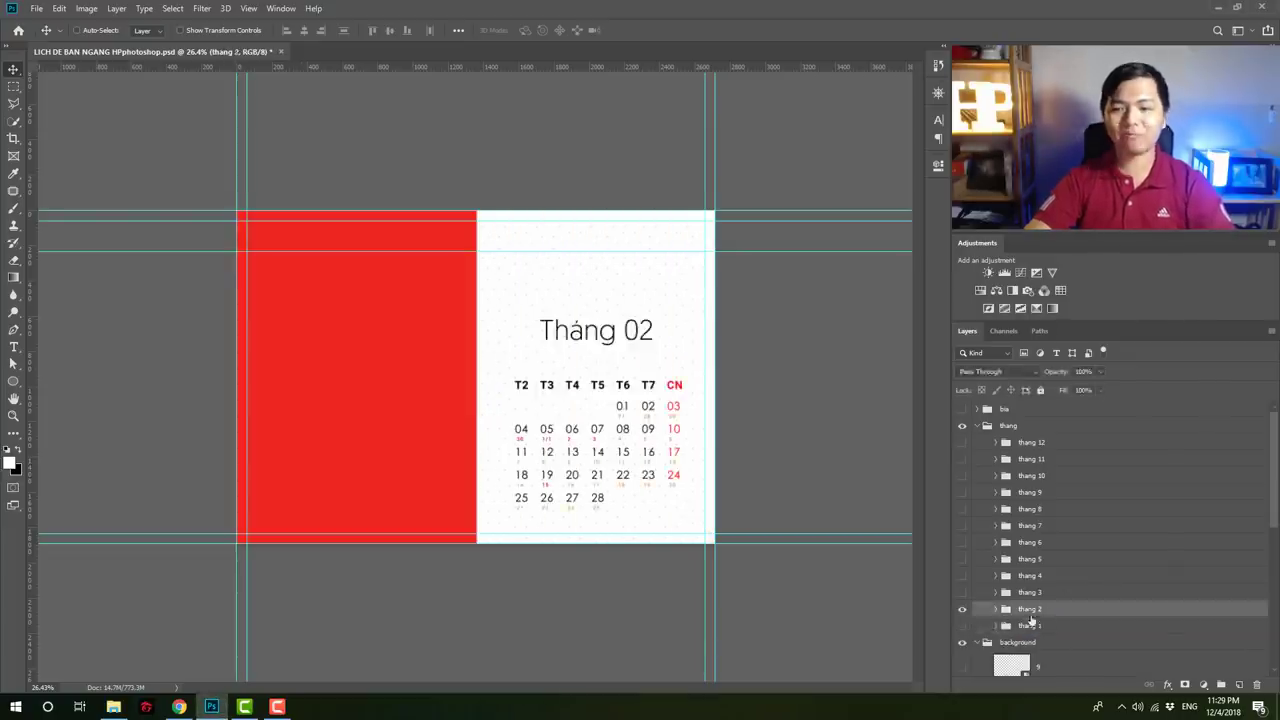
click(999, 609)
scroll(1096, 574, down, 3)
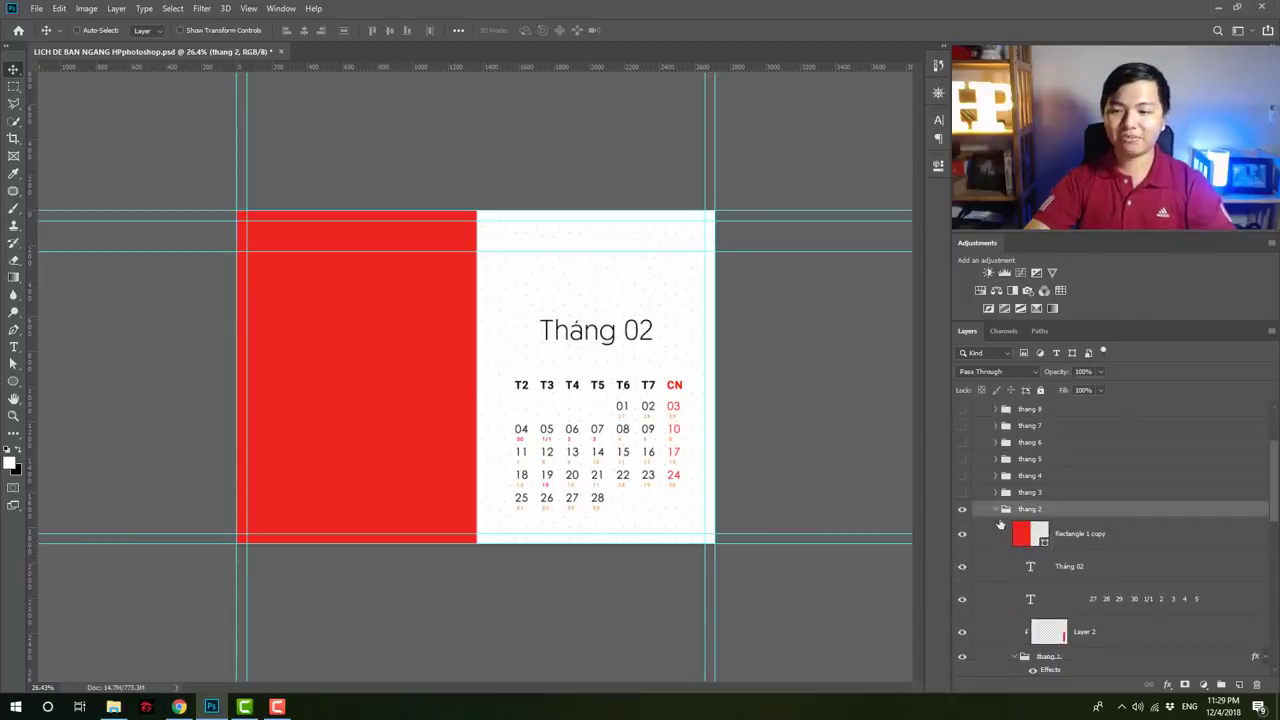
click(962, 509)
click(962, 493)
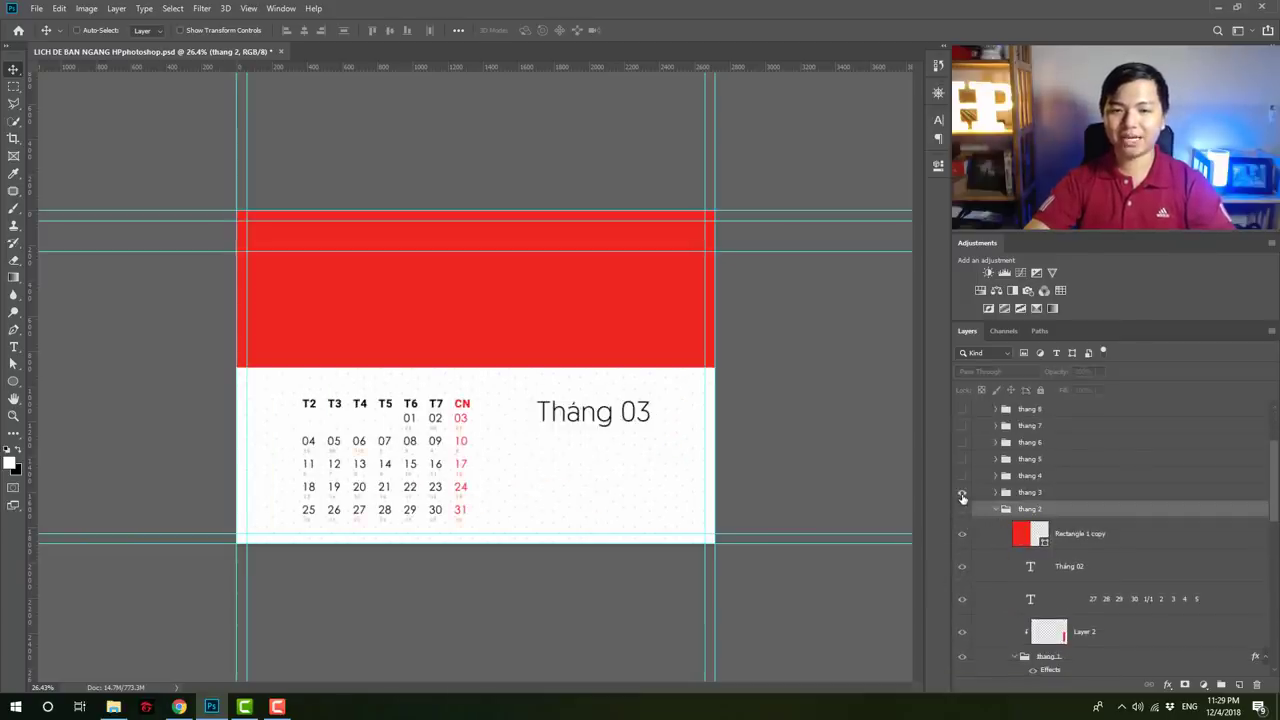
click(962, 493)
click(962, 493)
click(1020, 494)
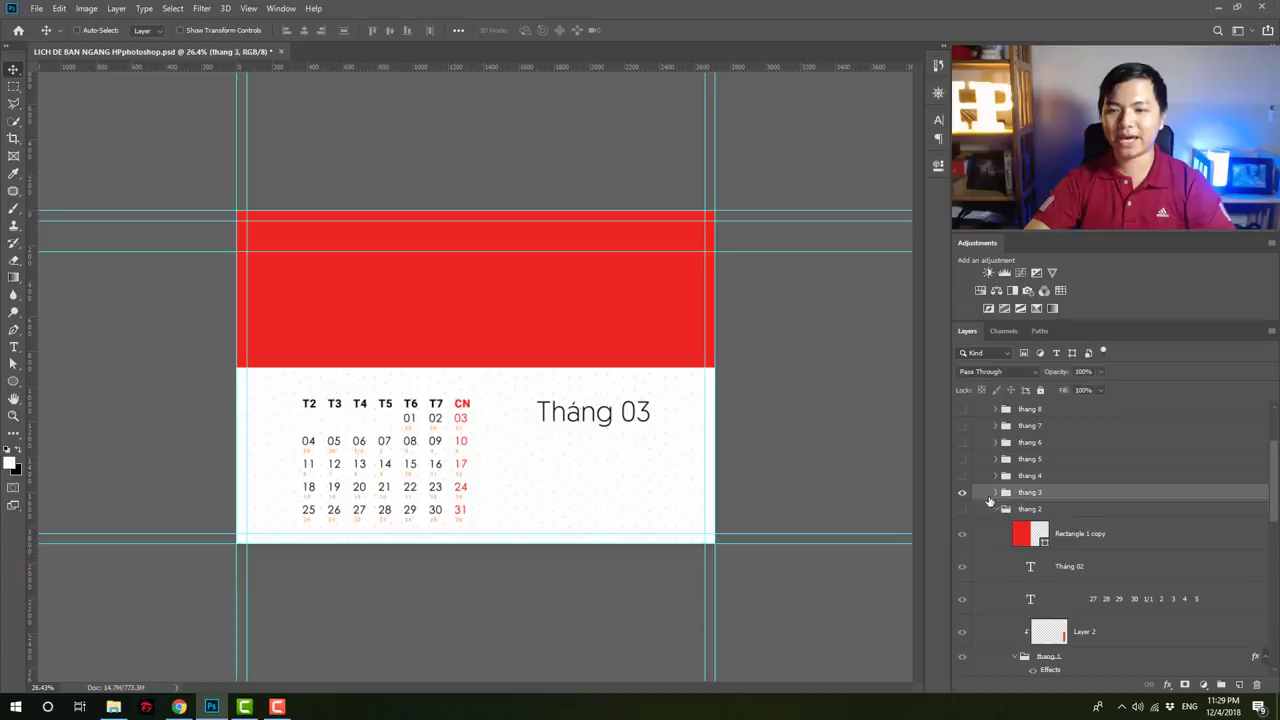
click(997, 493)
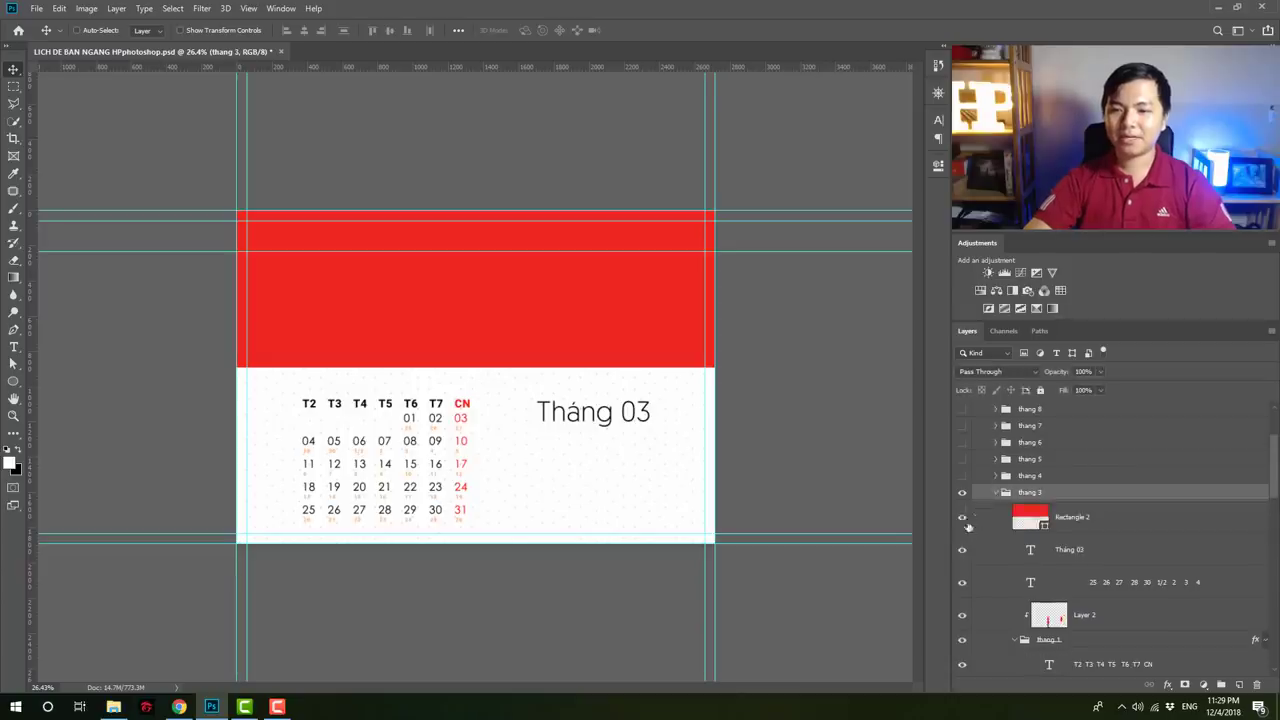
Step: Turn on the hearts background layer 5 at 34% opacity
click(1073, 522)
scroll(1070, 530, down, 10)
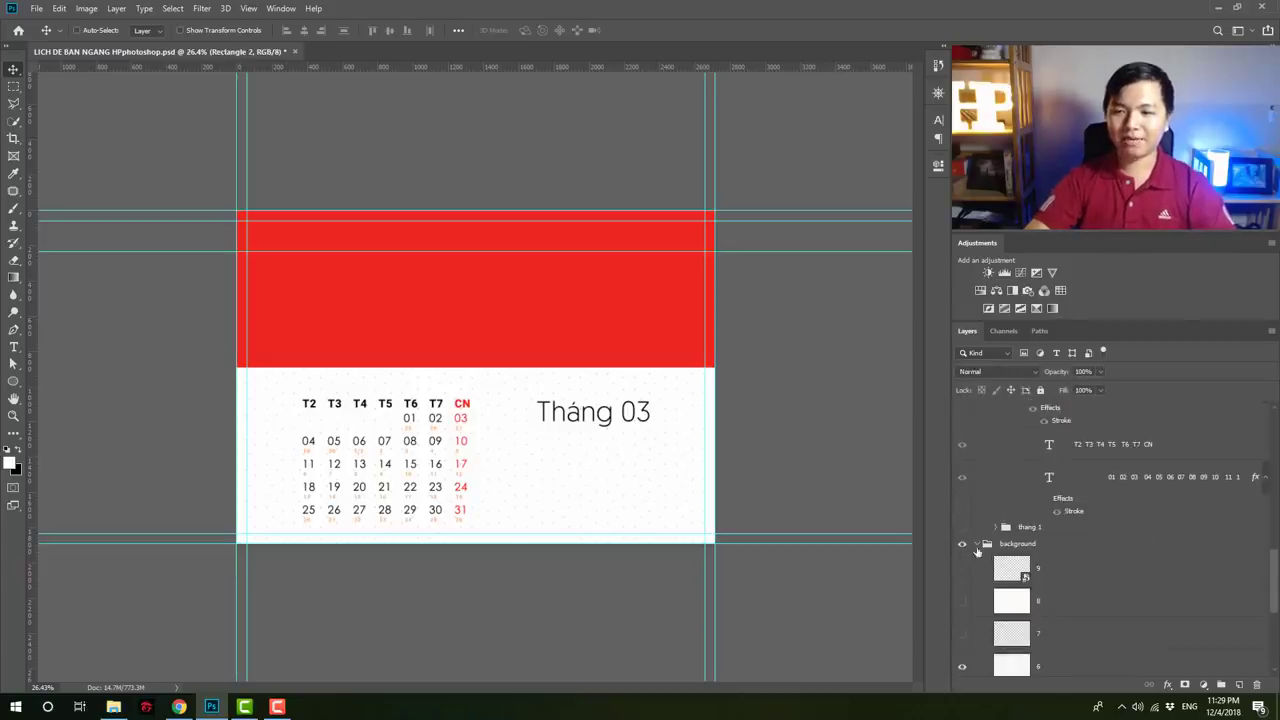
scroll(977, 550, down, 2)
scroll(971, 557, down, 3)
click(963, 566)
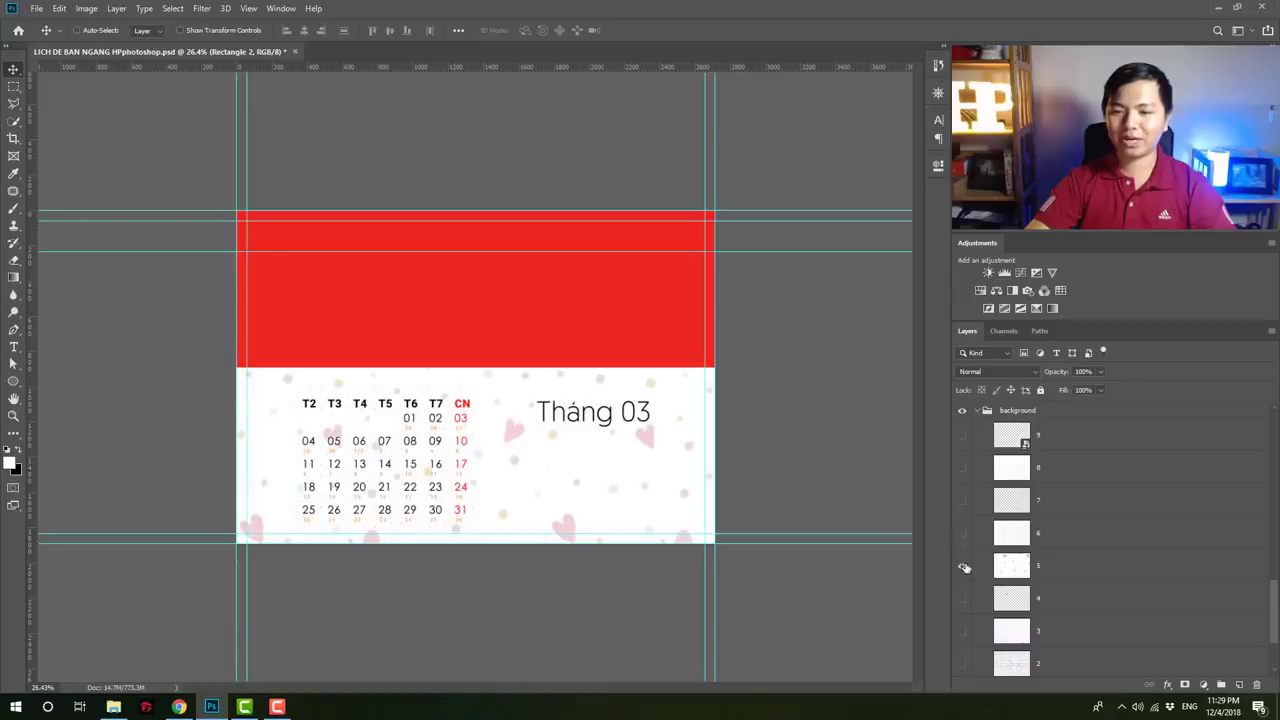
click(1088, 566)
key(5)
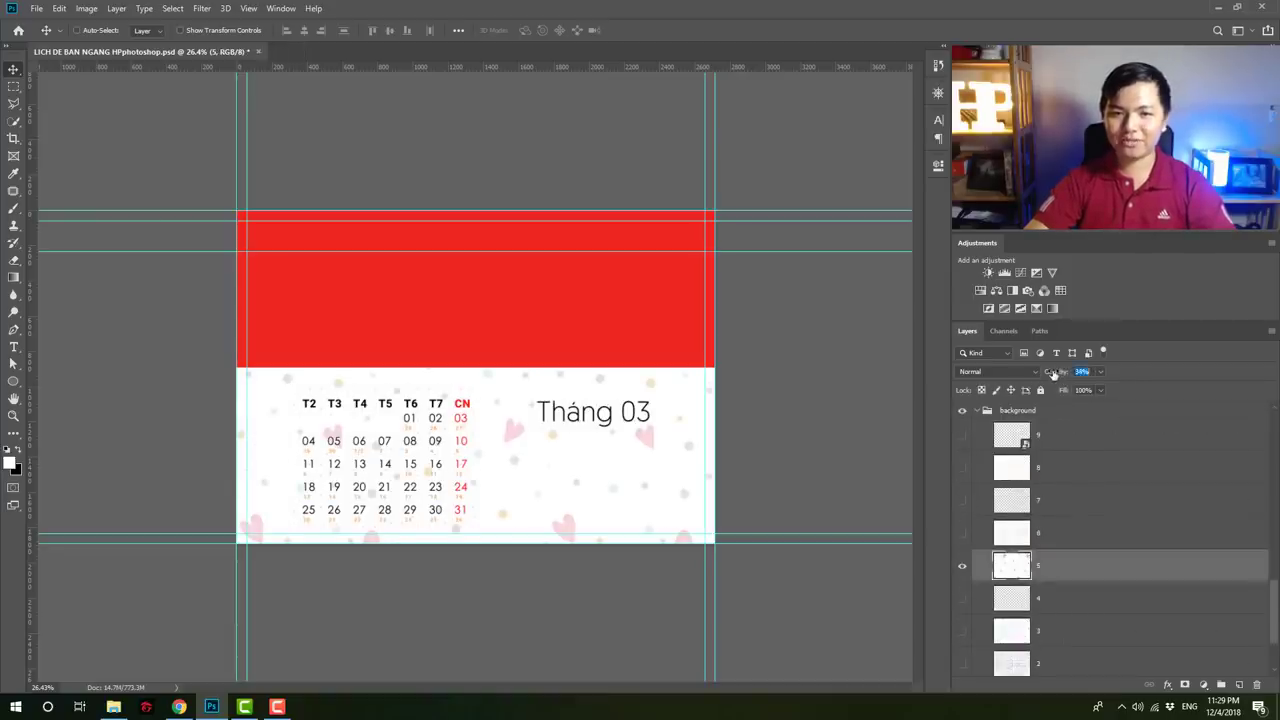
Step: Collapse the thang 2 group, select the Rectangle 2 banner and bring up the hinh test folder
scroll(977, 490, up, 5)
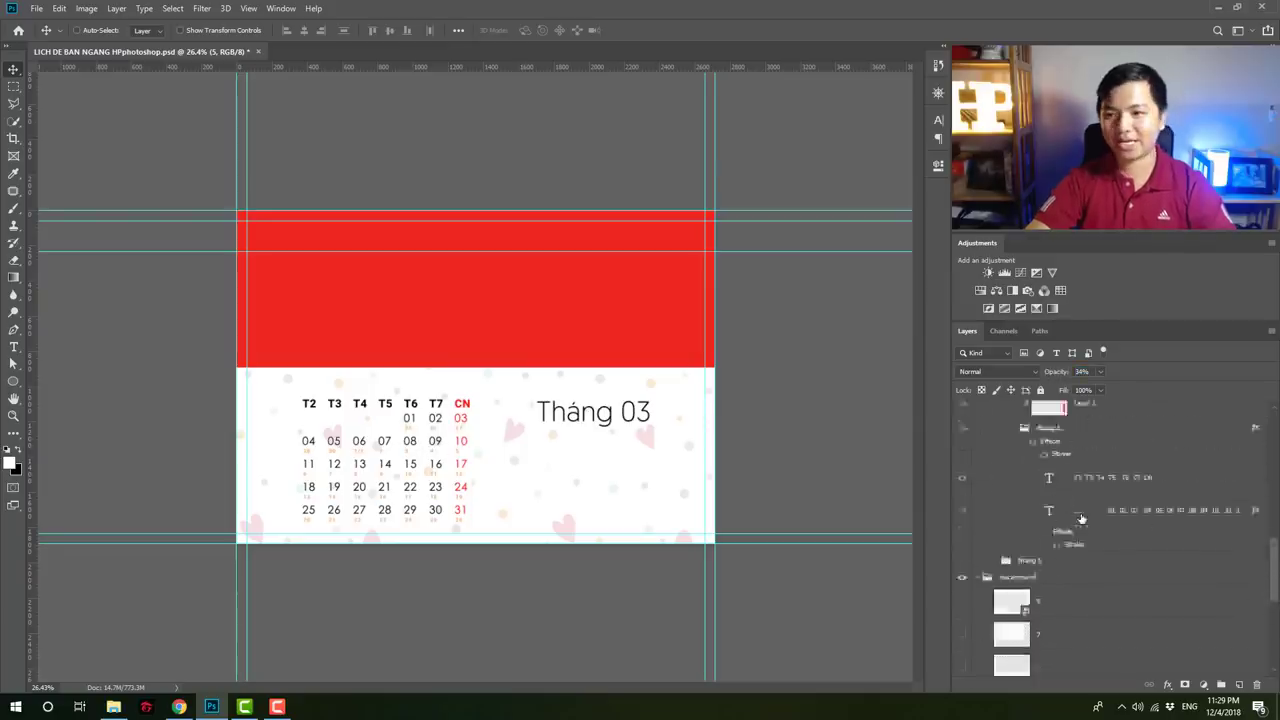
scroll(1066, 521, up, 3)
scroll(1066, 521, up, 3)
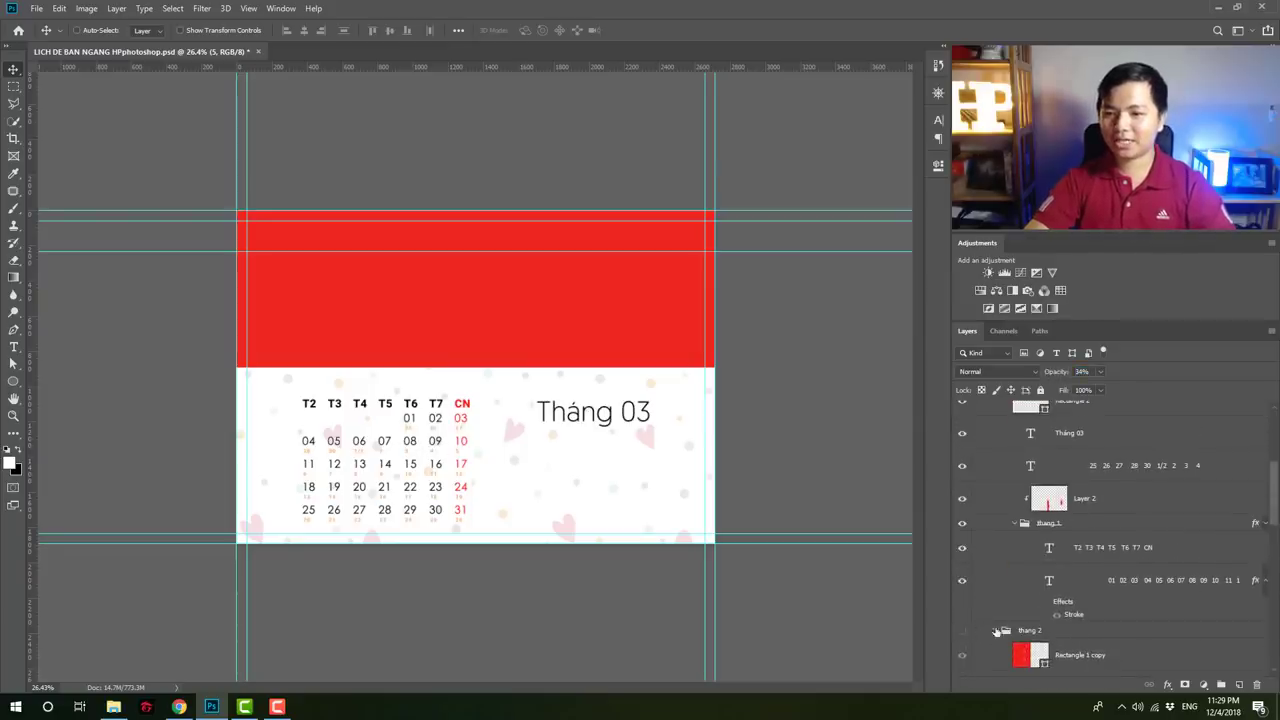
click(996, 632)
scroll(1040, 580, up, 3)
scroll(1047, 561, up, 3)
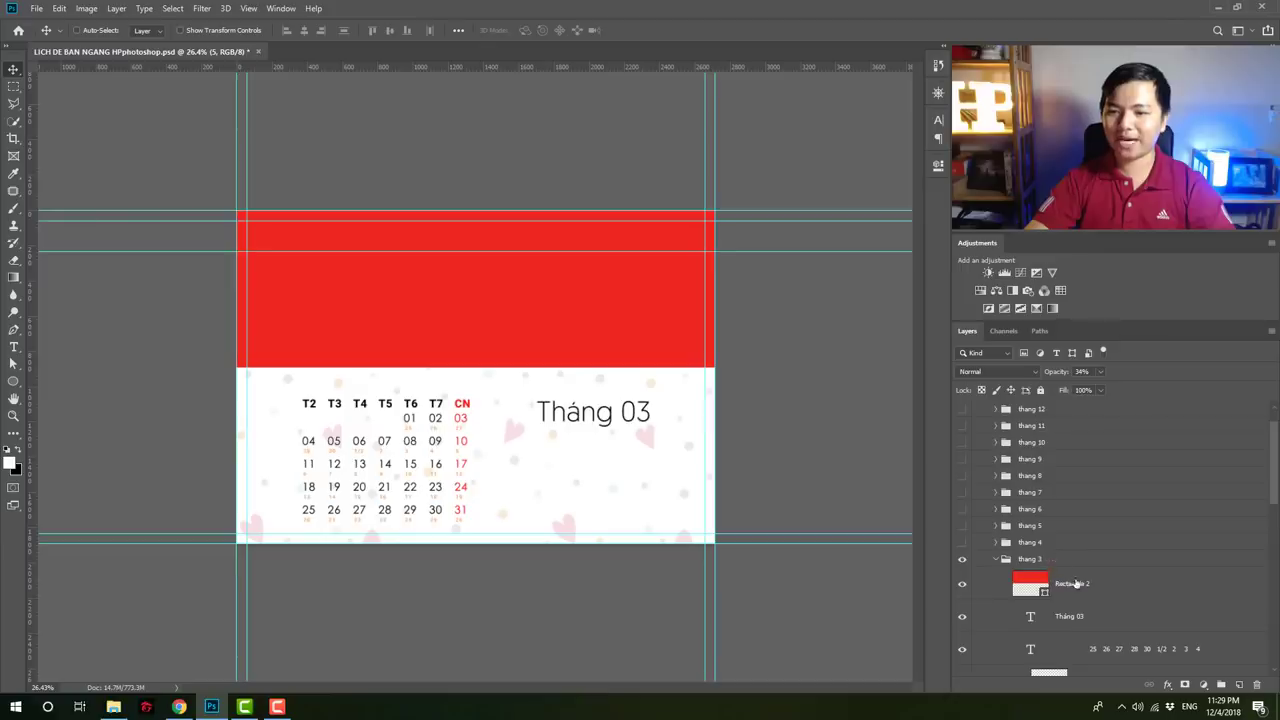
click(1075, 583)
click(113, 707)
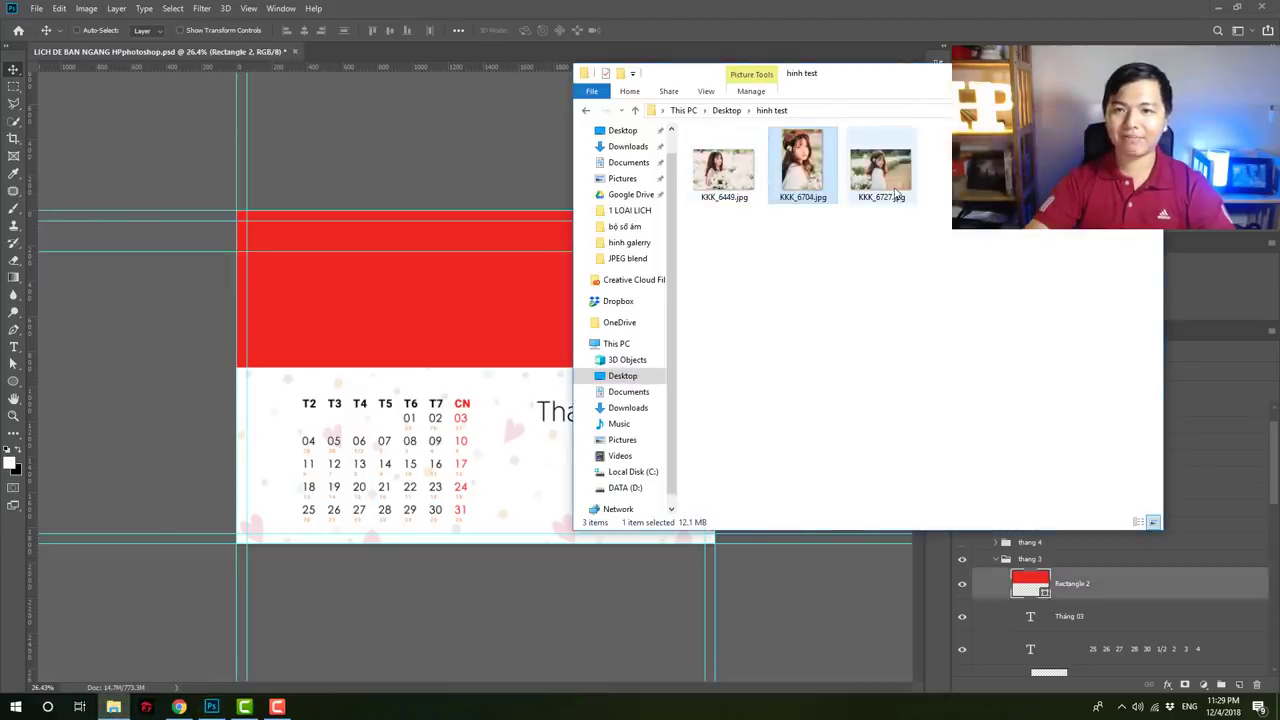
Step: Place a photo on the March page and clip it to the red Rectangle 2 banner
drag(723, 170, 431, 336)
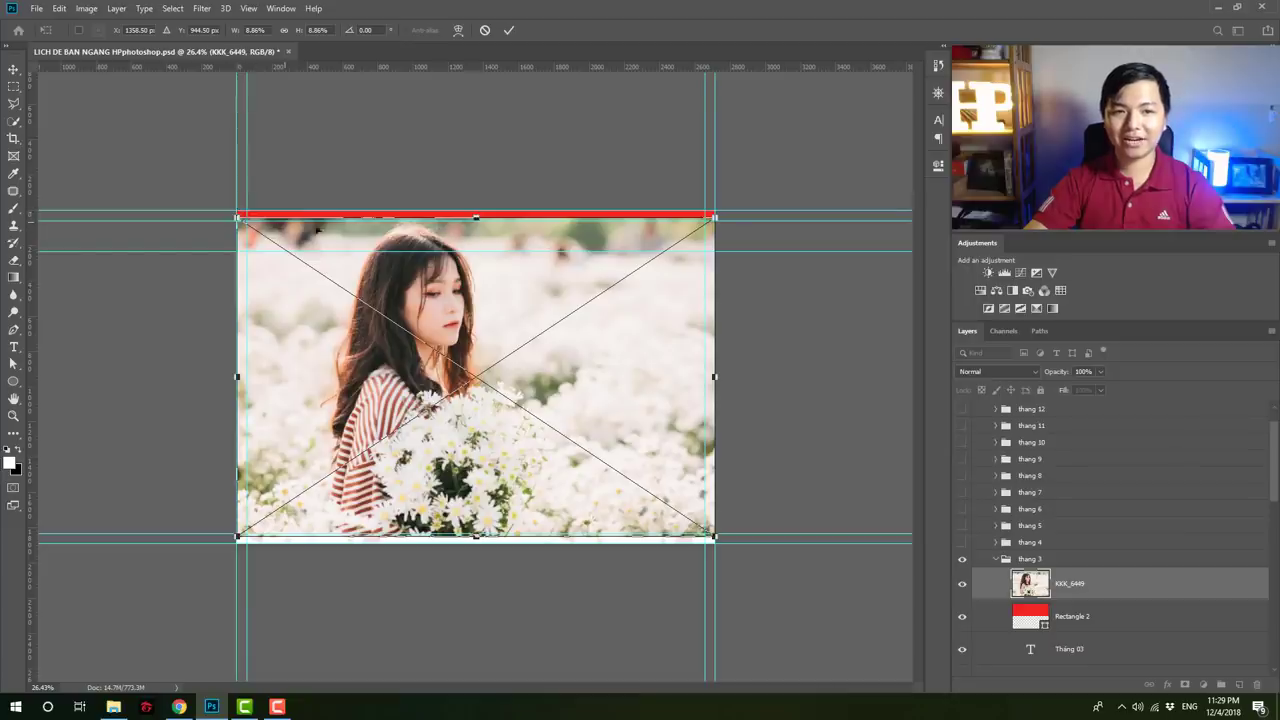
drag(544, 267, 546, 258)
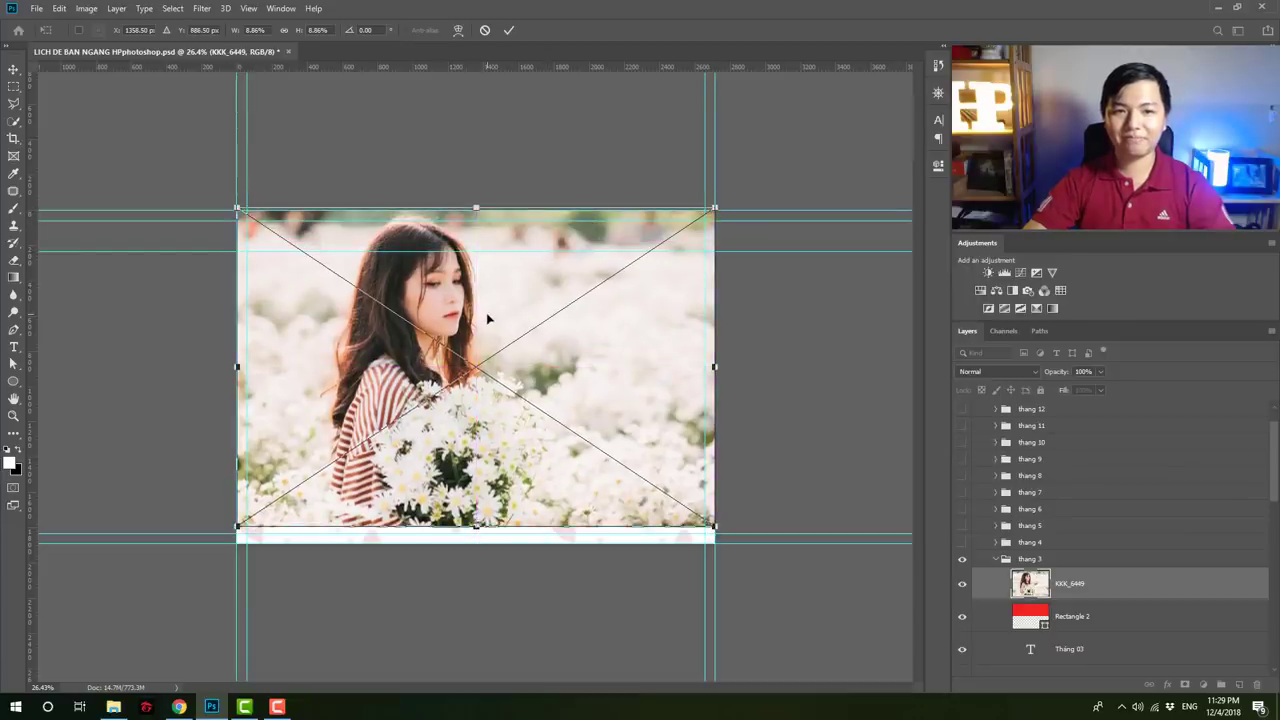
key(Return)
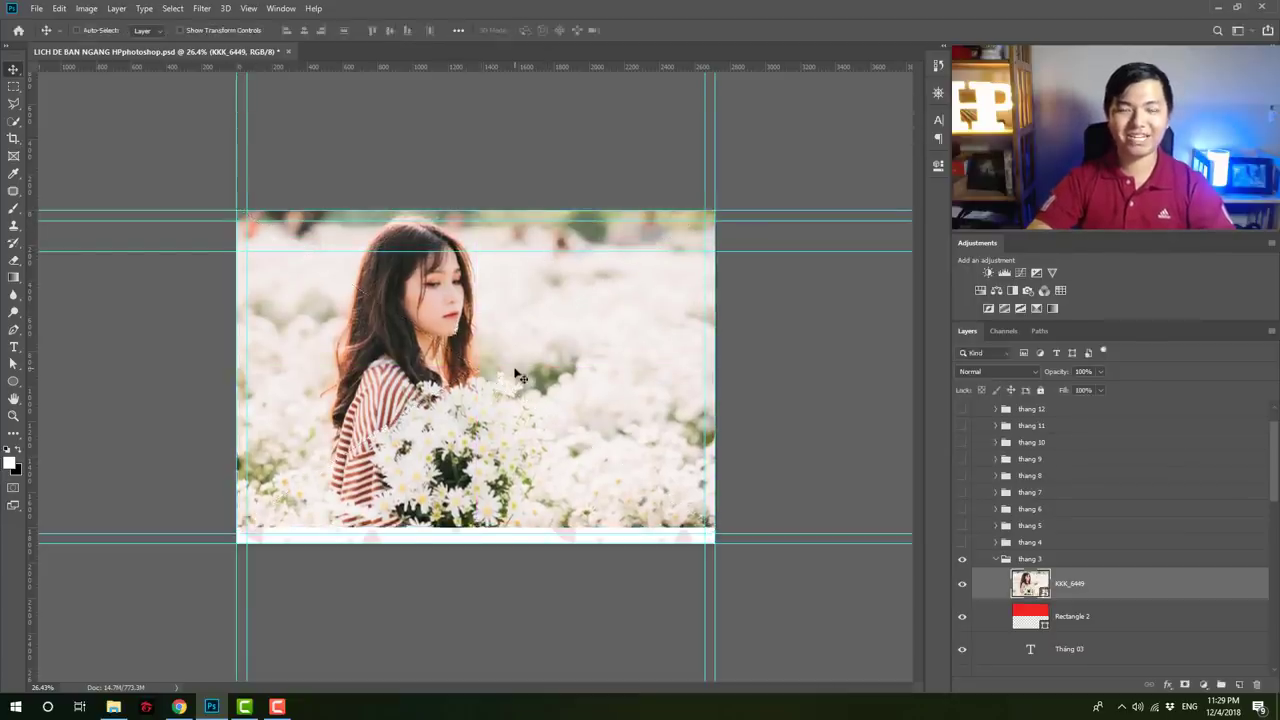
scroll(1090, 540, down, 2)
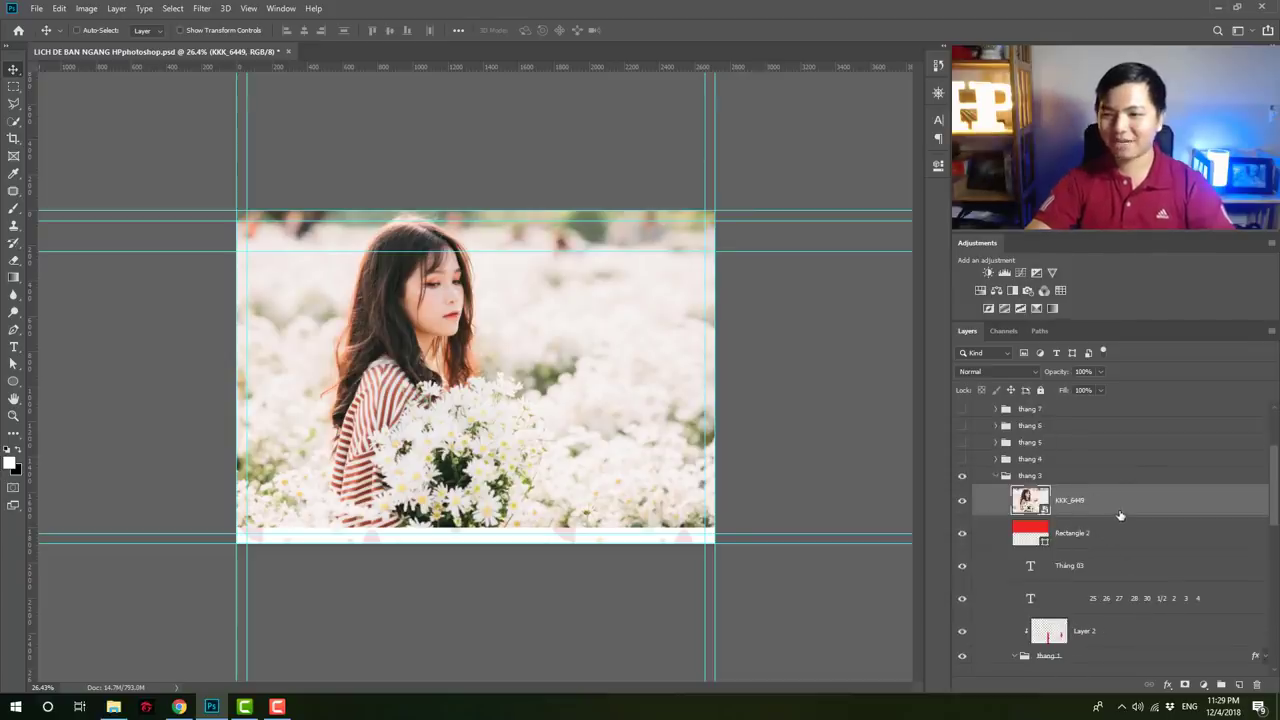
right_click(1120, 515)
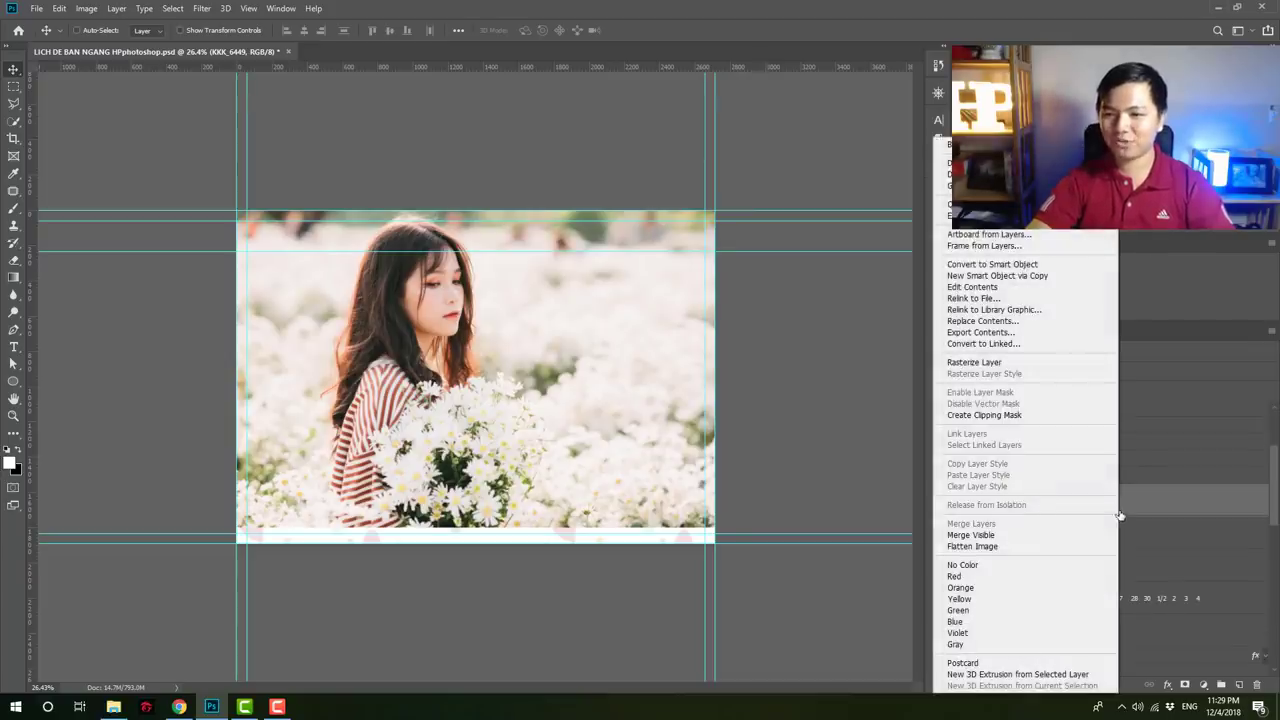
click(1030, 414)
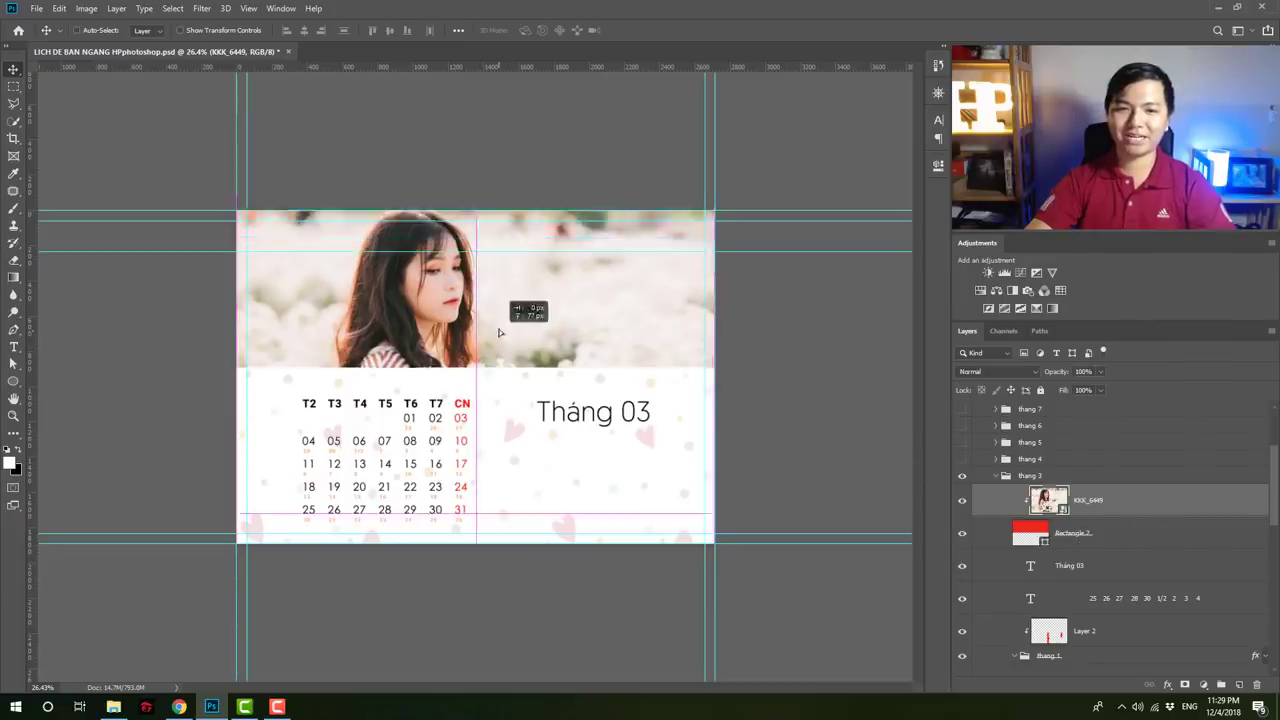
Step: Resize the photo to fill the banner, then delete the KKK_6449 layer
drag(491, 372, 495, 355)
key(ctrl+t)
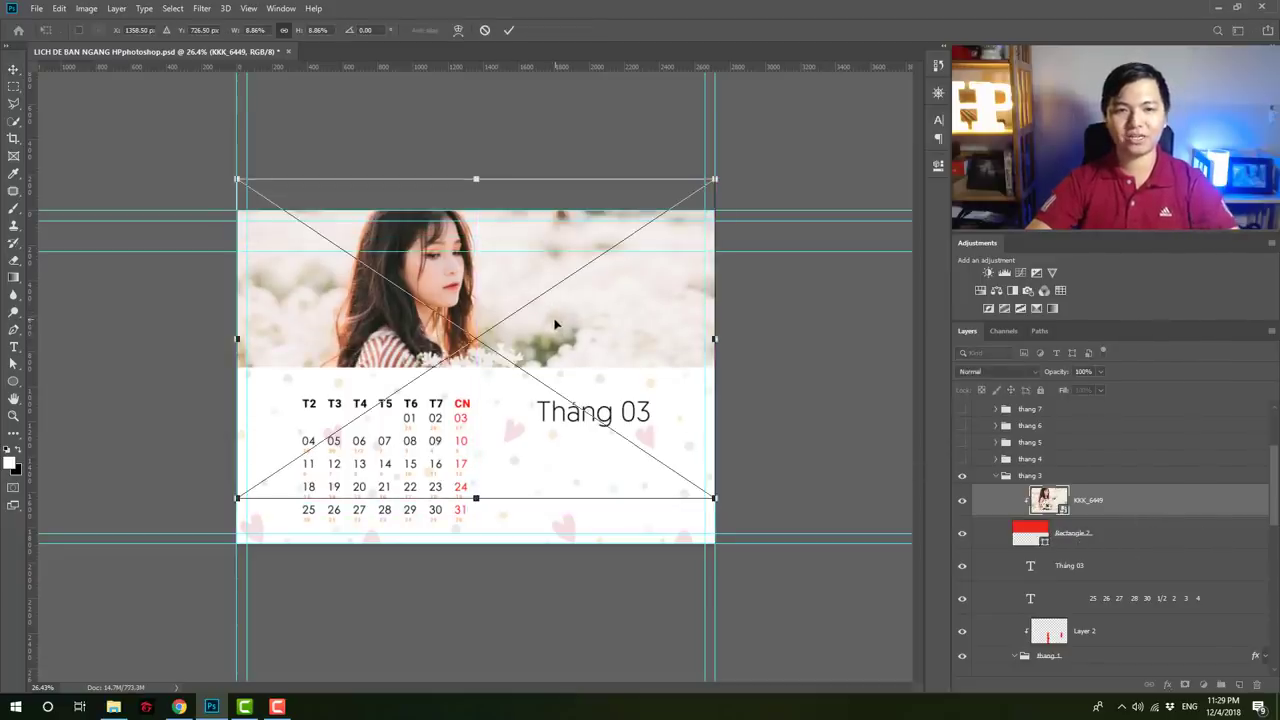
drag(555, 323, 557, 338)
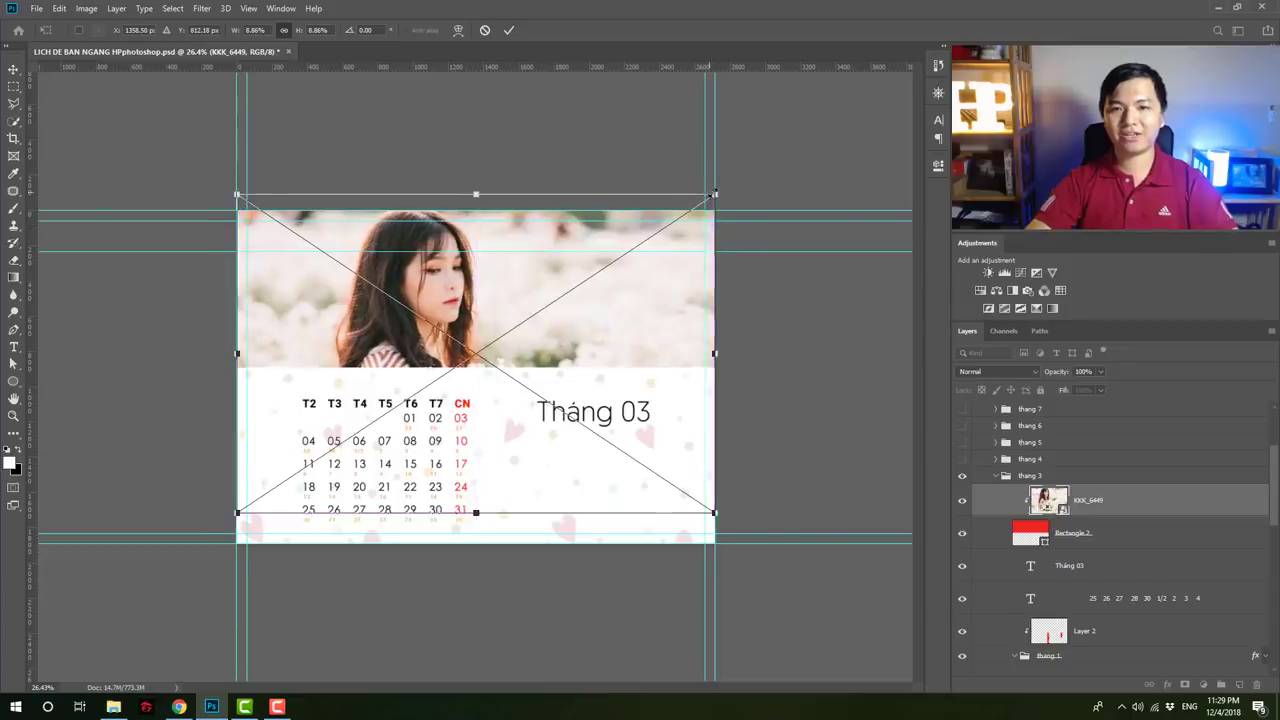
drag(714, 194, 850, 130)
drag(686, 223, 645, 277)
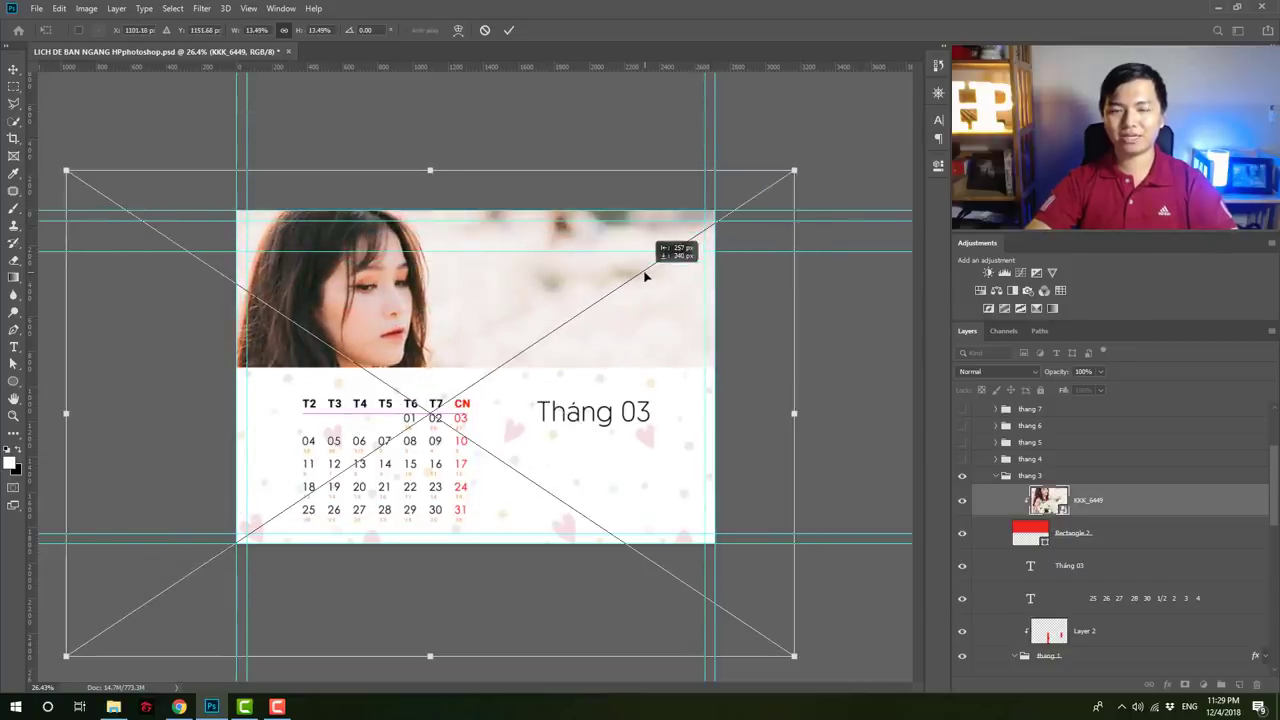
key(Return)
key(Delete)
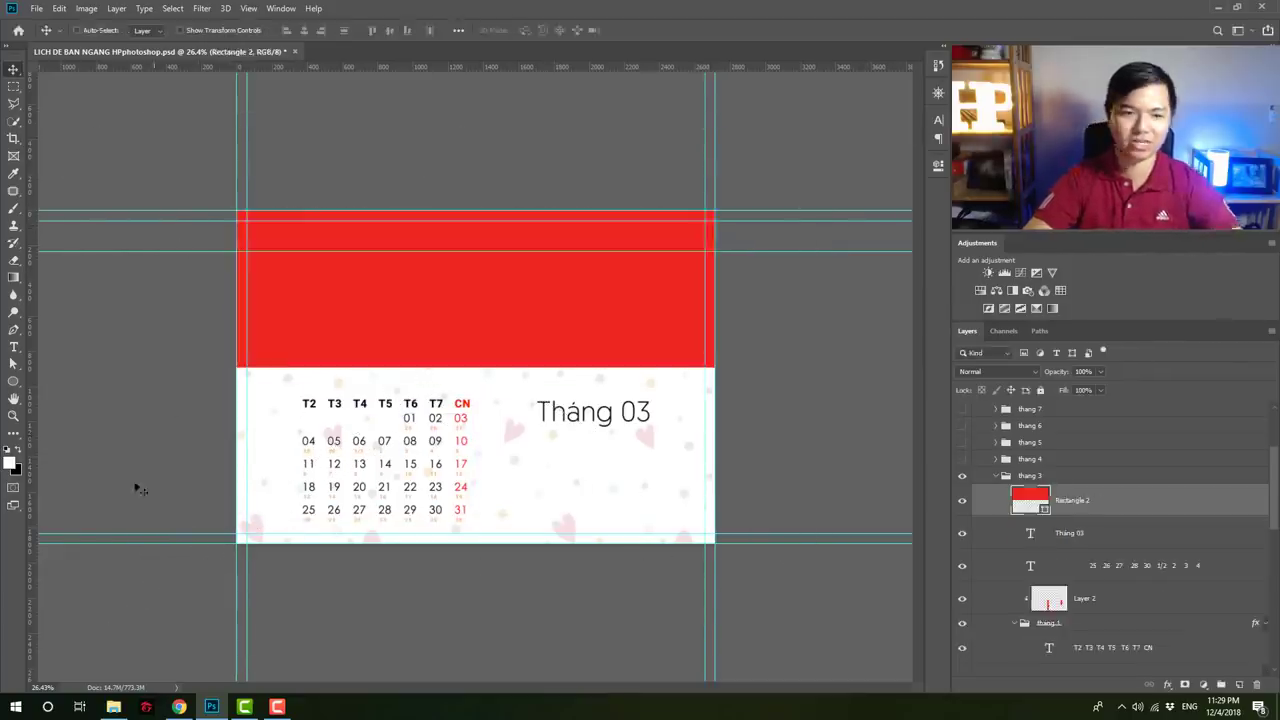
Step: Place KKK_6727 on the March page, clip it to the red top band and shift it upward
click(113, 707)
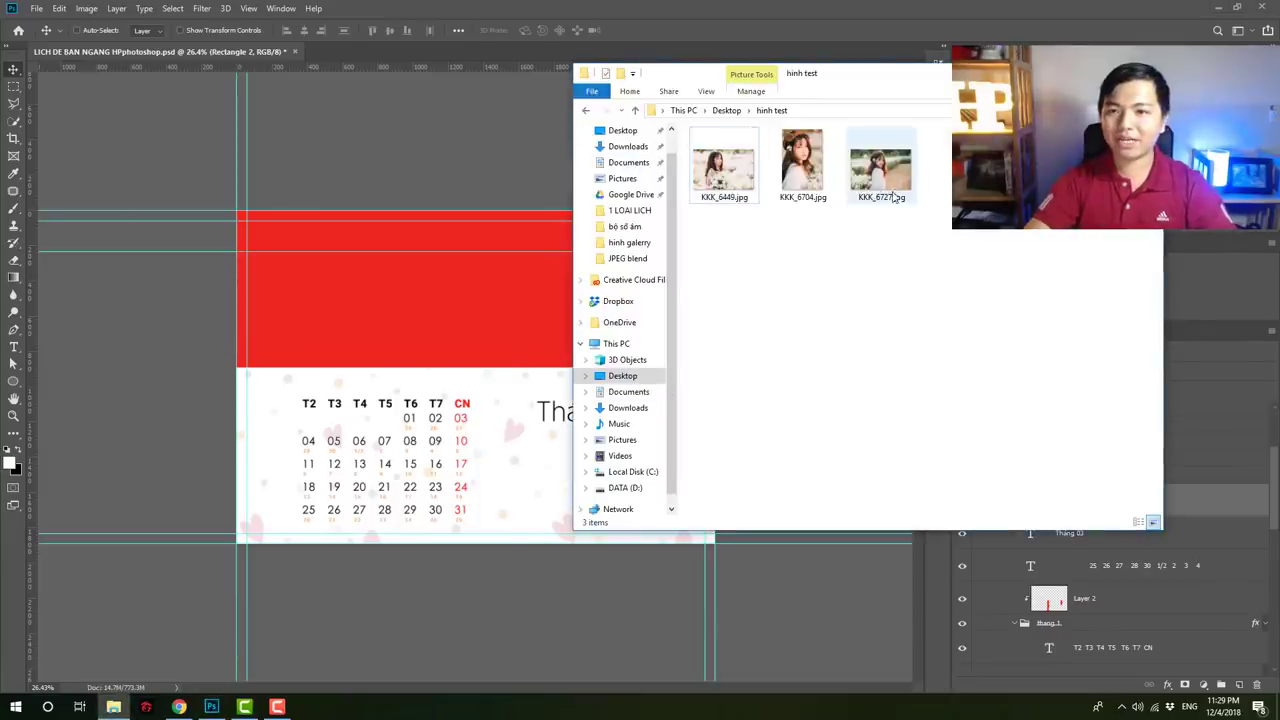
key(ctrl+a)
drag(897, 197, 513, 346)
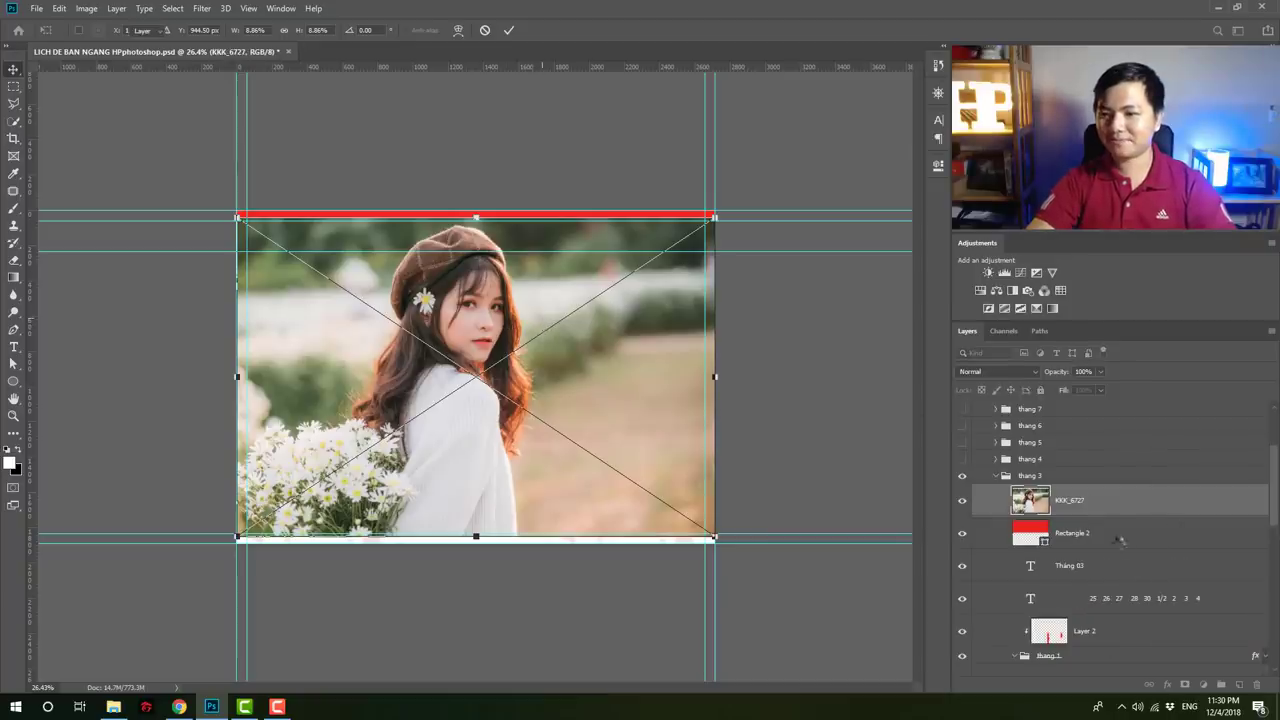
key(Return)
alt+click(1121, 516)
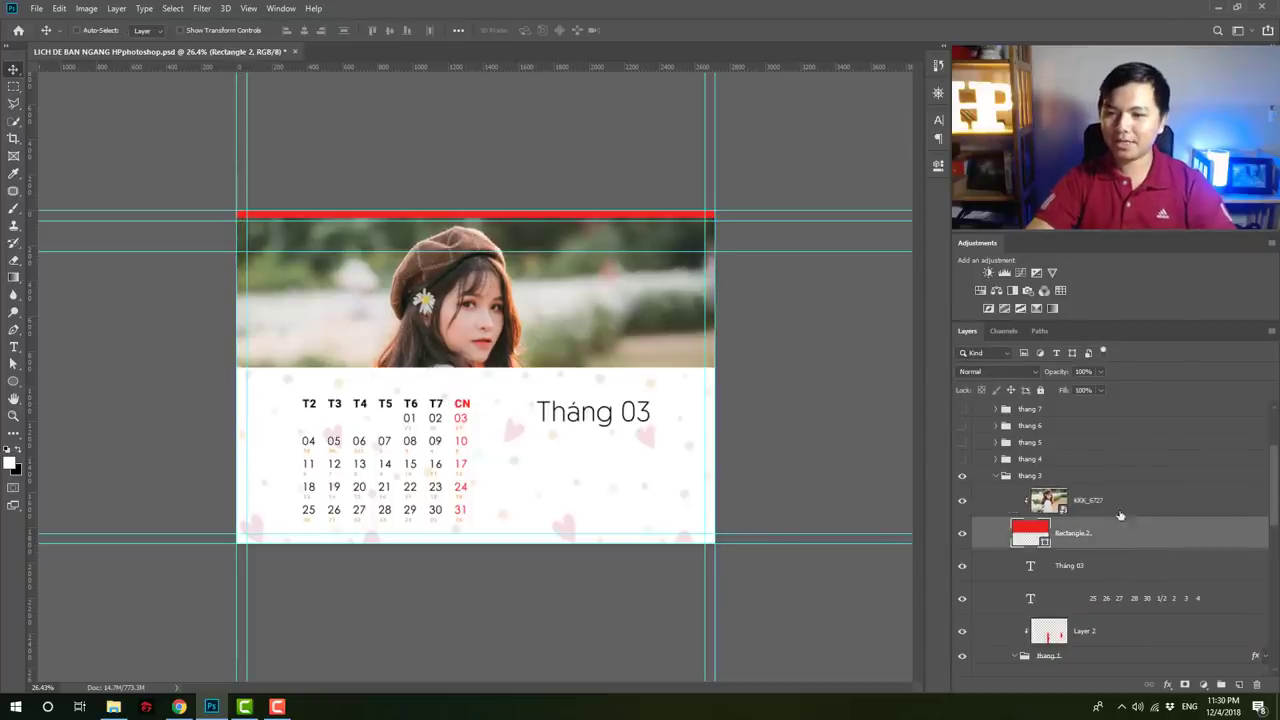
drag(607, 328, 611, 312)
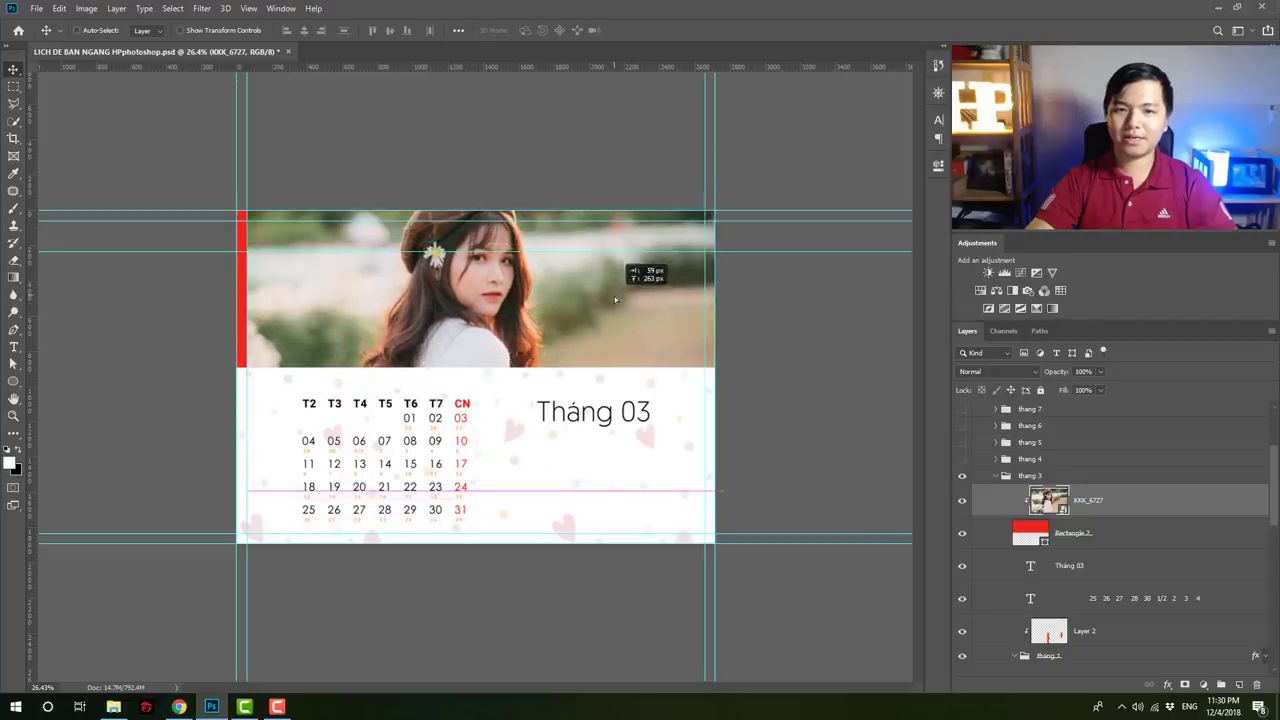
drag(611, 312, 614, 296)
Step: Hide the March page, show the thang 4 group and select its red Rectangle 3 layer
click(962, 476)
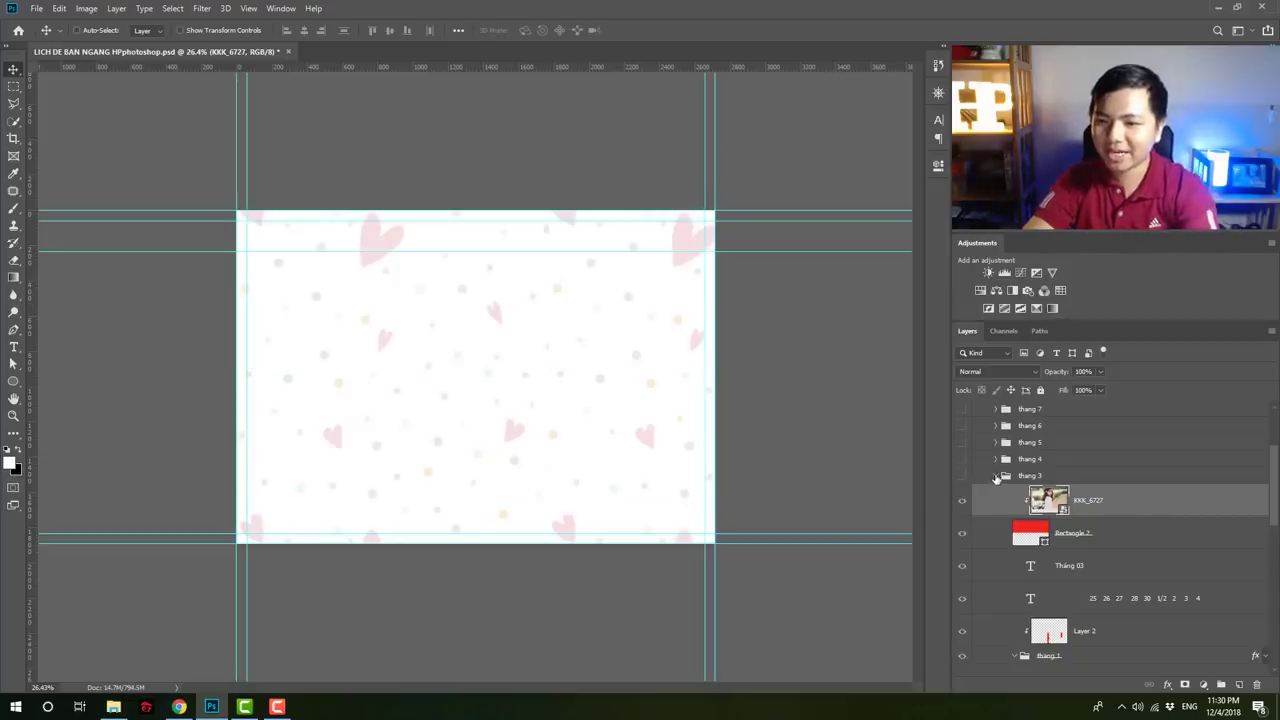
click(992, 476)
click(962, 459)
click(962, 459)
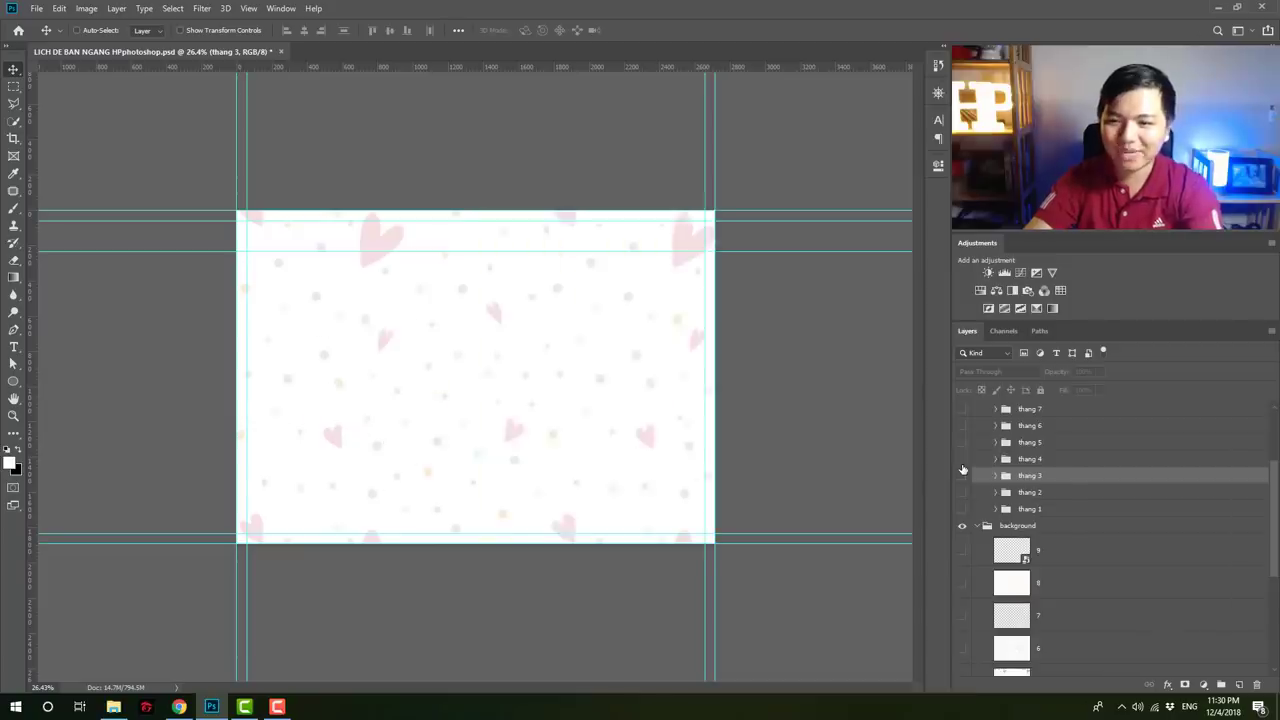
click(962, 459)
click(1015, 460)
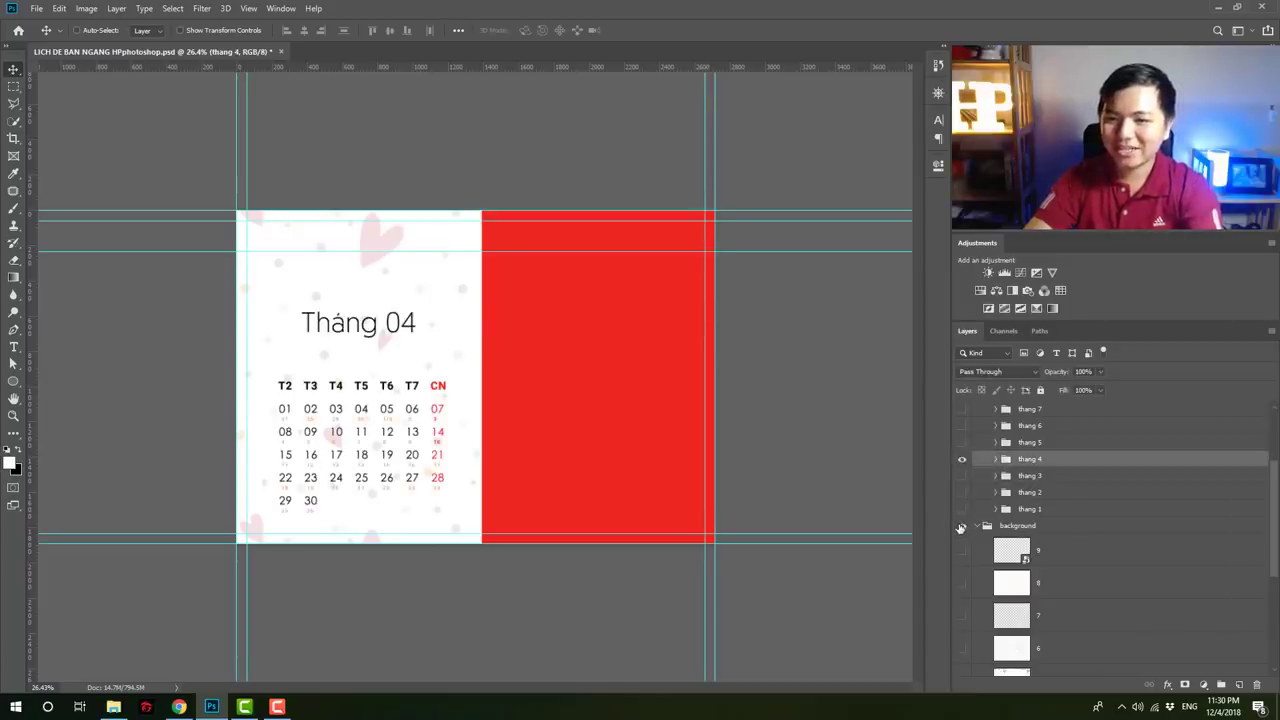
click(995, 463)
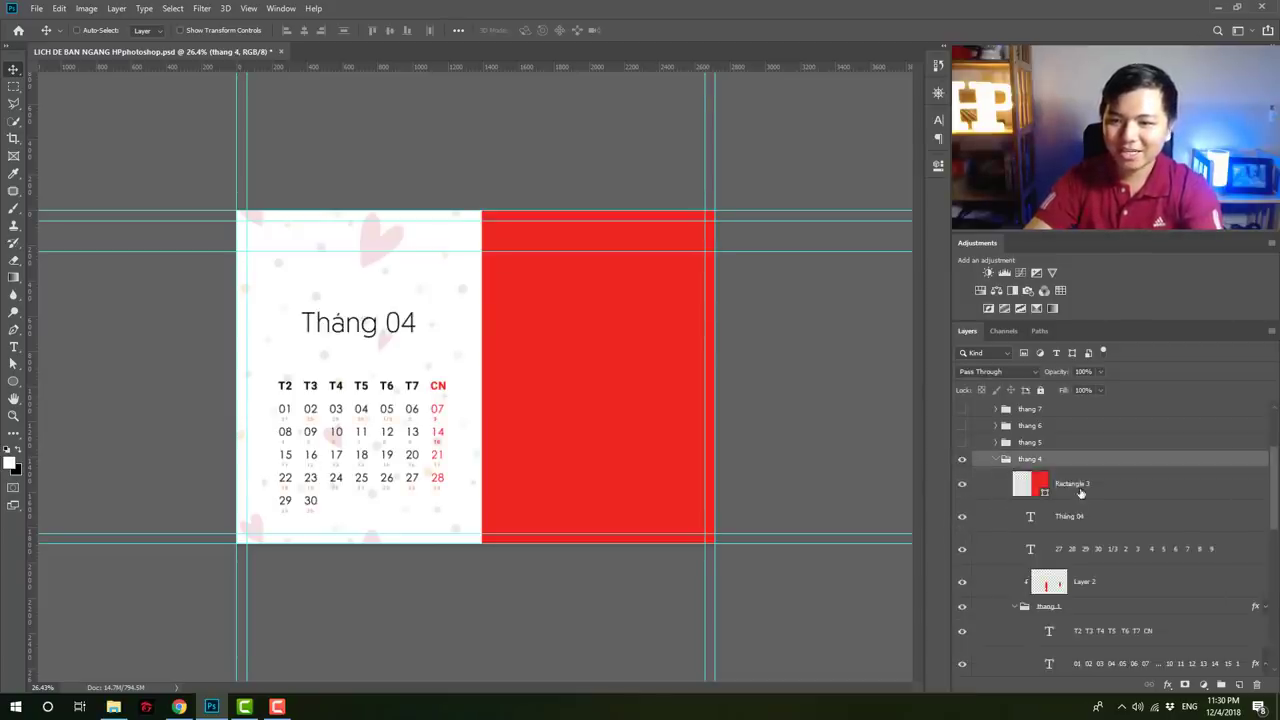
click(1080, 490)
Step: Place the KKK_6449 photo on the April page, enlarged over the red panel
click(113, 707)
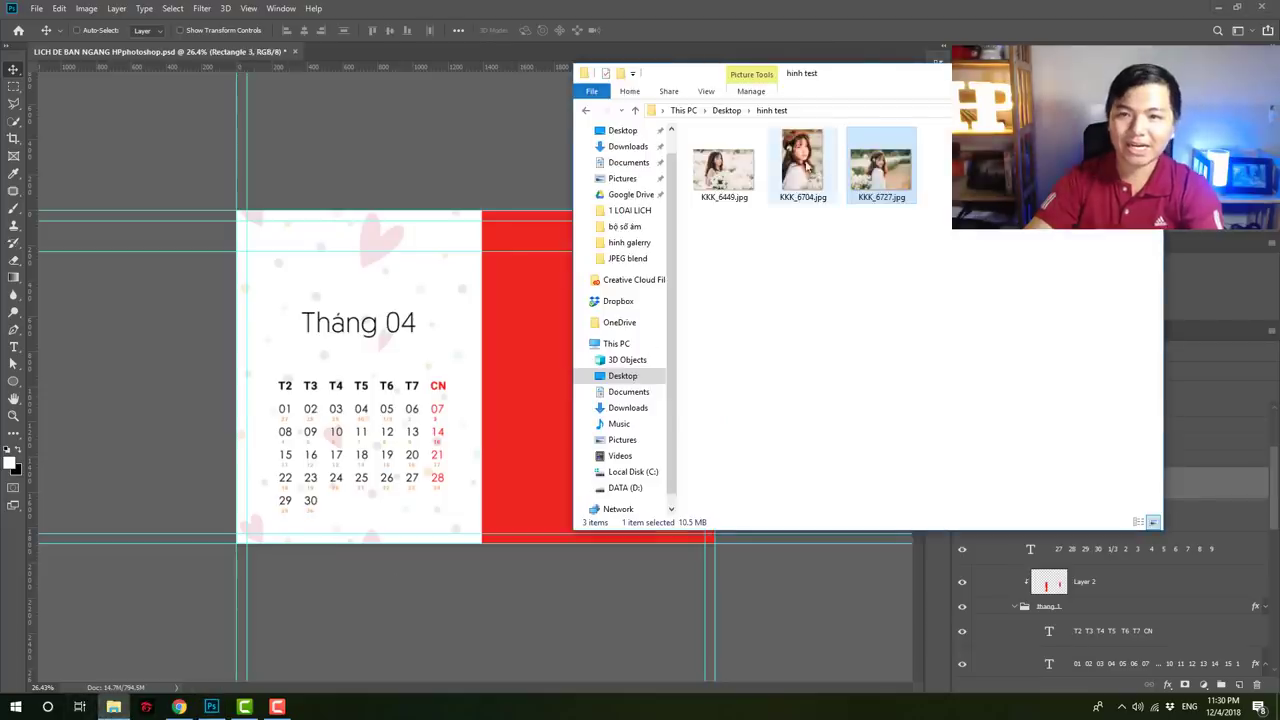
mouse_move(724, 168)
mouse_down()
mouse_move(485, 347)
mouse_move(486, 410)
mouse_move(643, 399)
mouse_up()
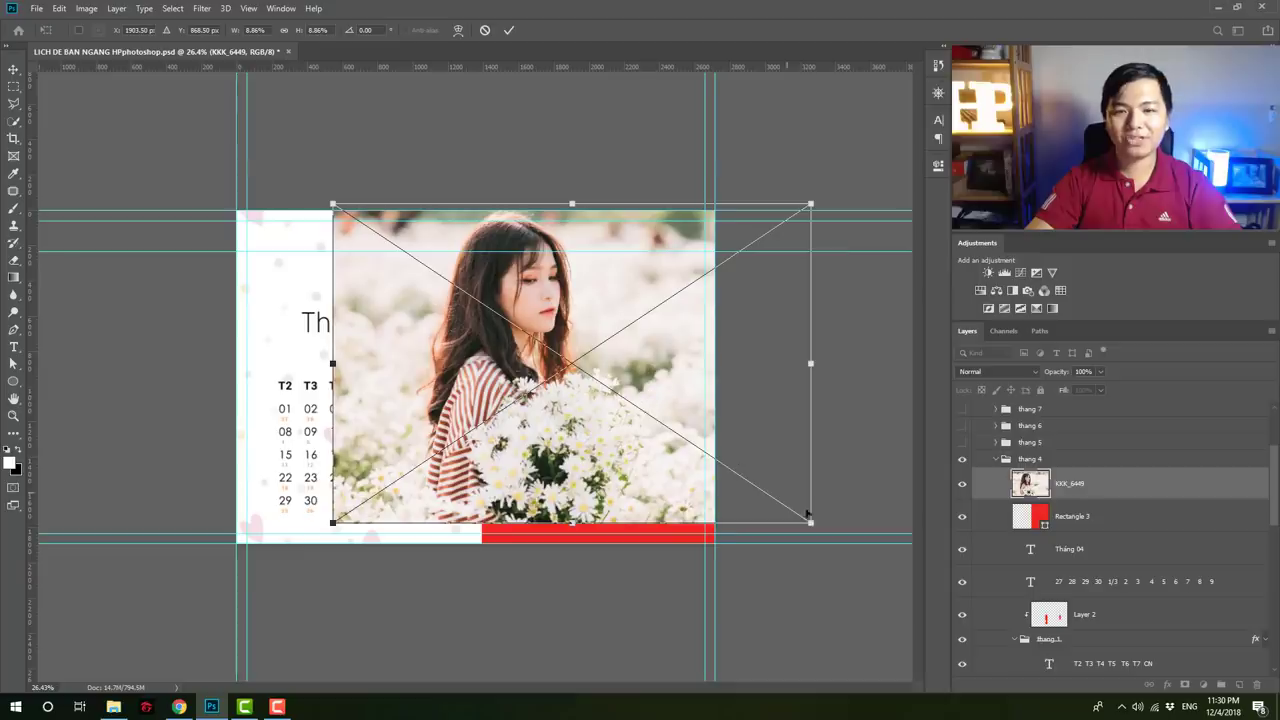
drag(816, 526, 871, 560)
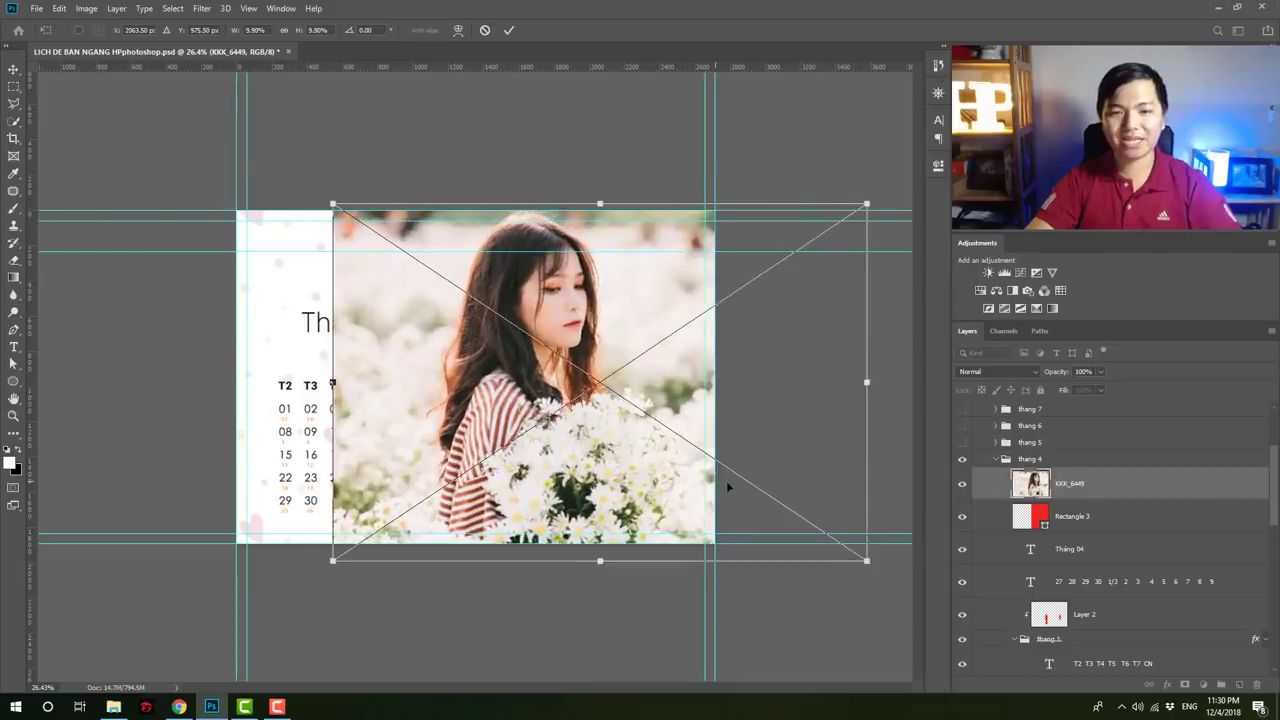
drag(726, 480, 741, 485)
key(Return)
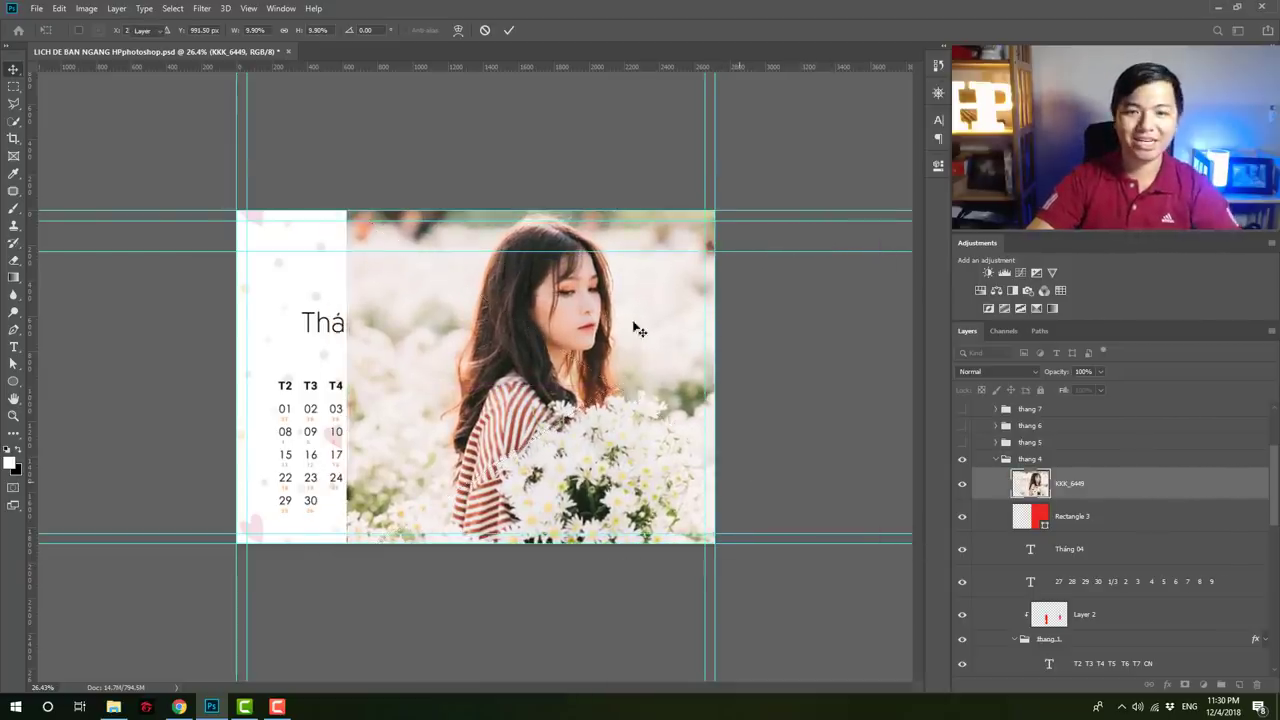
right_click(1117, 497)
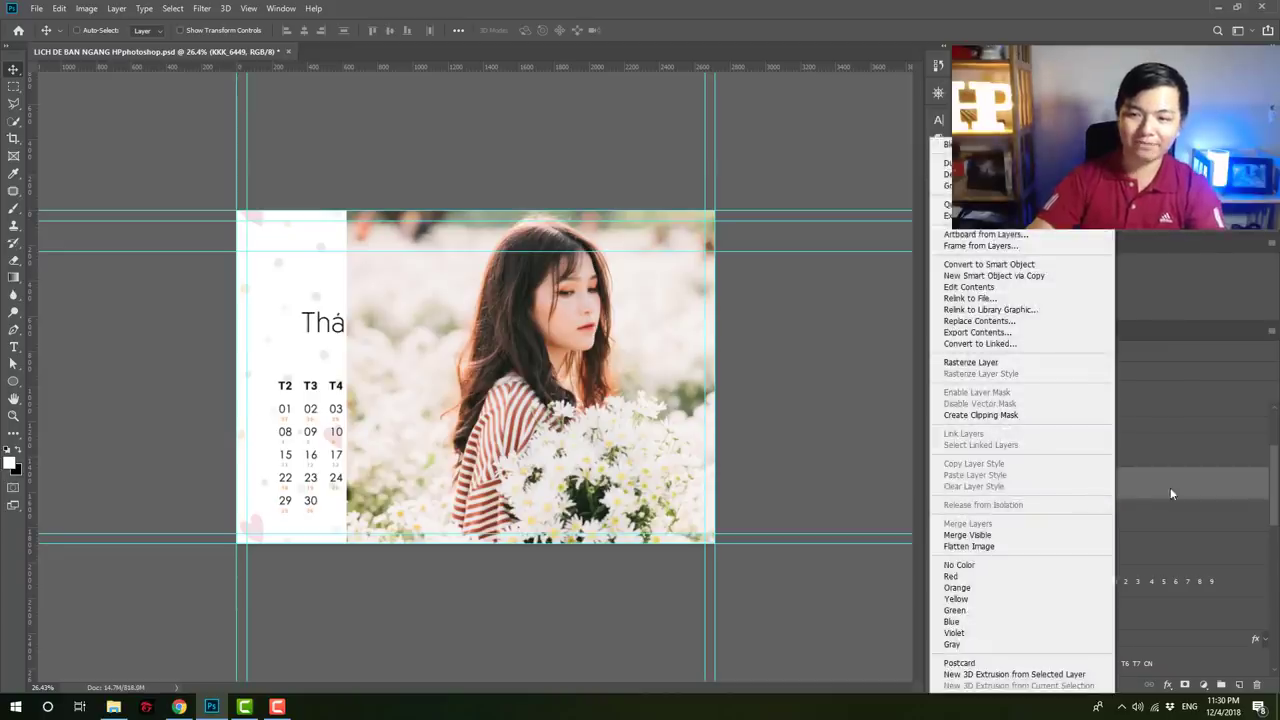
click(1119, 493)
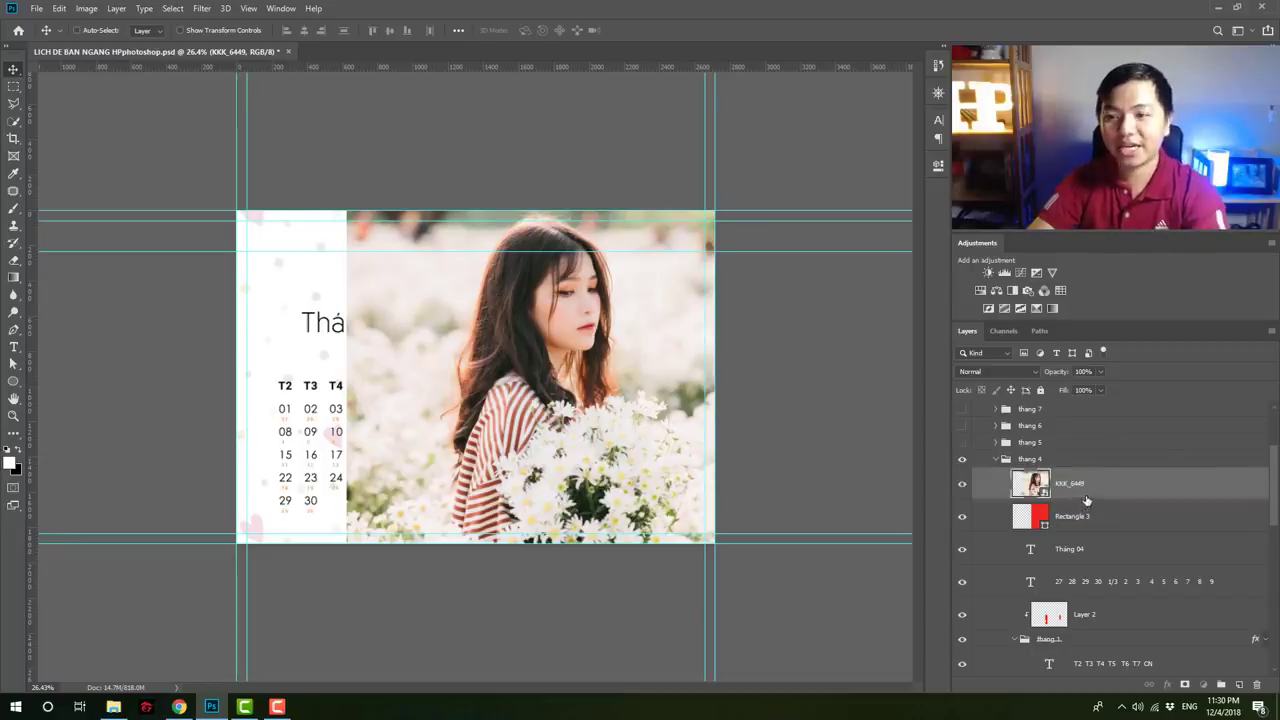
Step: Clip the KKK_6449 photo to Rectangle 3 and shift it right inside the panel
right_click(1091, 497)
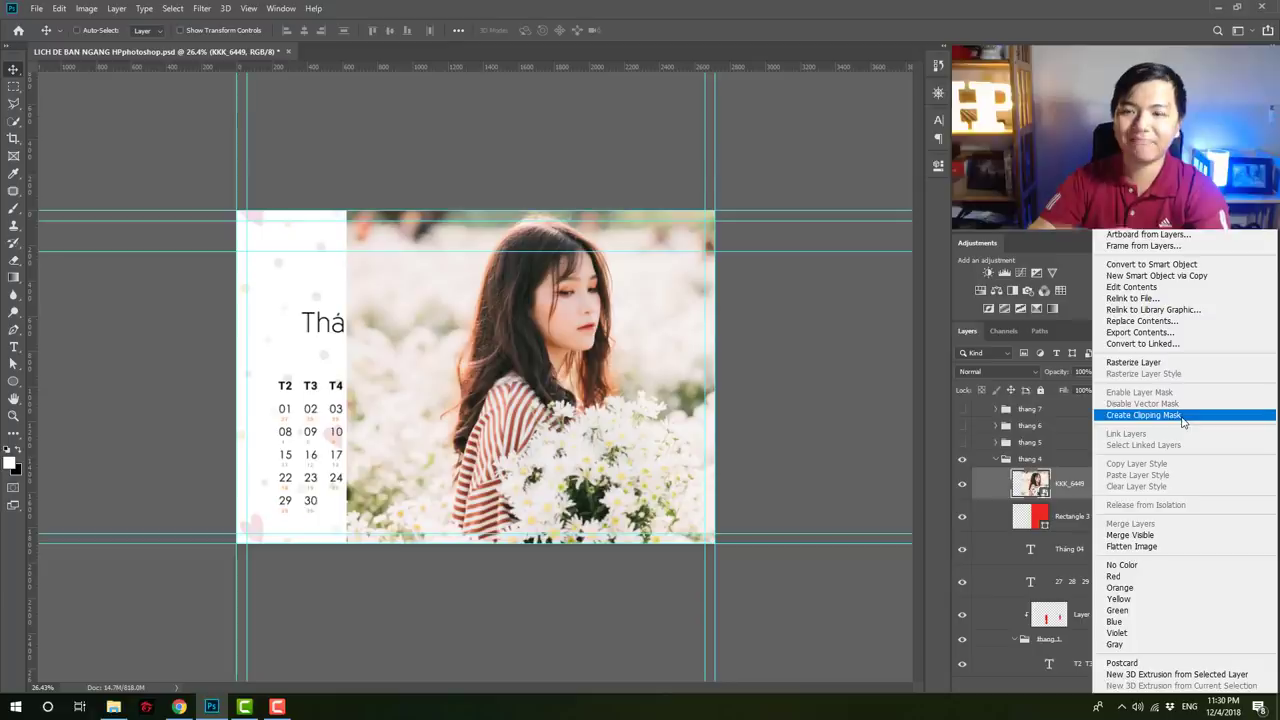
click(1187, 416)
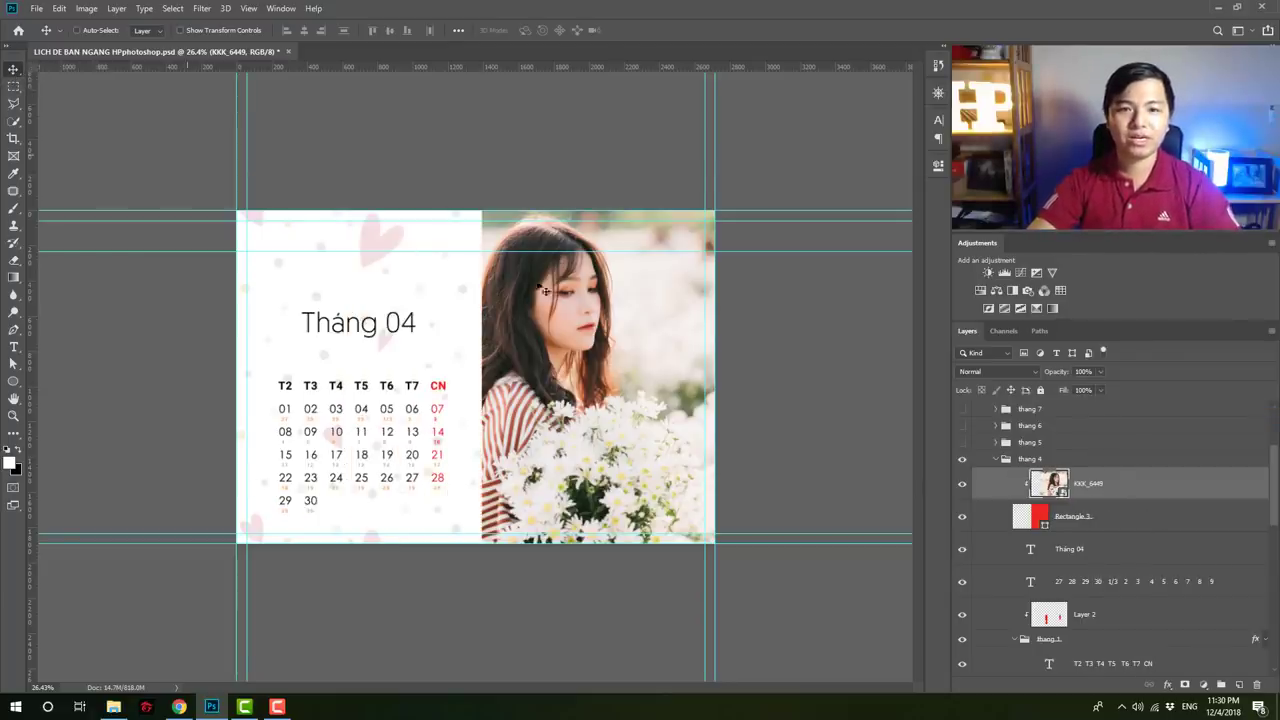
drag(560, 337, 606, 337)
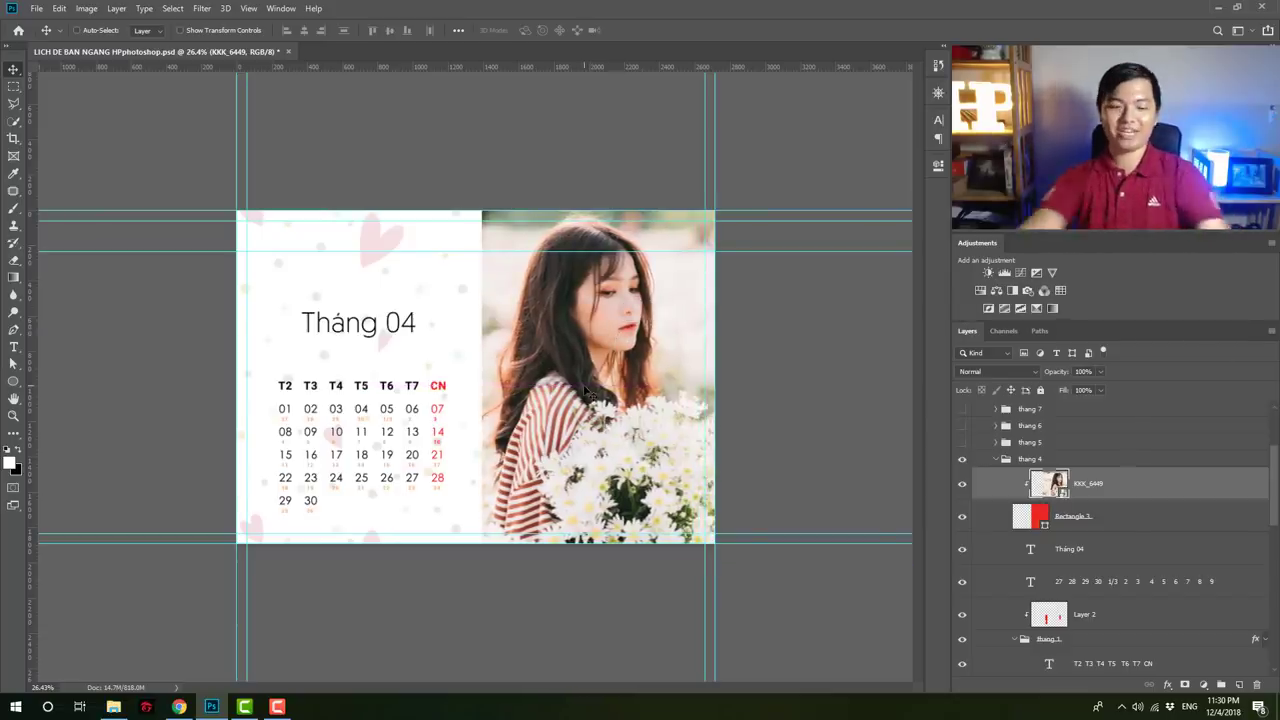
Step: Enlarge the KKK_6449 photo and move it lower in the April panel to frame the girl's head
key(ctrl+t)
drag(390, 210, 239, 106)
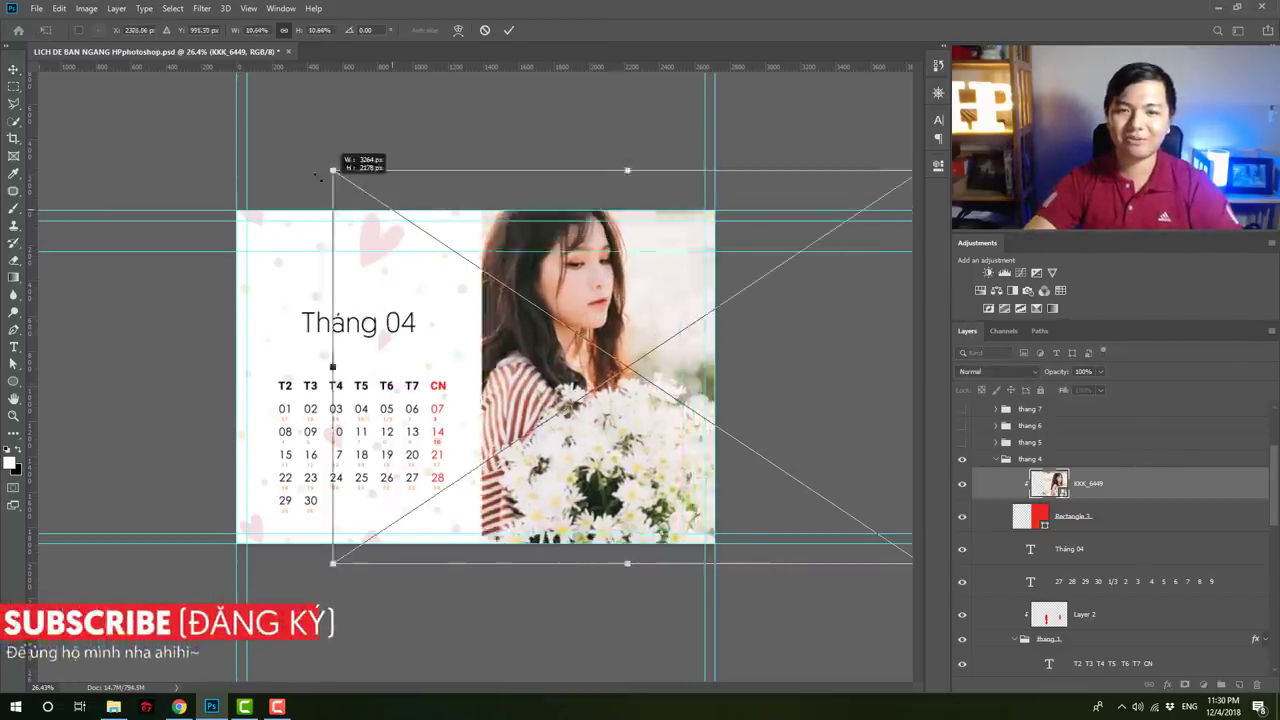
mouse_move(559, 277)
mouse_down()
mouse_move(651, 372)
mouse_move(621, 263)
mouse_up()
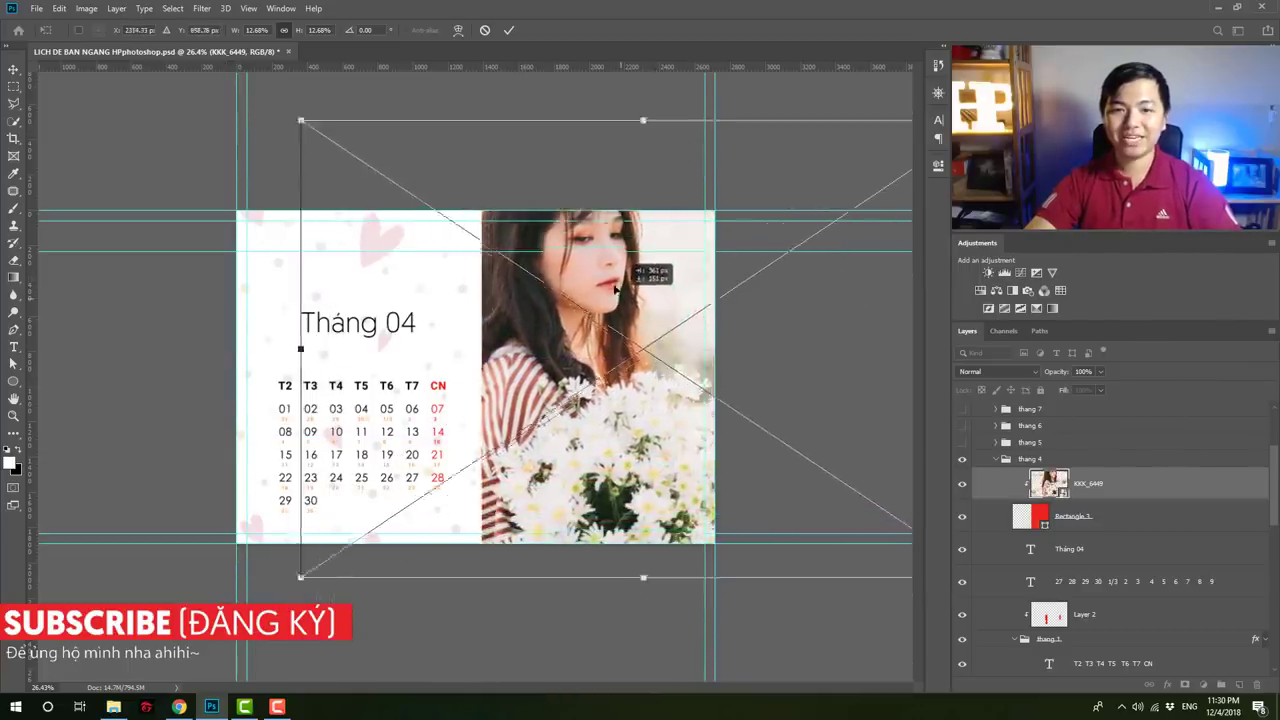
key(Return)
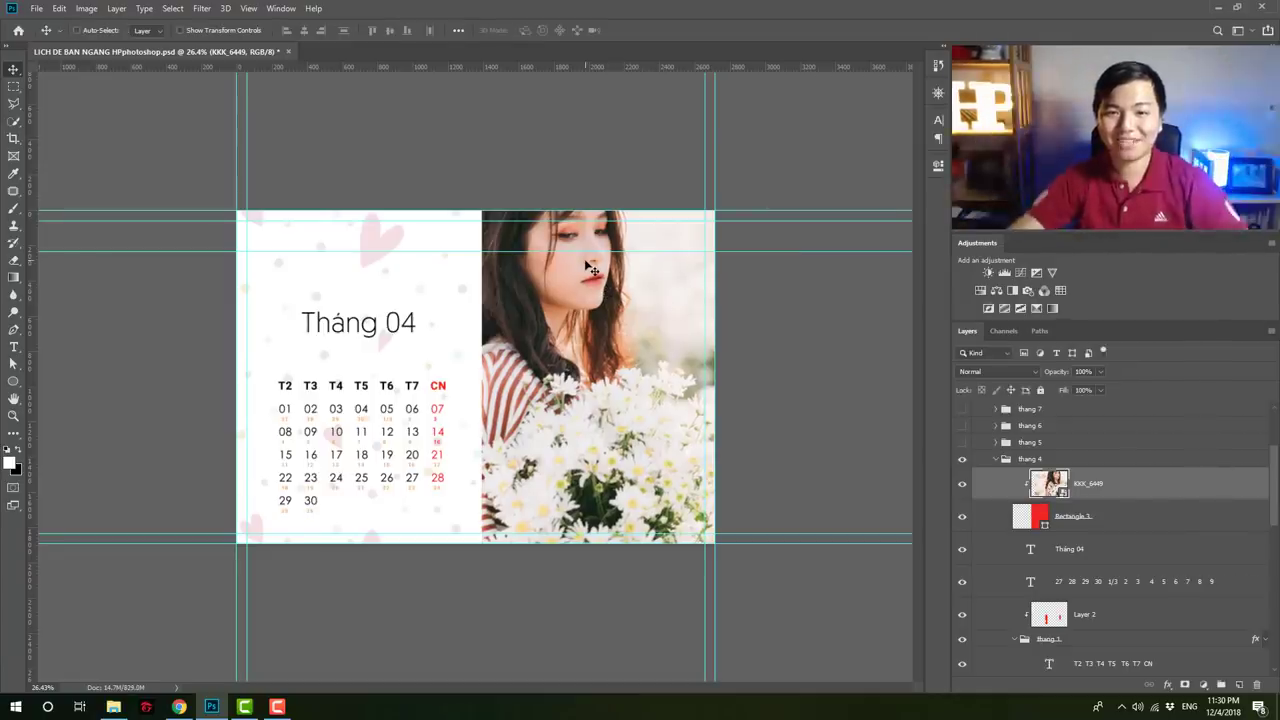
mouse_move(590, 268)
mouse_down()
mouse_move(605, 372)
mouse_move(615, 360)
mouse_up()
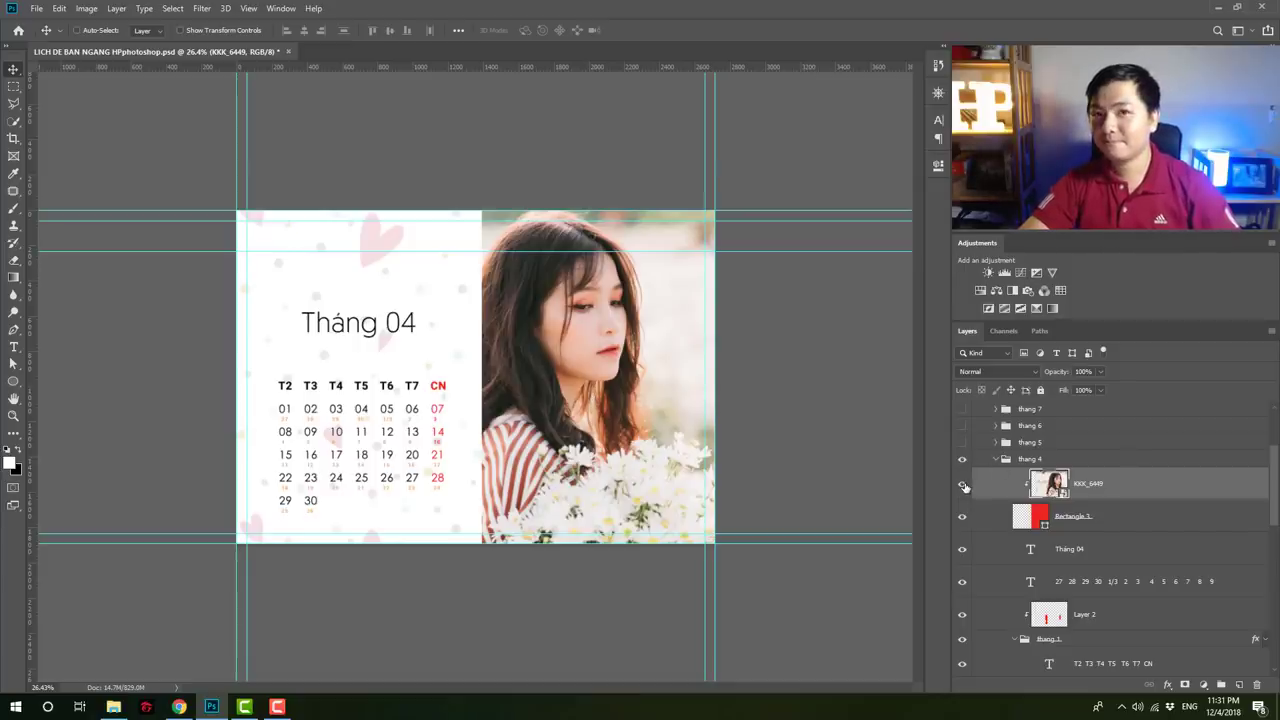
click(963, 485)
click(963, 485)
Step: Save the April page as a quality-12 JPEG named 'thang 4' in the Desktop 'in lich' folder
click(998, 460)
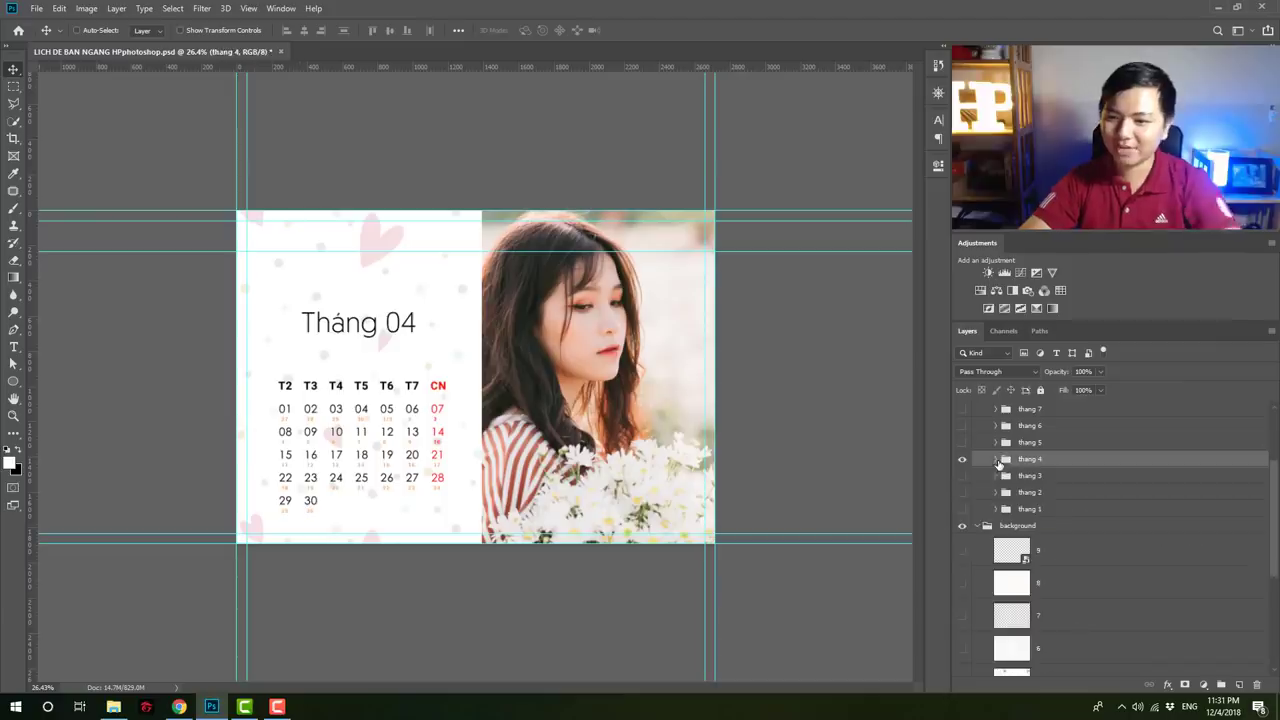
key(ctrl+shift+s)
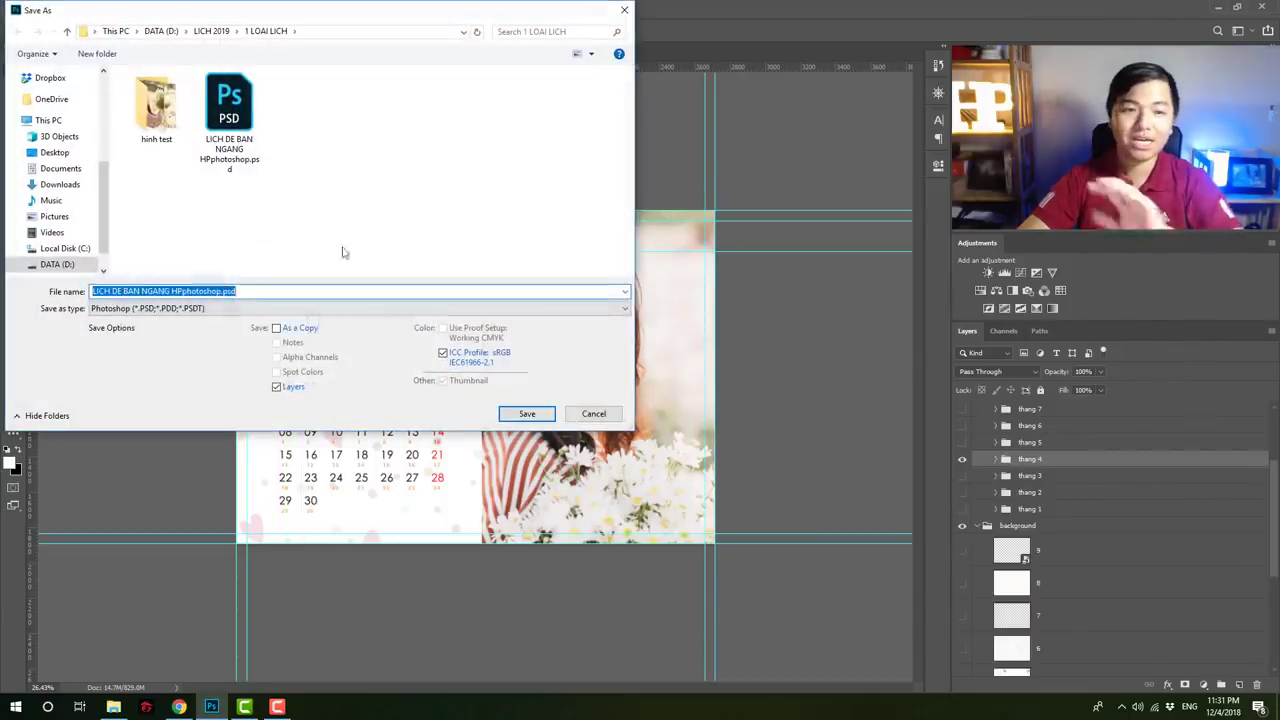
click(207, 308)
click(130, 411)
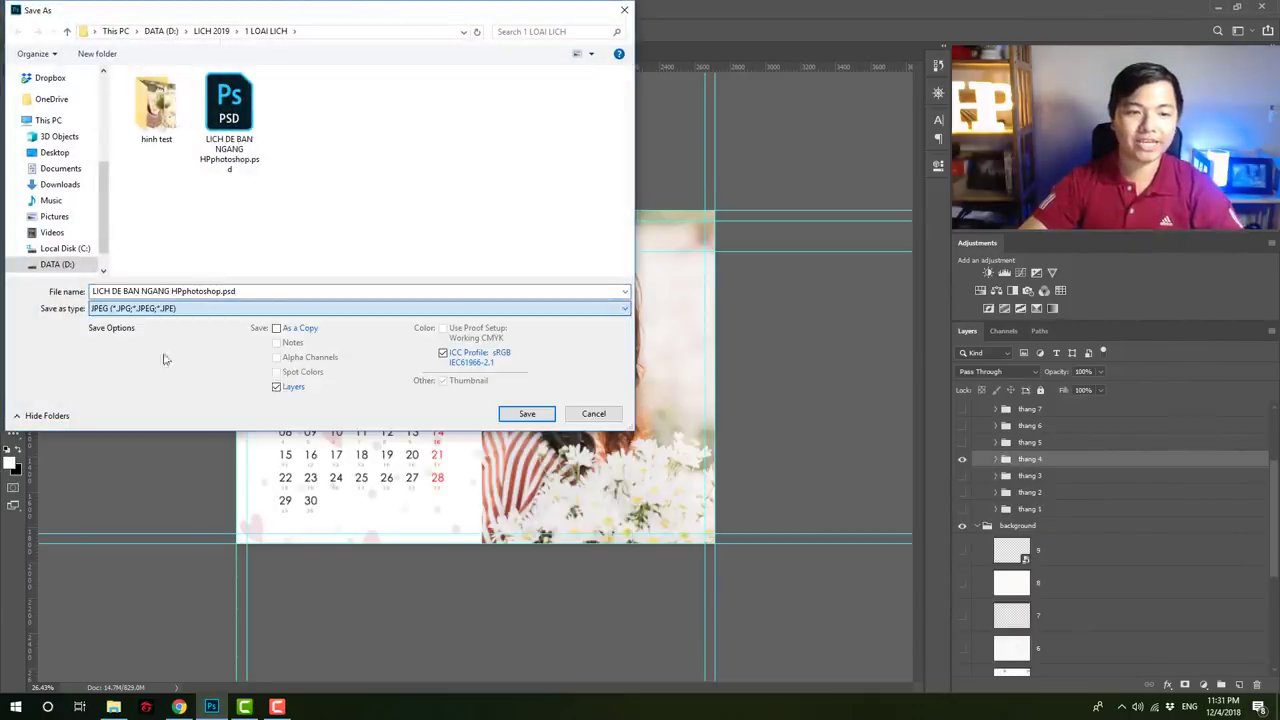
click(54, 152)
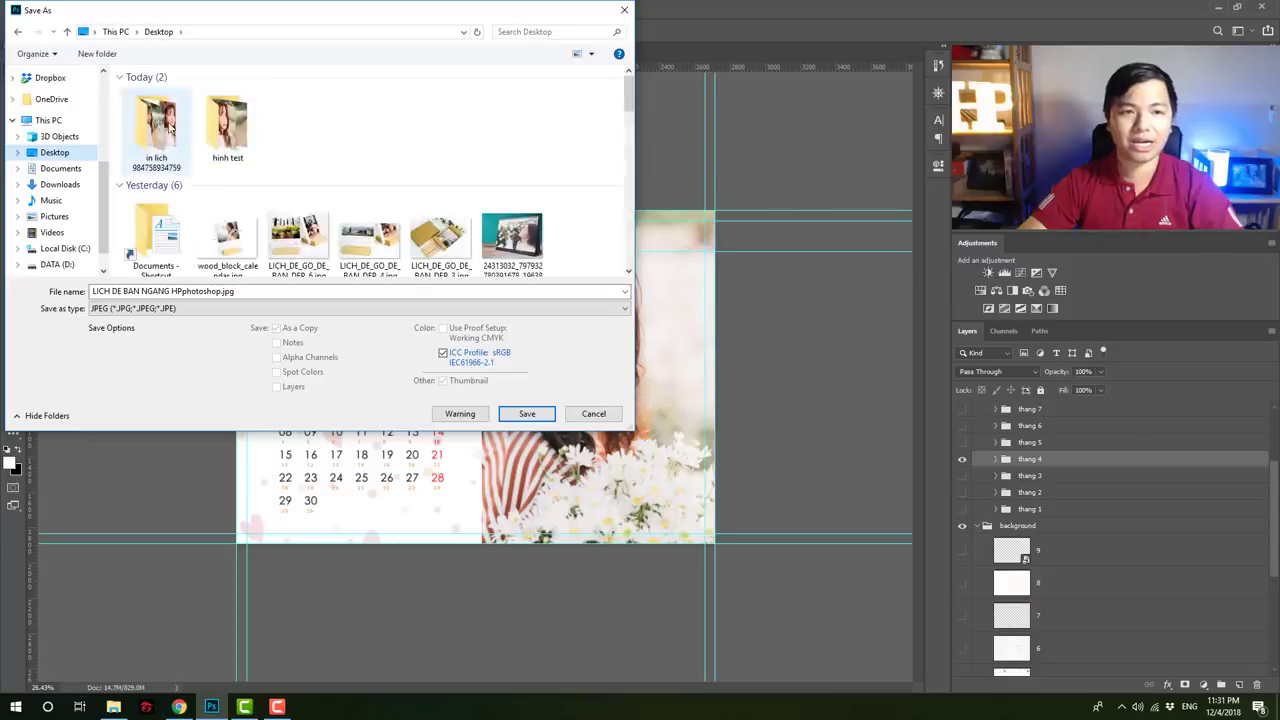
double_click(152, 110)
triple_click(248, 291)
text(t)
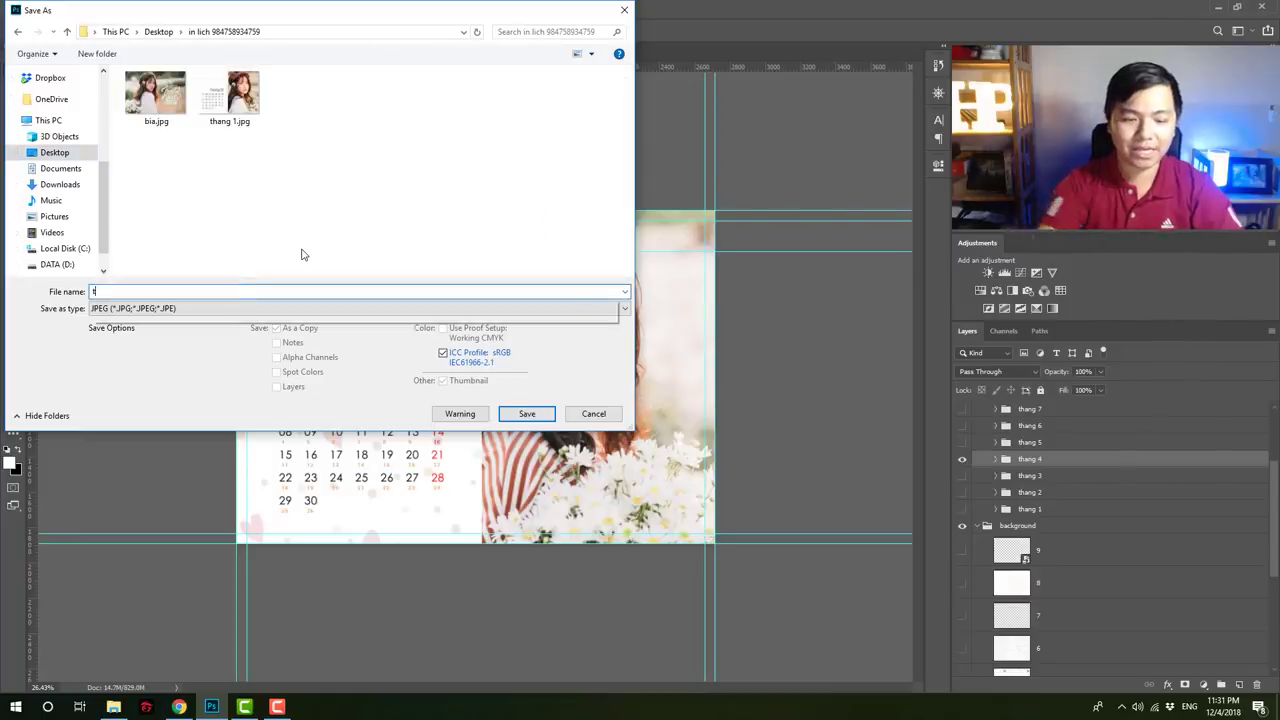
text(hang 4)
key(Return)
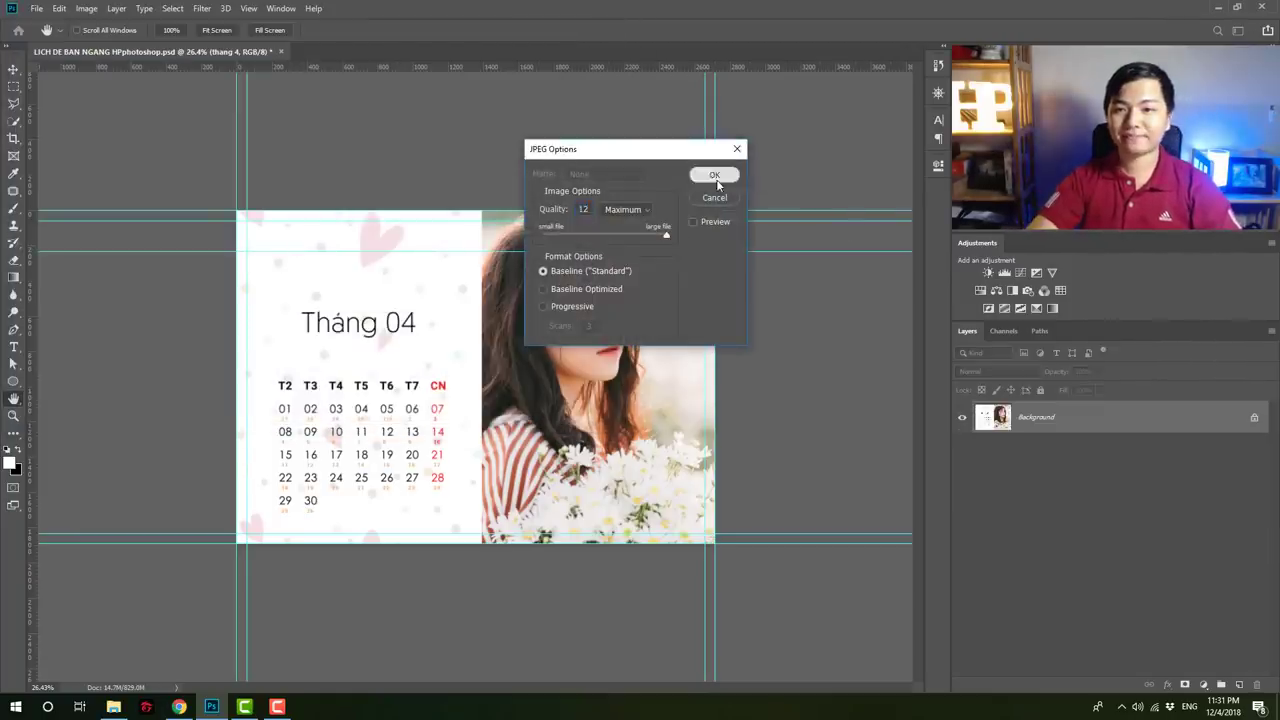
click(716, 175)
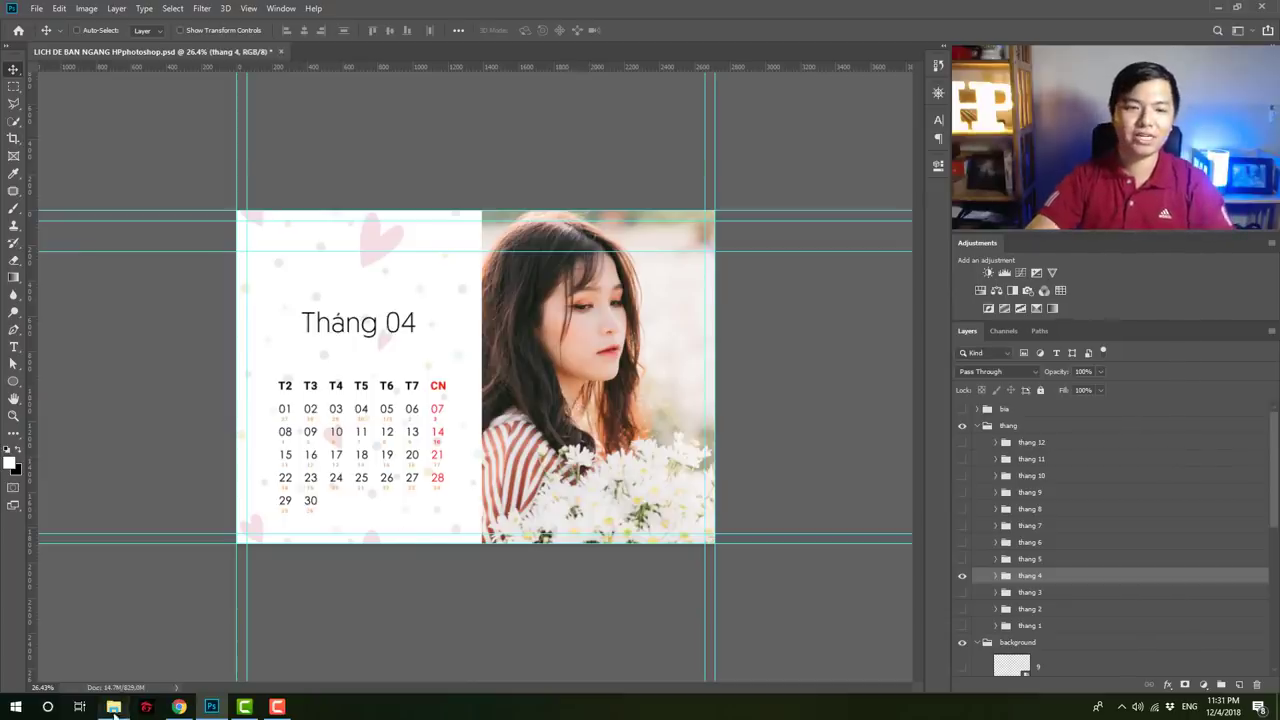
Step: Compress bia.jpg, thang 1.jpg and thang 4.jpg from the 'in lich' folder into a zip
click(113, 707)
click(624, 376)
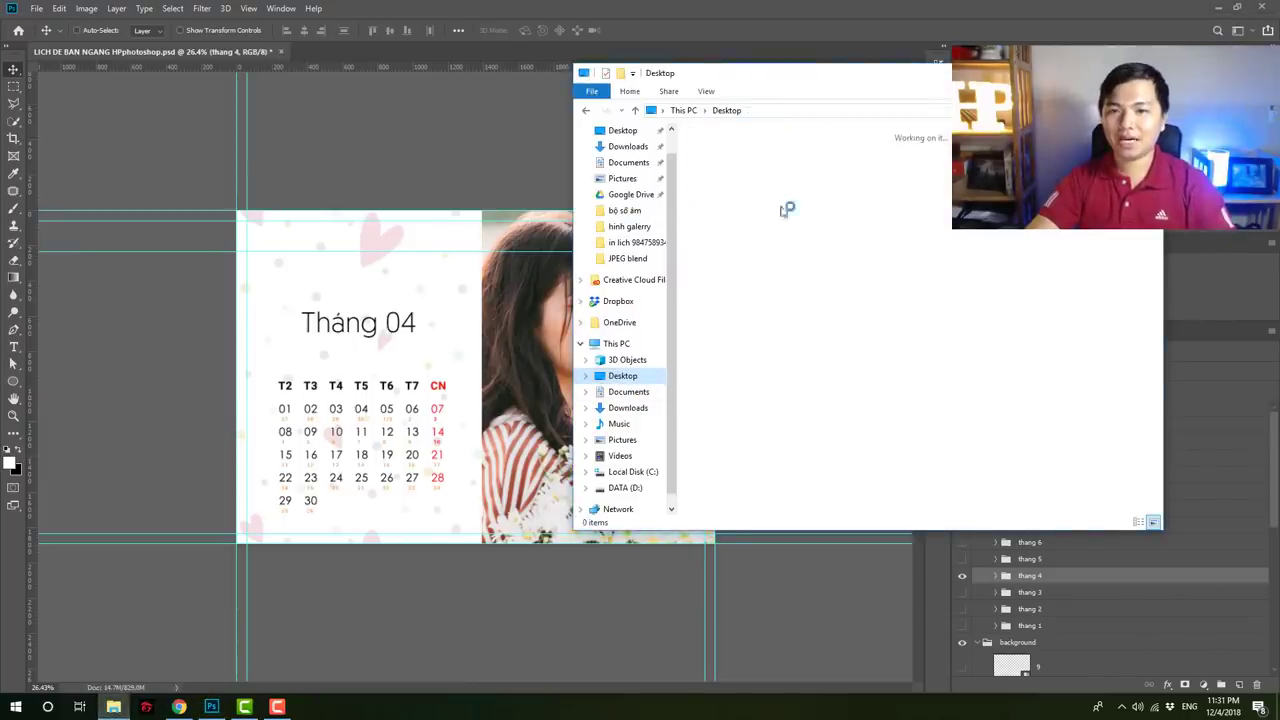
double_click(730, 165)
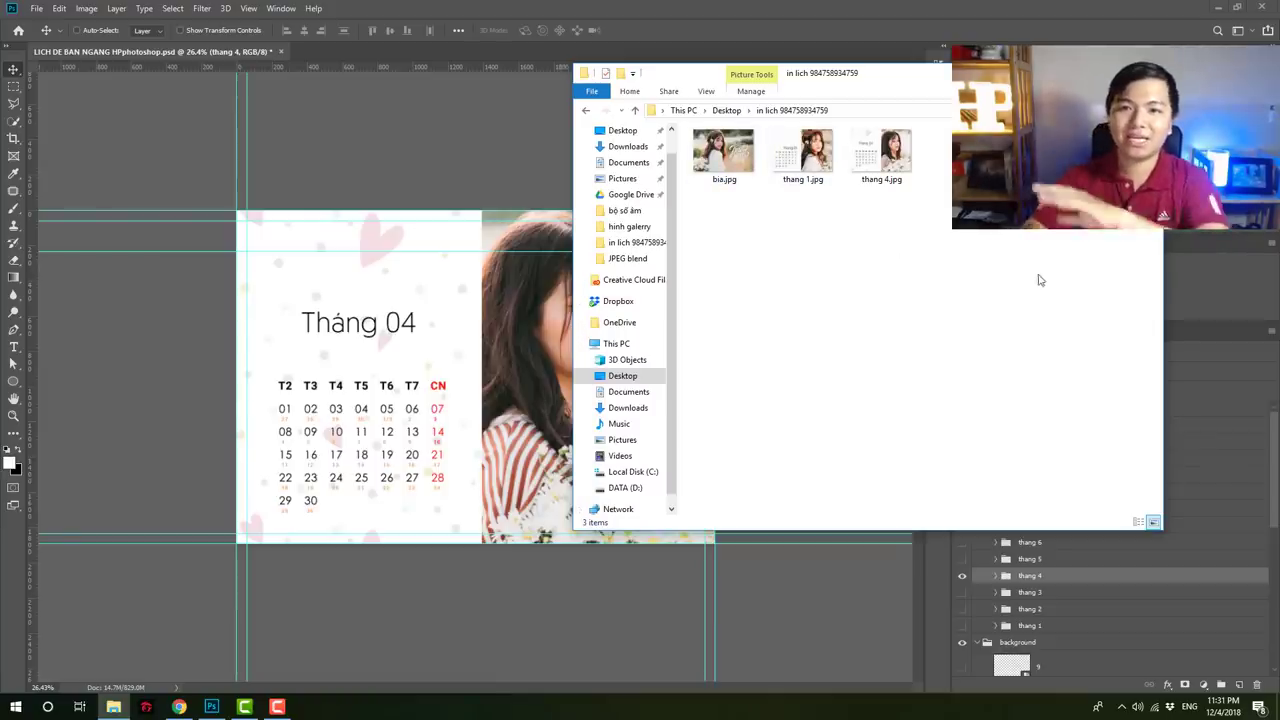
drag(1030, 272, 752, 120)
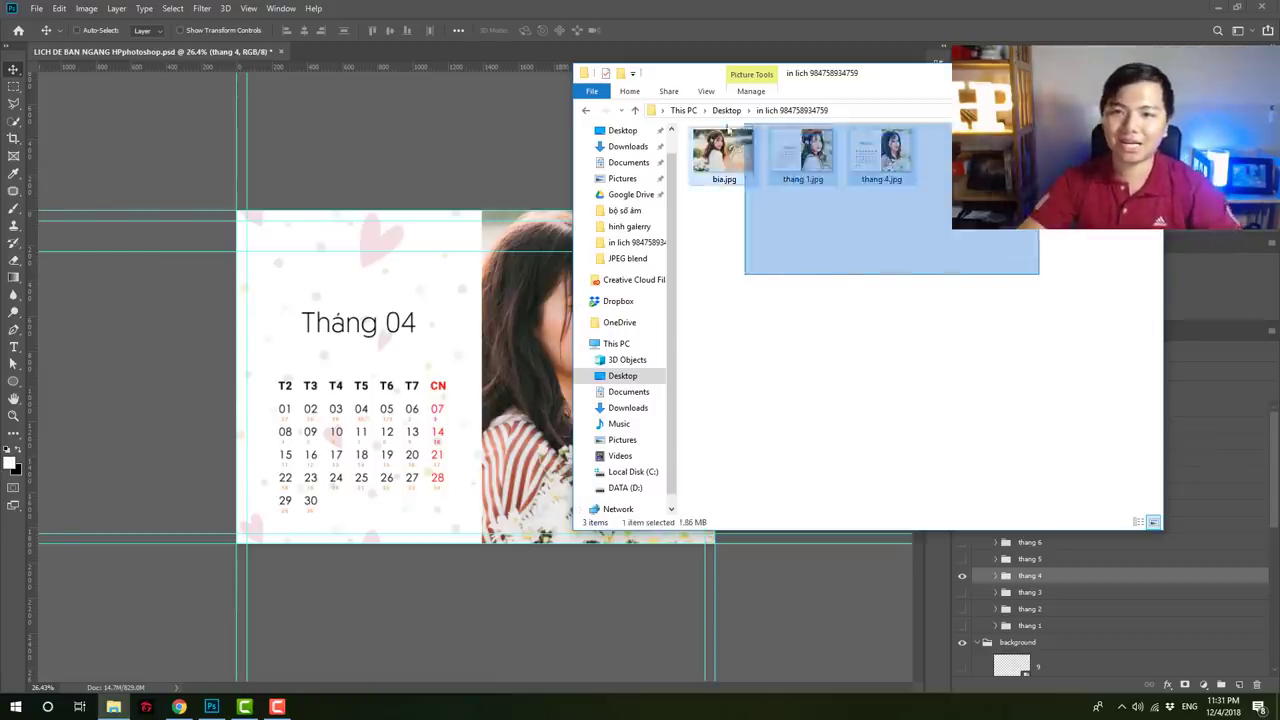
right_click(826, 174)
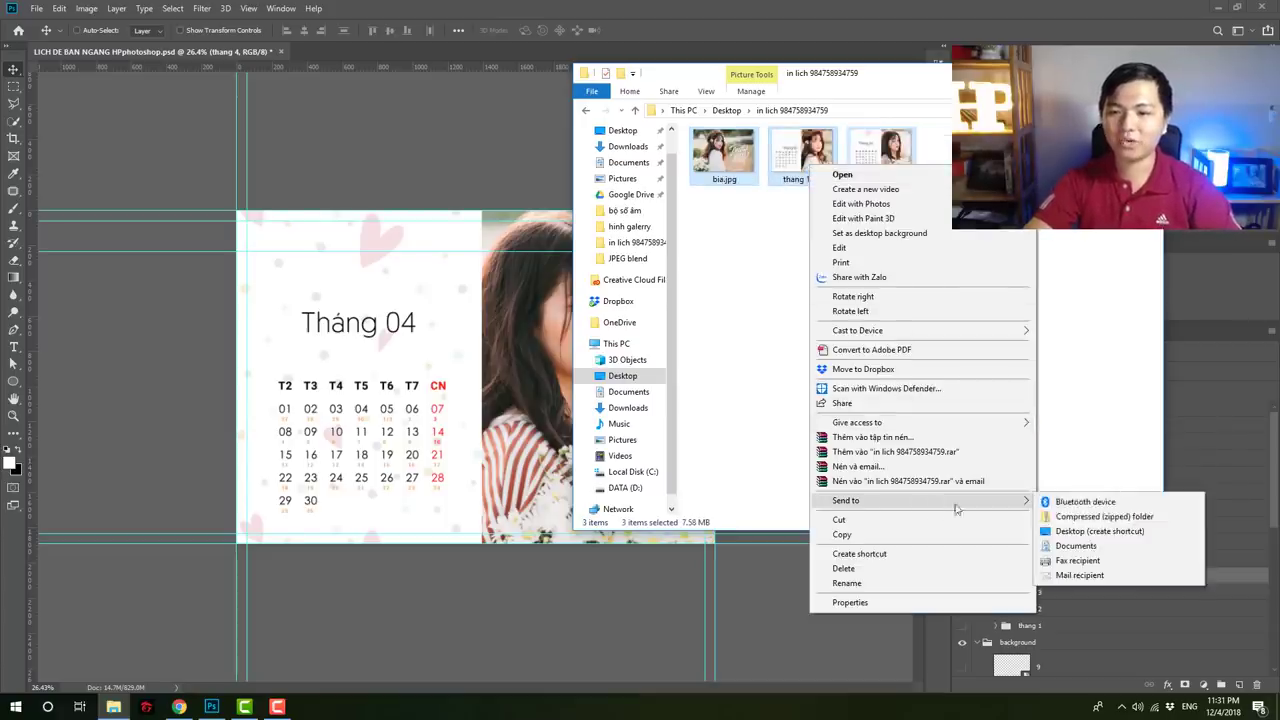
mouse_move(920, 500)
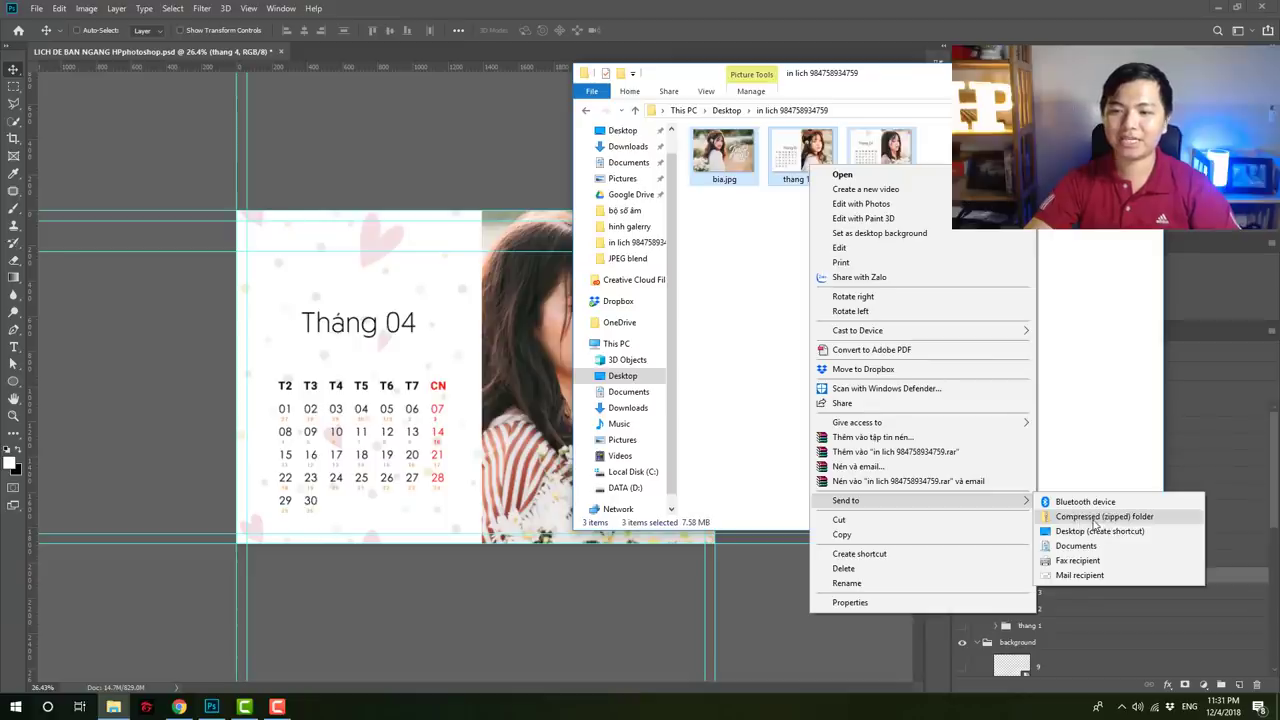
click(1113, 517)
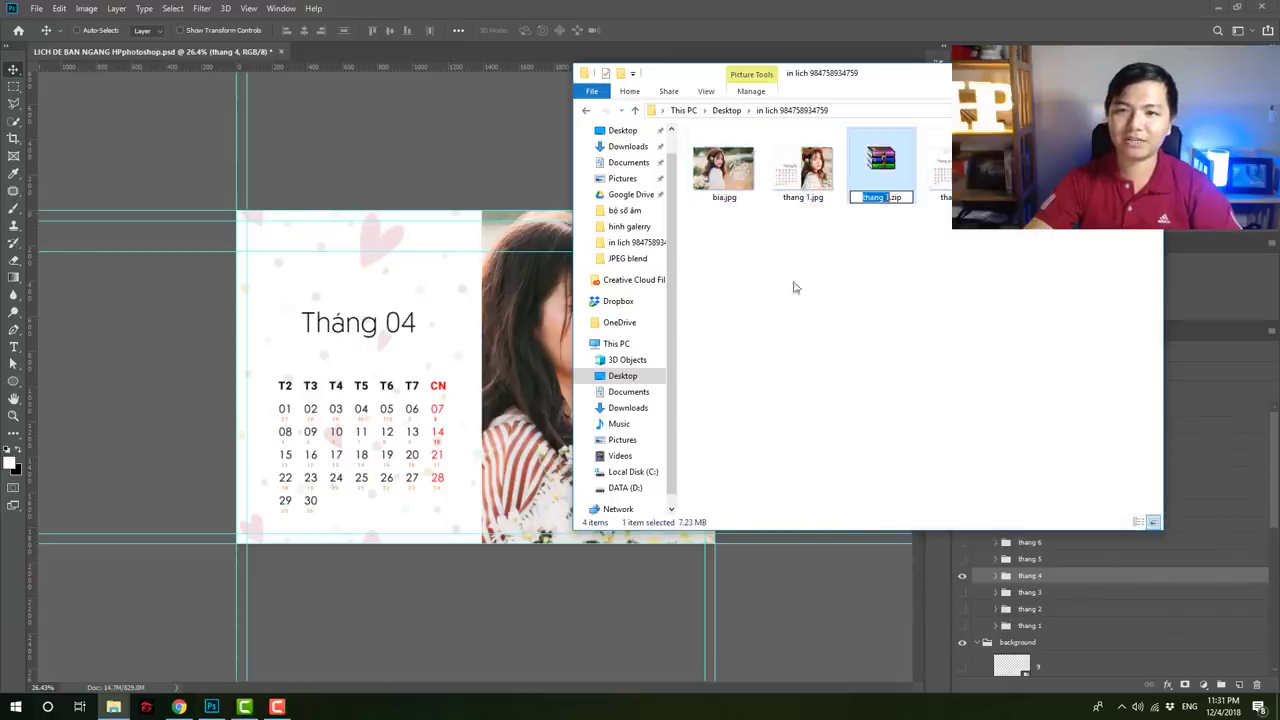
Step: Rename the new zip file to the numeric order code
click(917, 349)
click(895, 198)
click(895, 198)
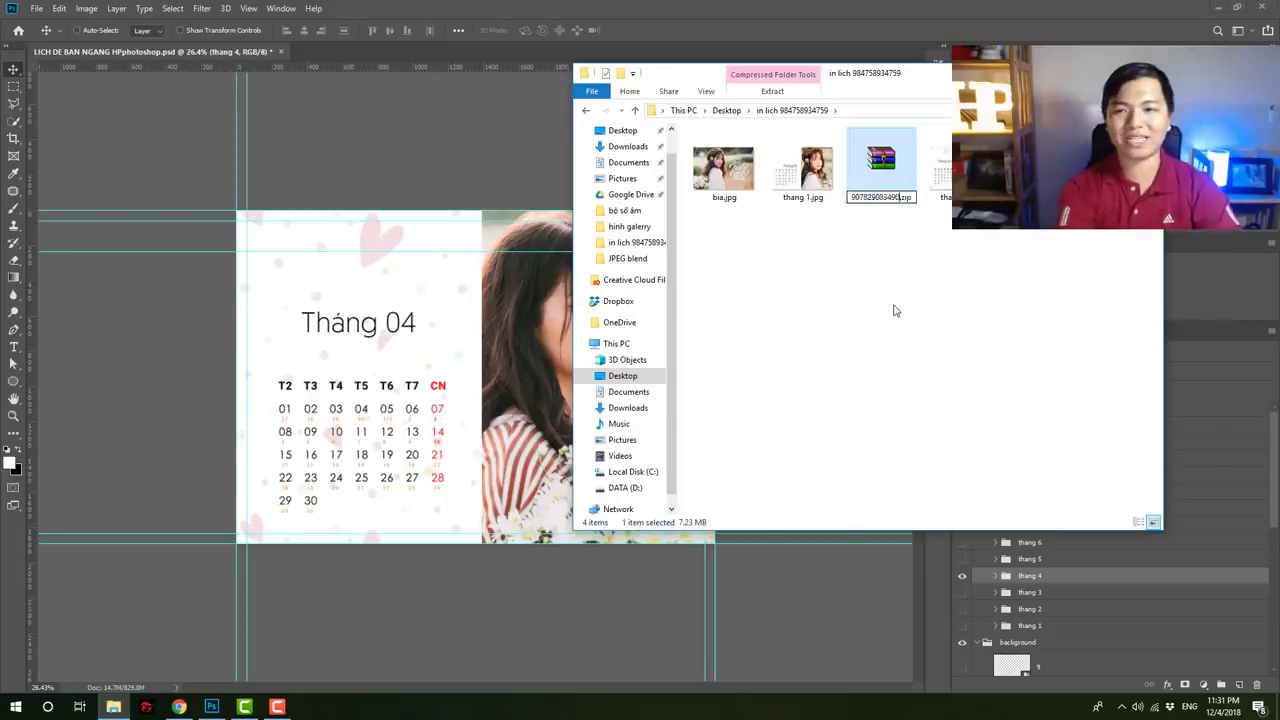
text(34)
key(Return)
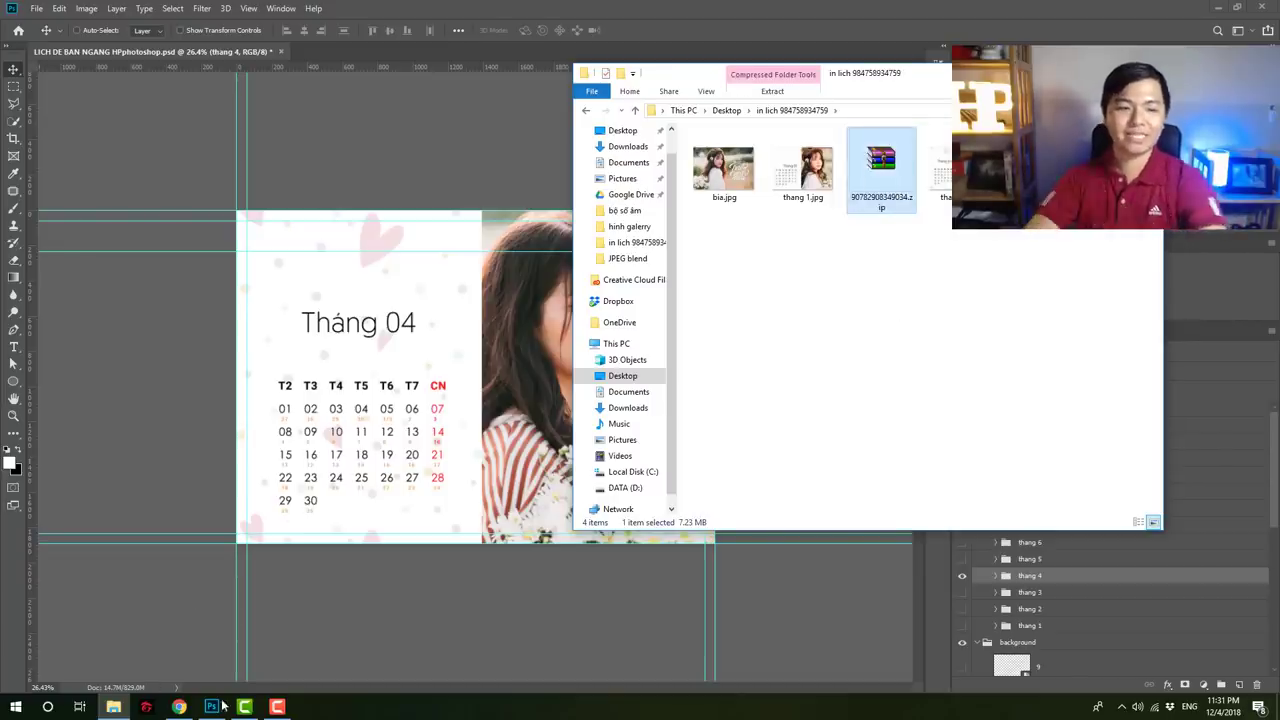
click(179, 706)
Step: Open the inlich.hpphotoshop.com calendar order form in a new browser tab
click(656, 12)
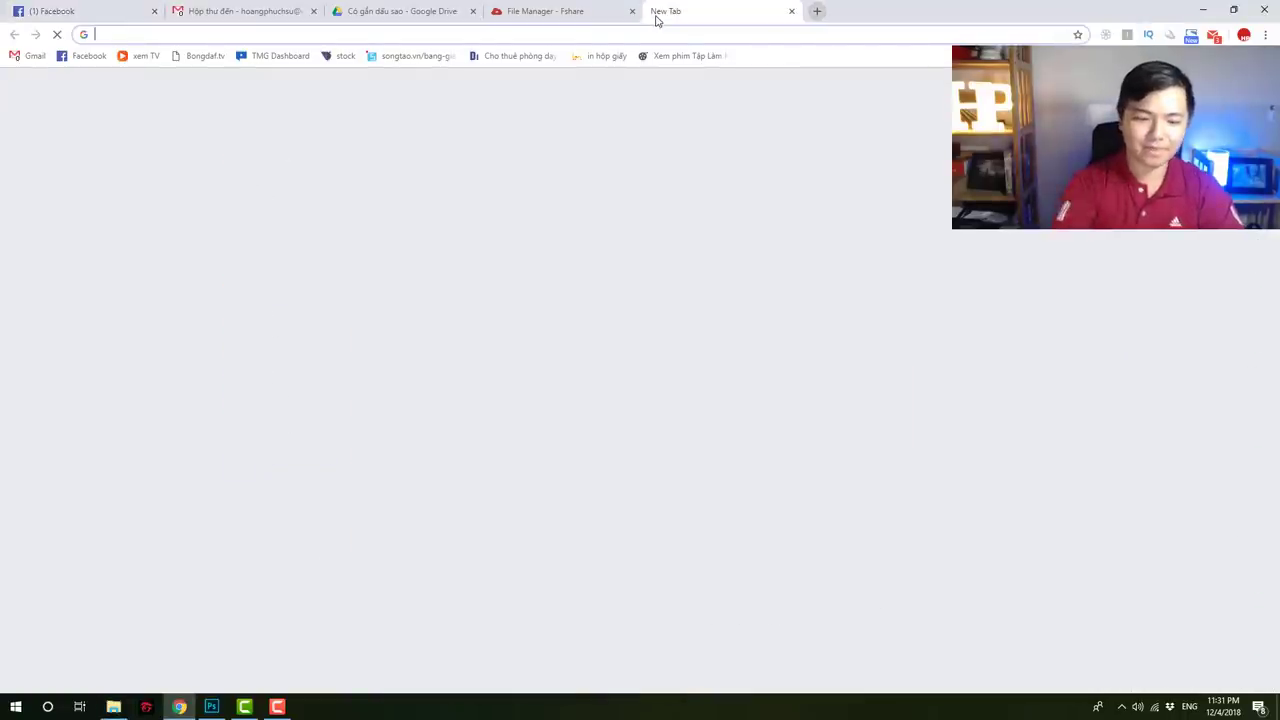
text(inlich)
key(Return)
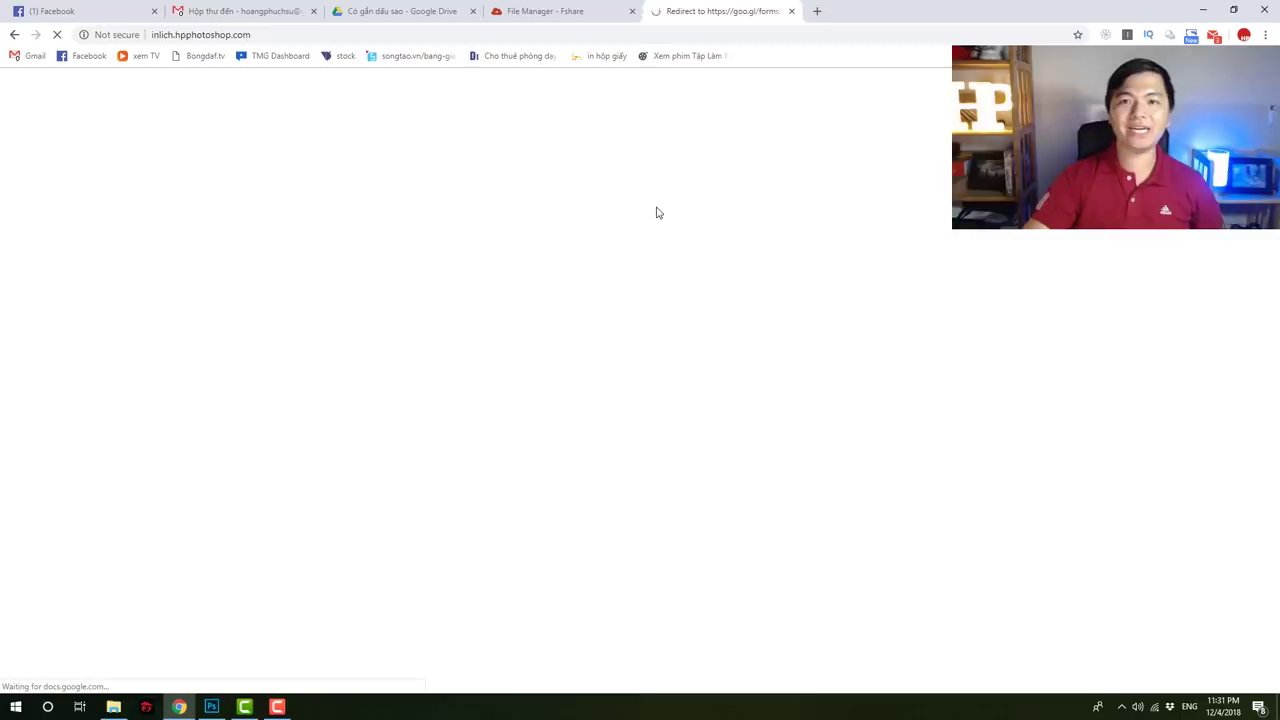
Step: Choose the 22x15 cm horizontal spiral desk calendar option (13 sheets, 299.000đ)
scroll(625, 175, down, 1)
scroll(531, 283, down, 3)
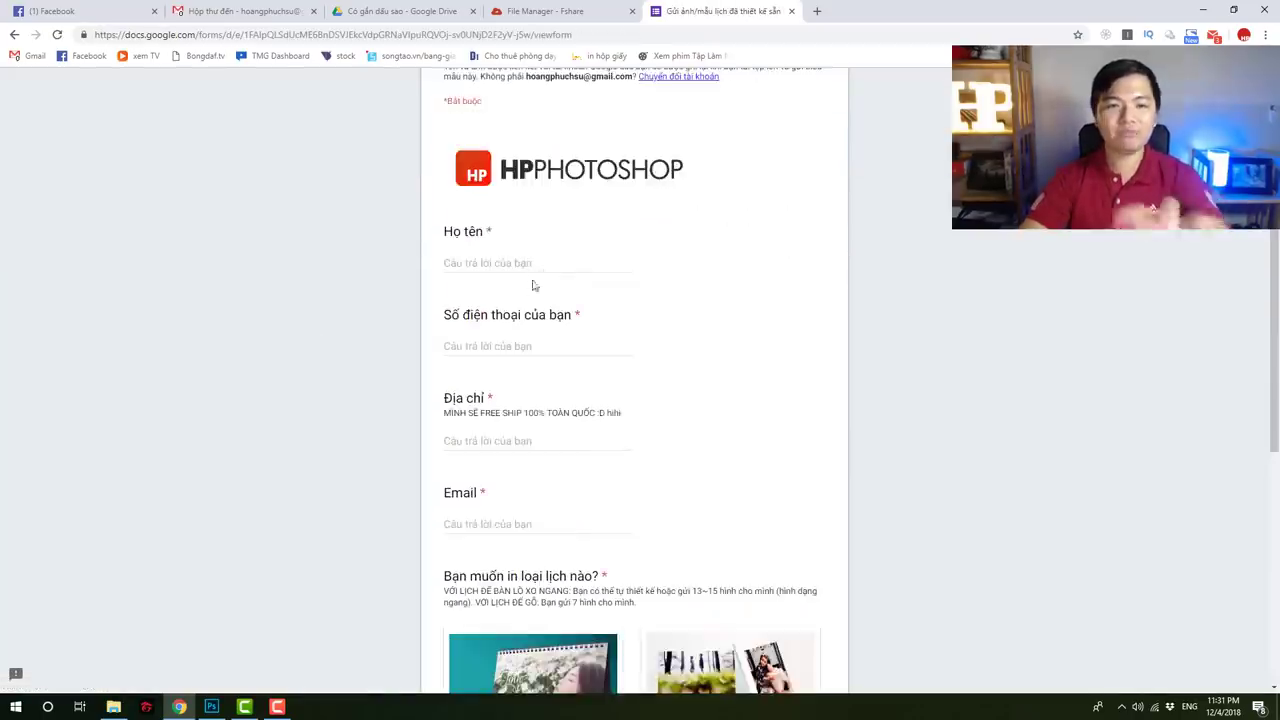
scroll(518, 293, down, 4)
scroll(518, 293, down, 3)
scroll(558, 324, up, 3)
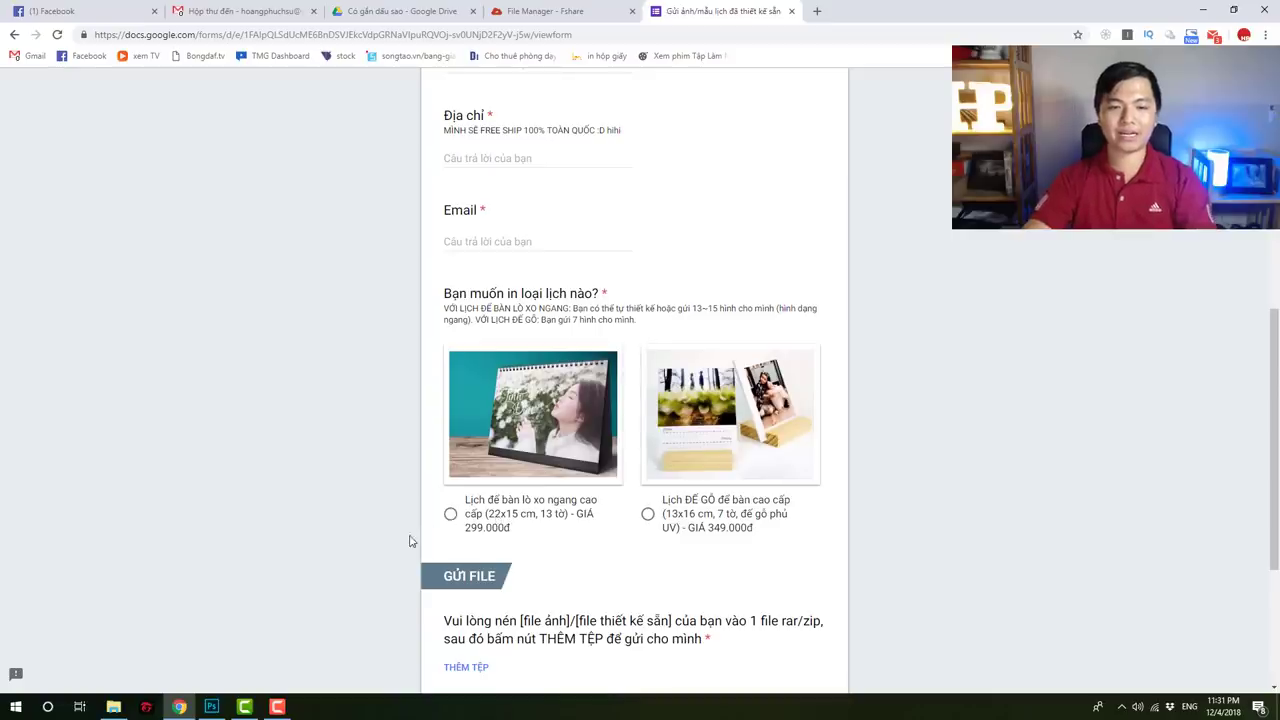
scroll(438, 539, down, 1)
scroll(496, 494, up, 1)
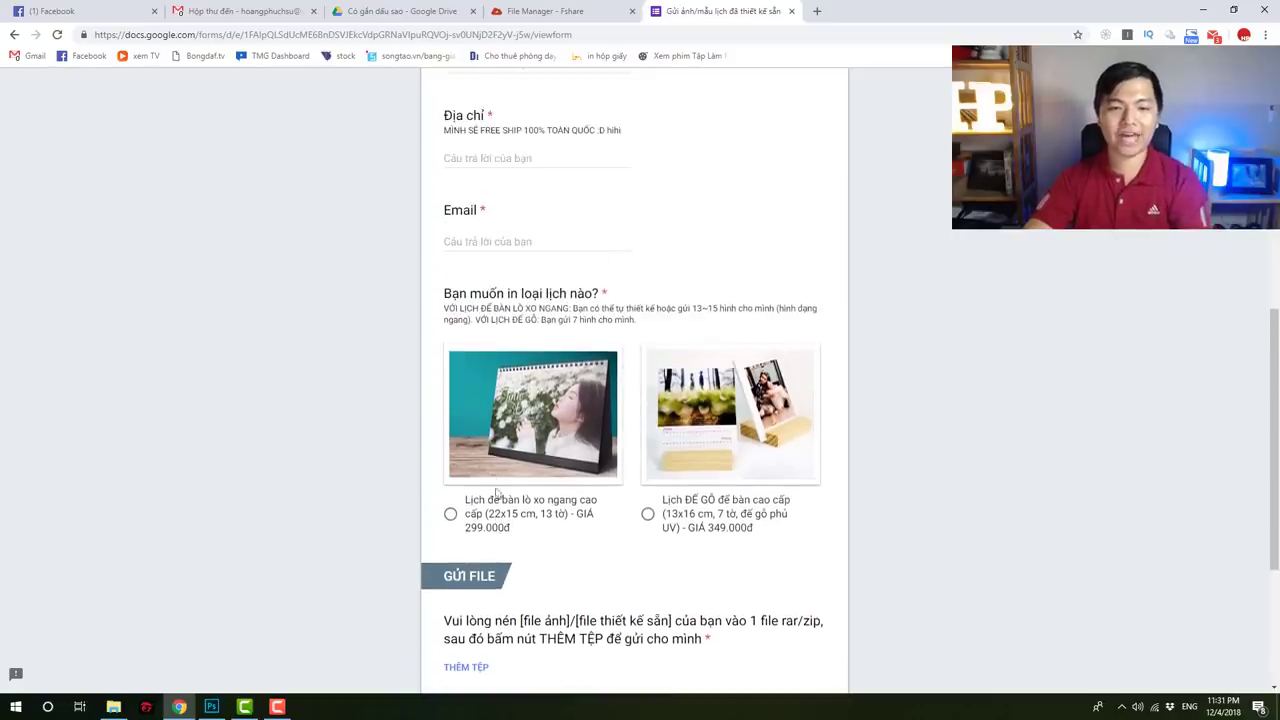
click(450, 514)
Step: Open the order form's file upload window, then dismiss it
scroll(406, 512, down, 1)
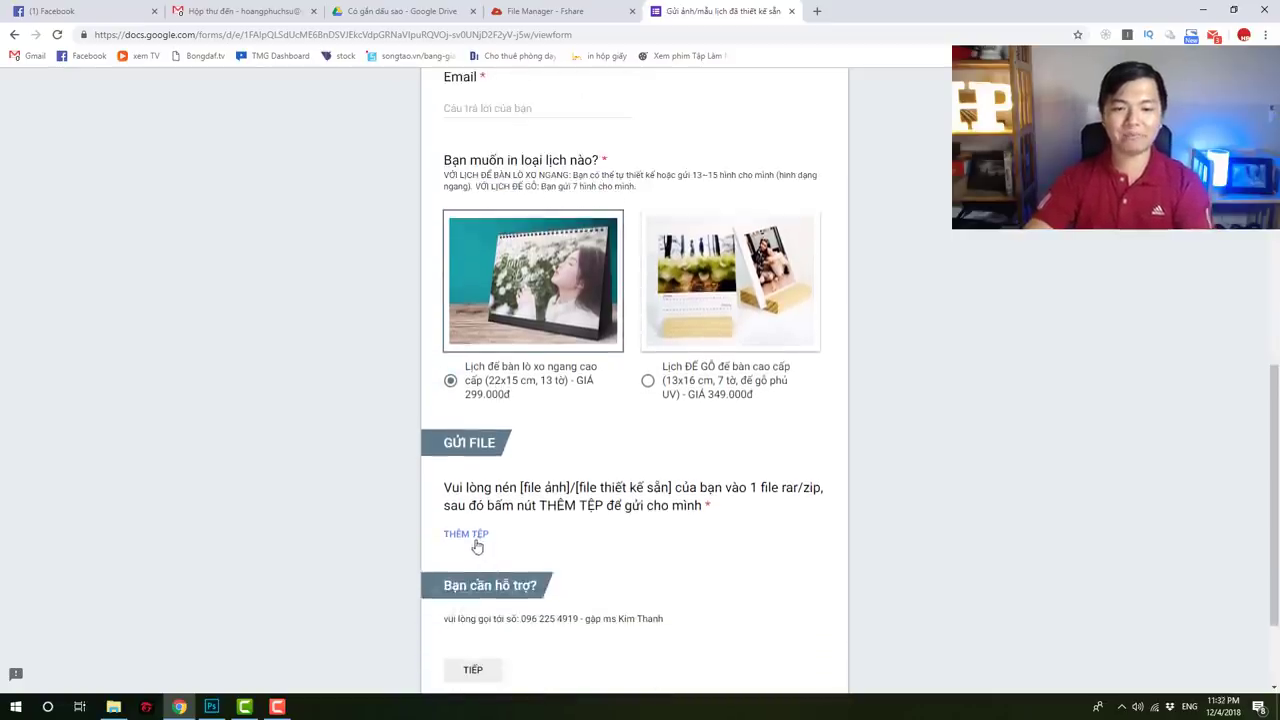
click(467, 536)
key(Escape)
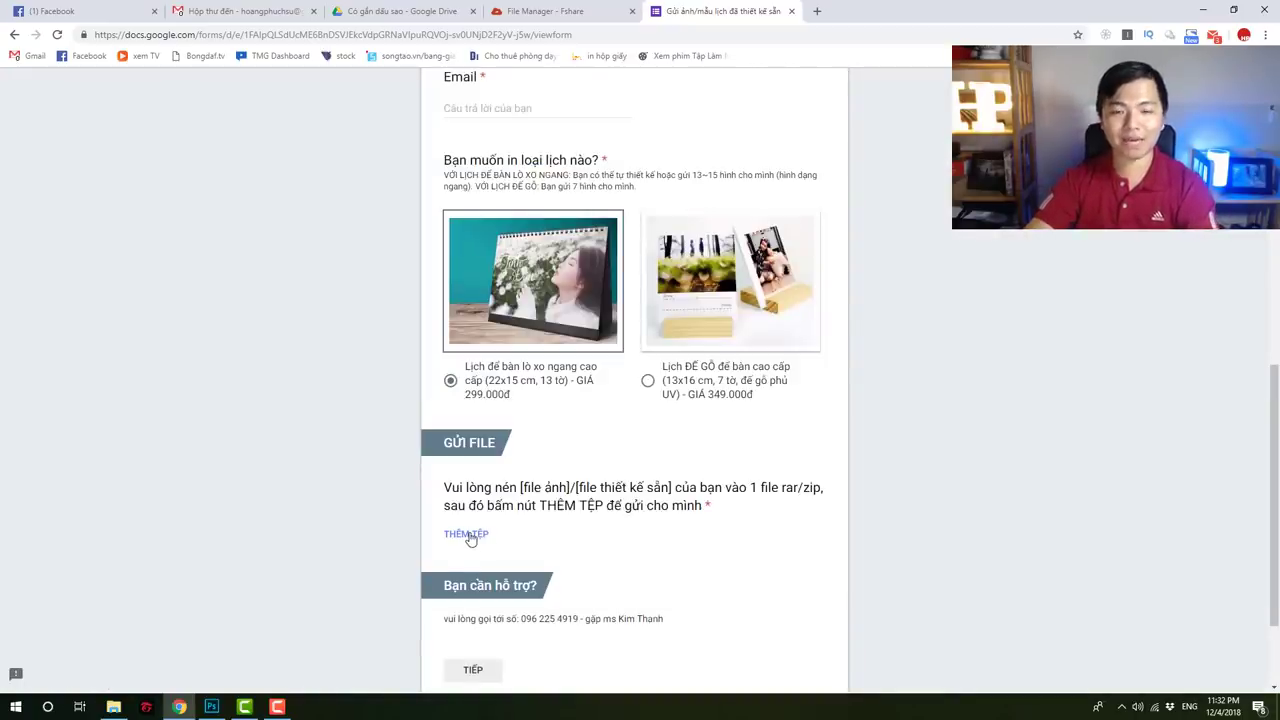
Step: Upload the calendar-pages zip from the in lich folder to the Gửi file question
click(467, 535)
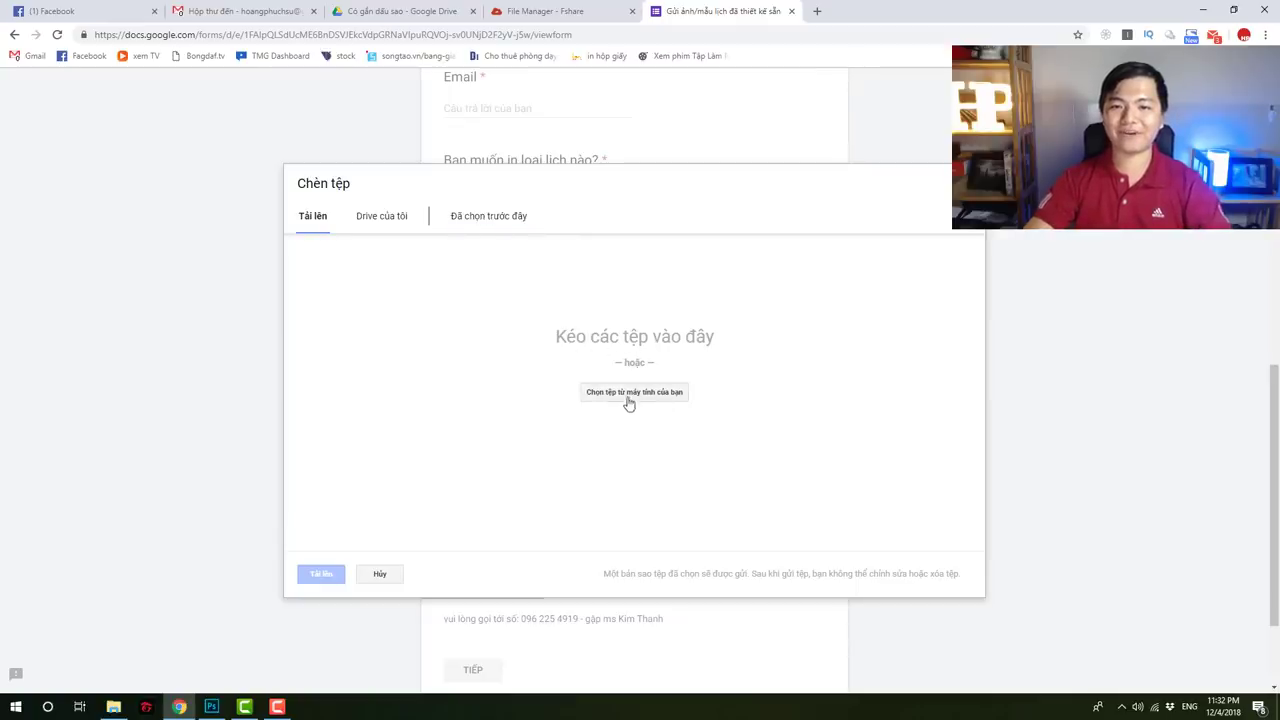
click(628, 400)
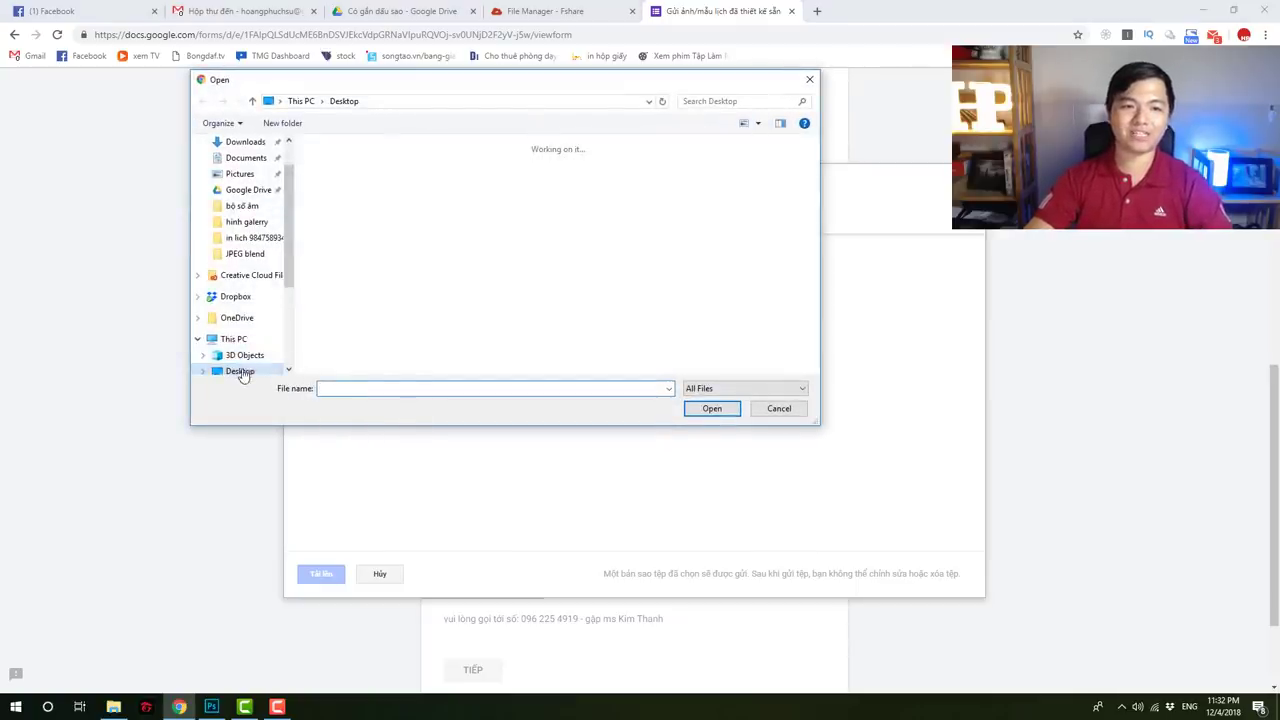
double_click(340, 190)
click(341, 185)
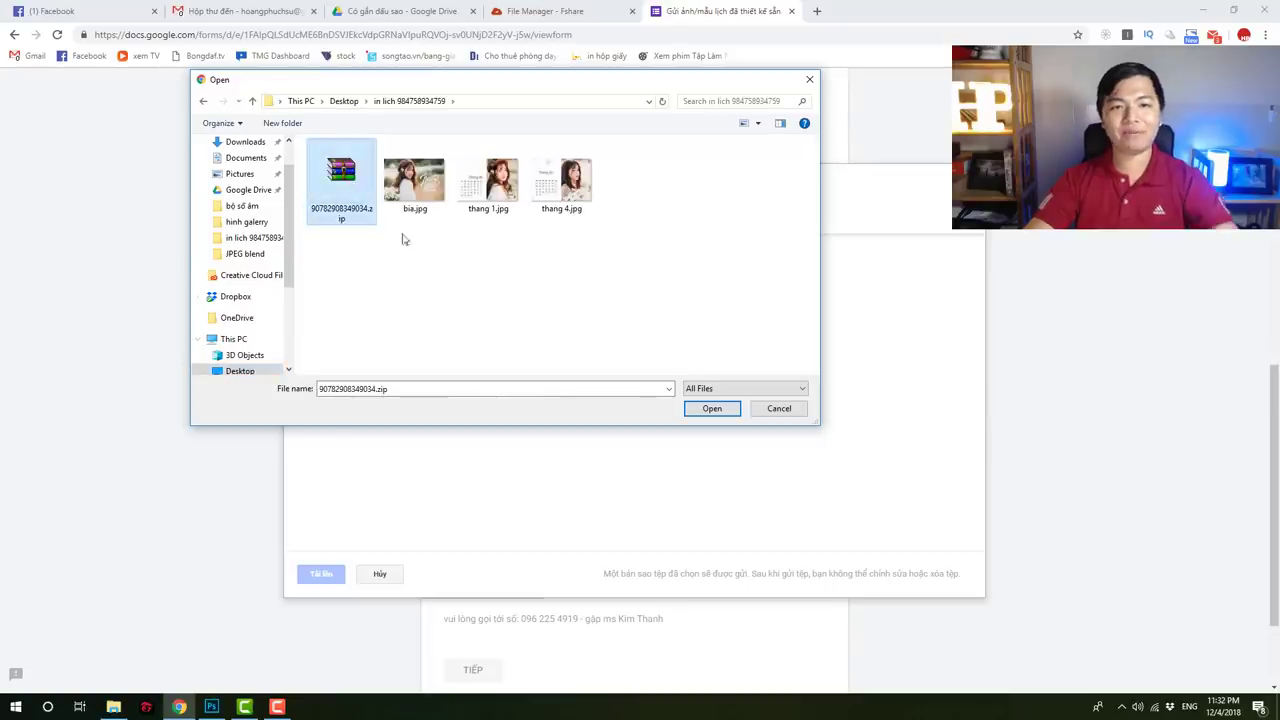
click(711, 408)
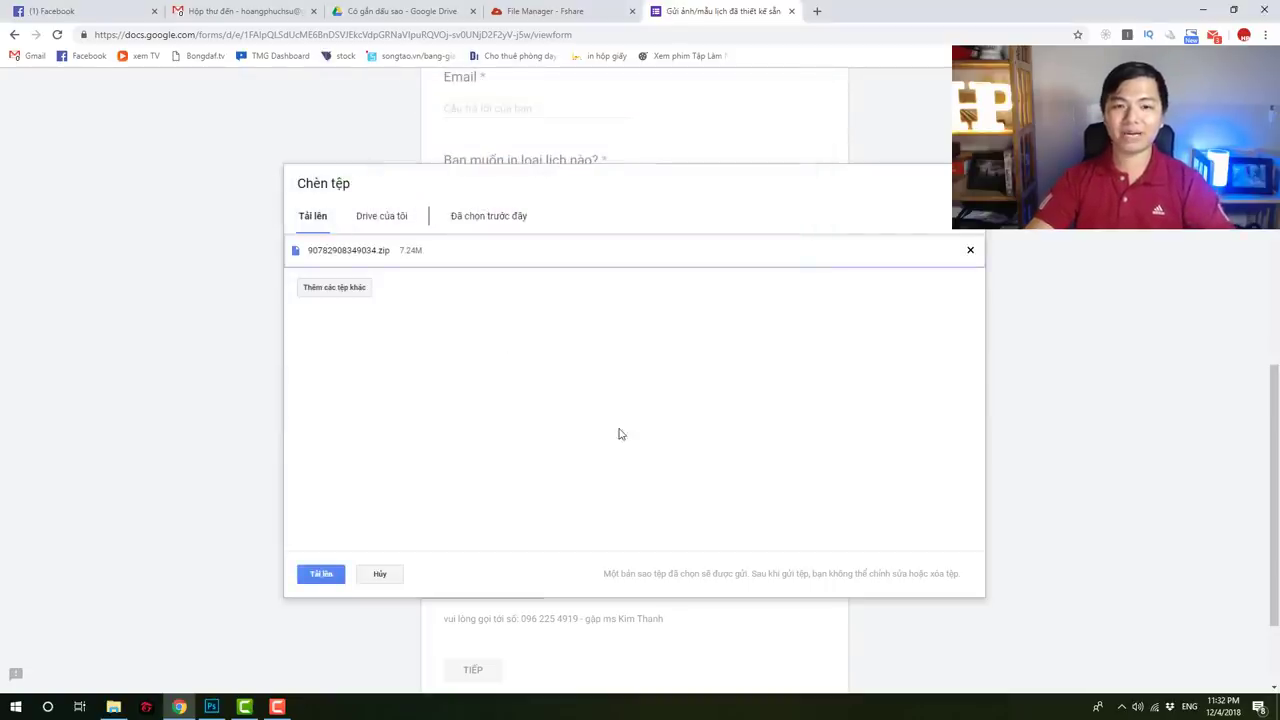
click(321, 575)
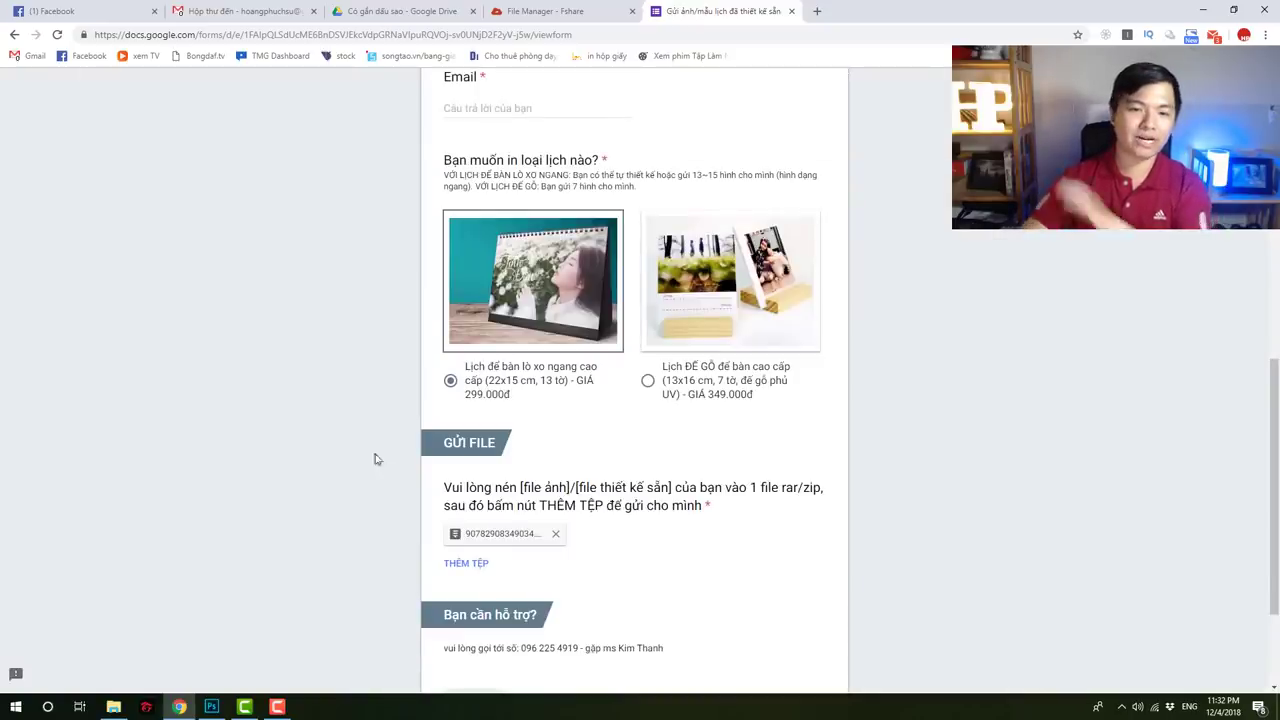
scroll(333, 441, down, 2)
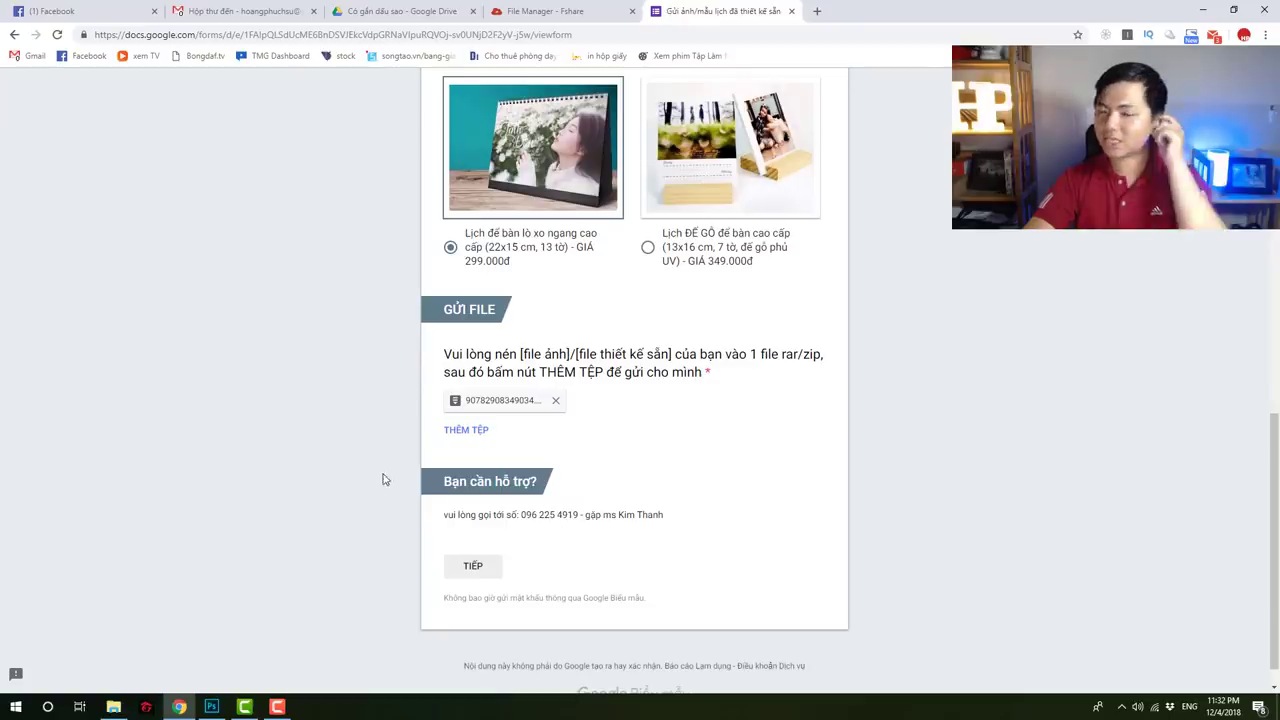
scroll(285, 398, up, 2)
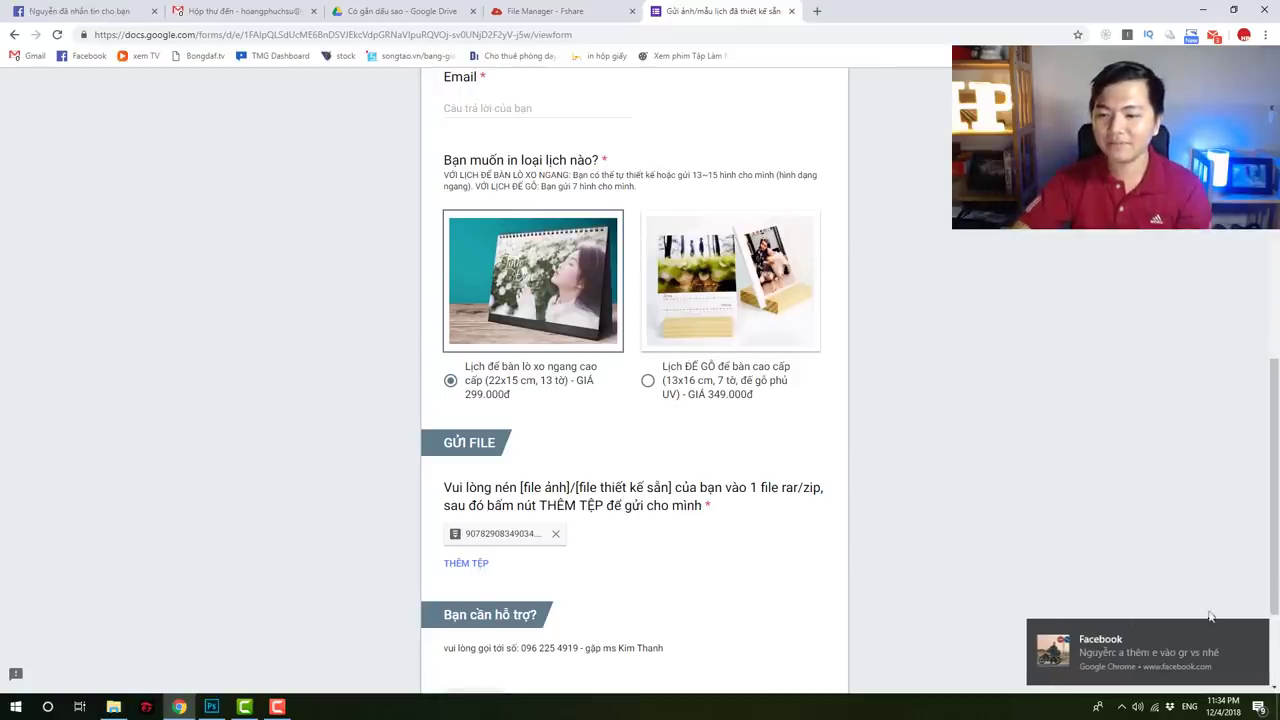
mouse_move(1147, 651)
click(1259, 633)
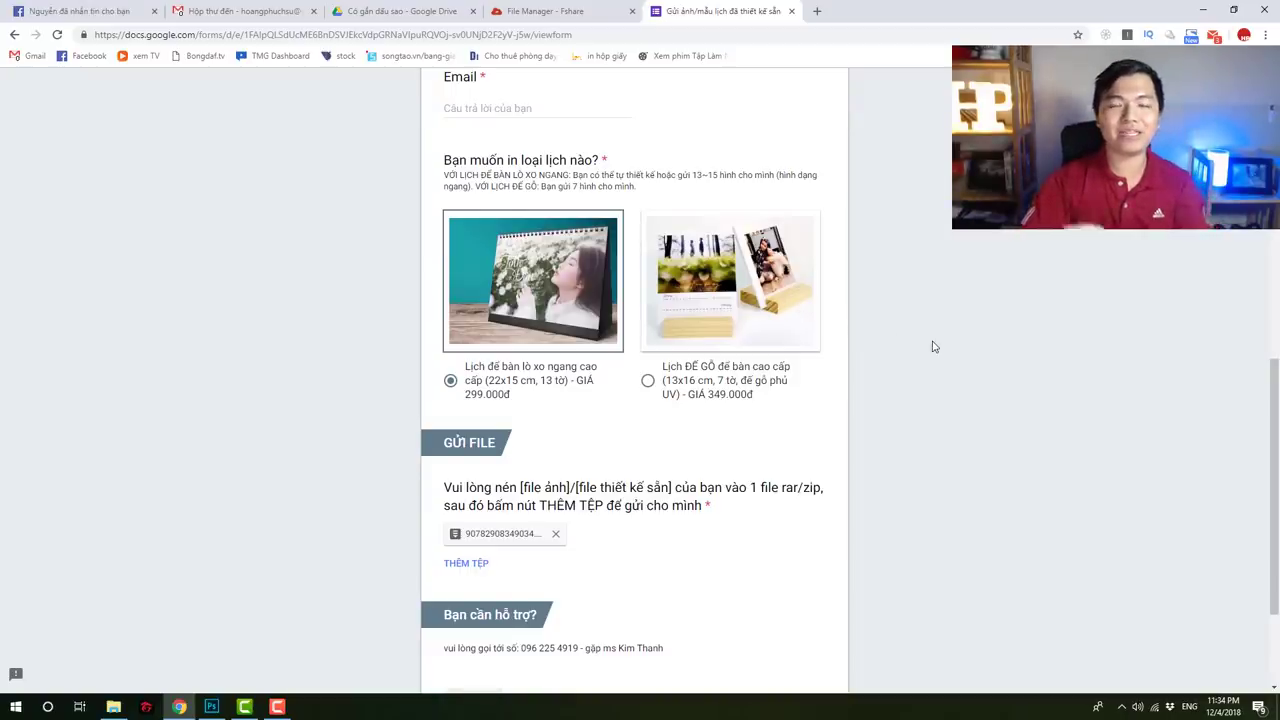
scroll(933, 347, down, 3)
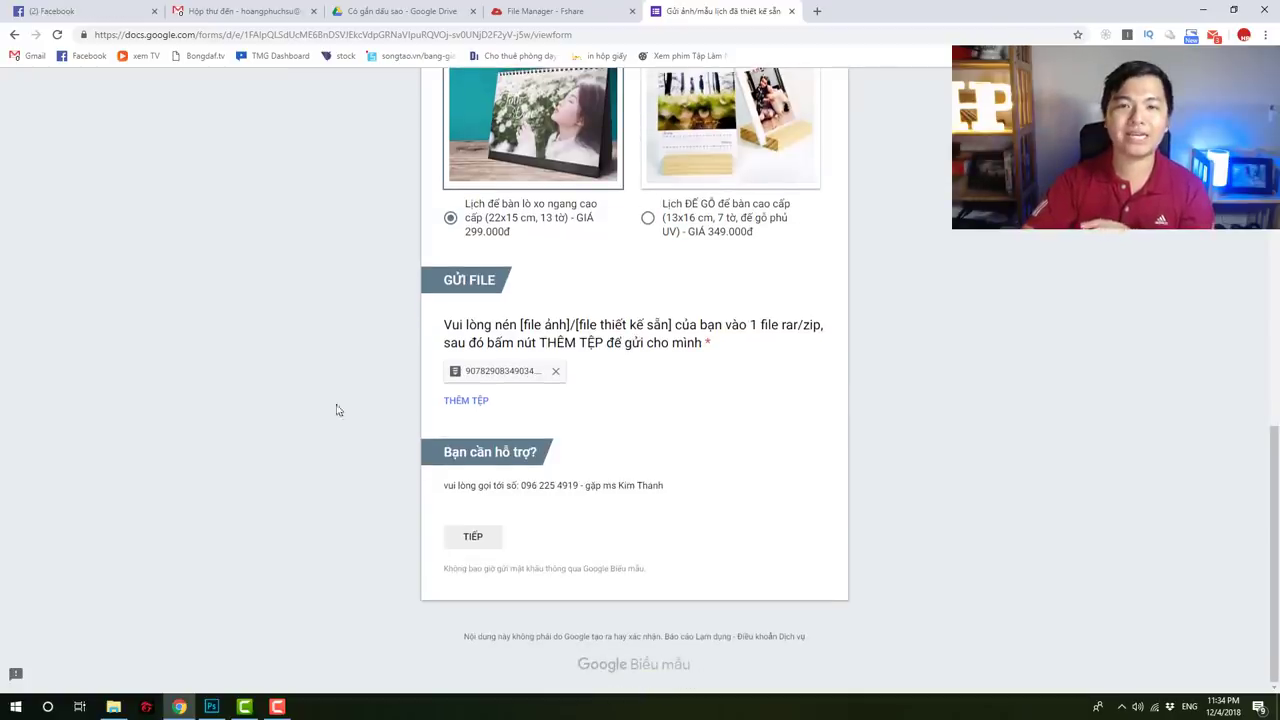
scroll(172, 411, up, 5)
scroll(172, 411, up, 3)
scroll(170, 415, up, 2)
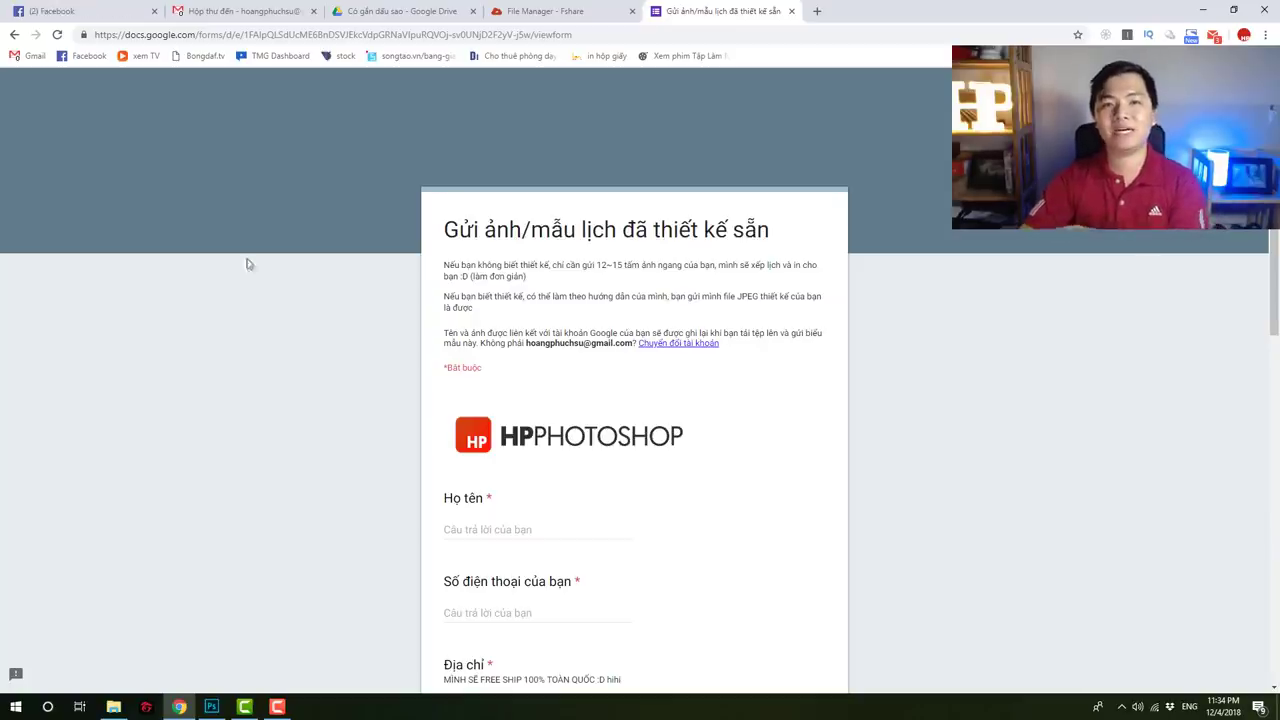
click(211, 707)
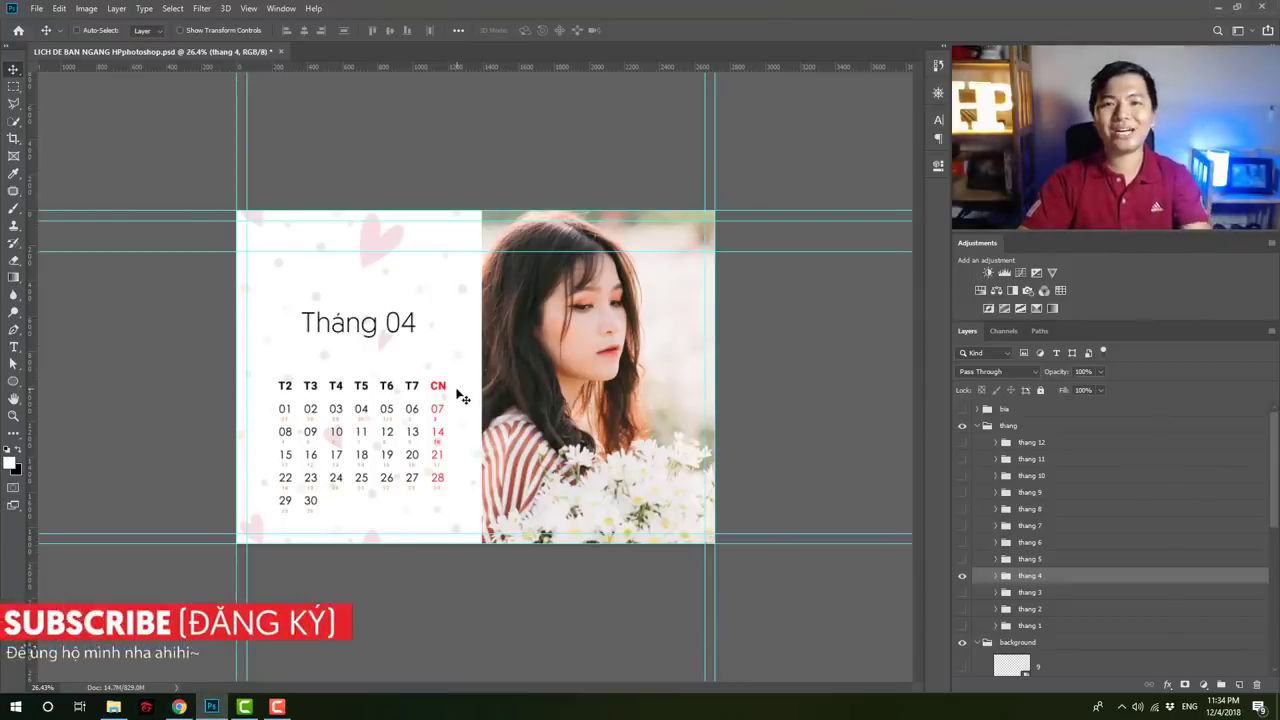
click(178, 707)
scroll(366, 480, down, 5)
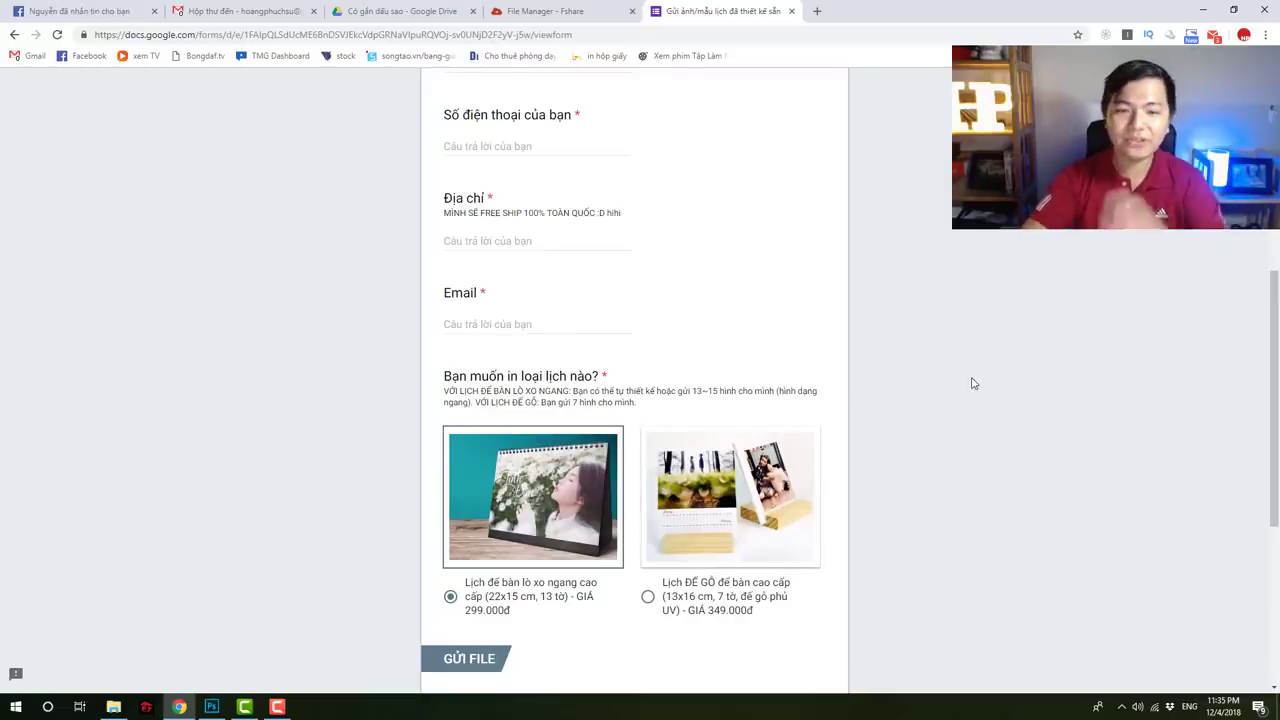
scroll(973, 383, down, 2)
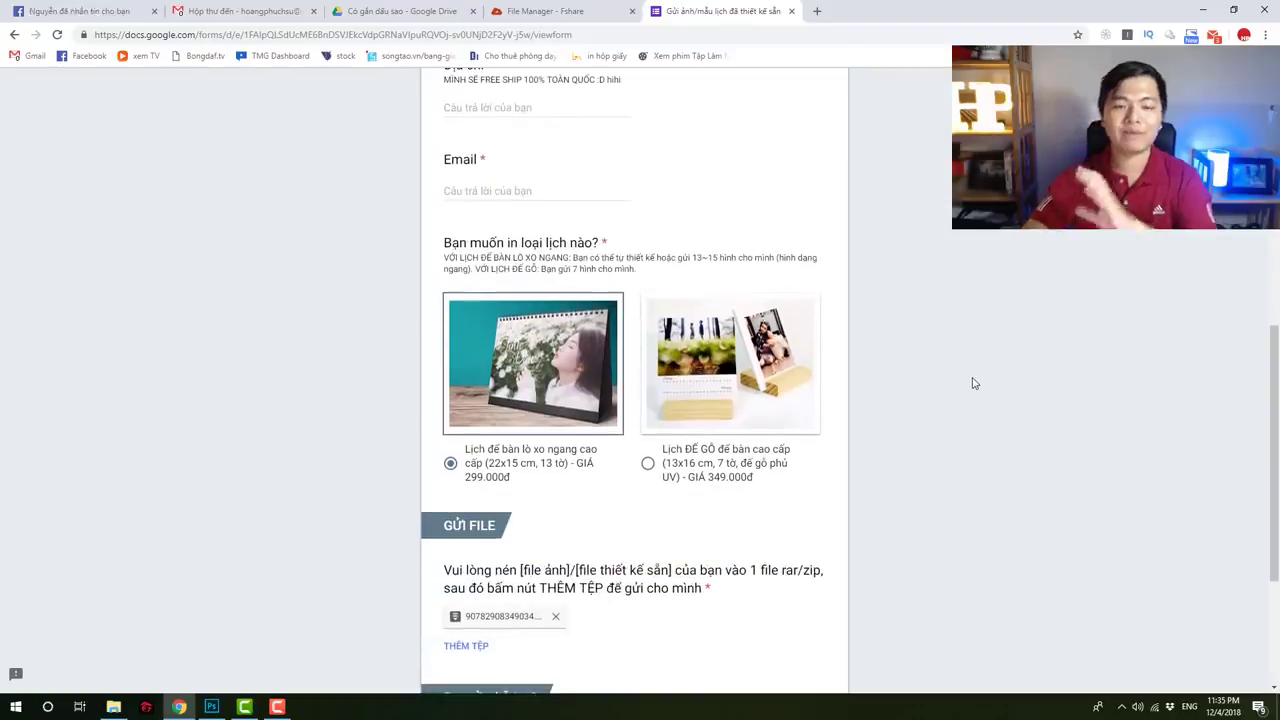